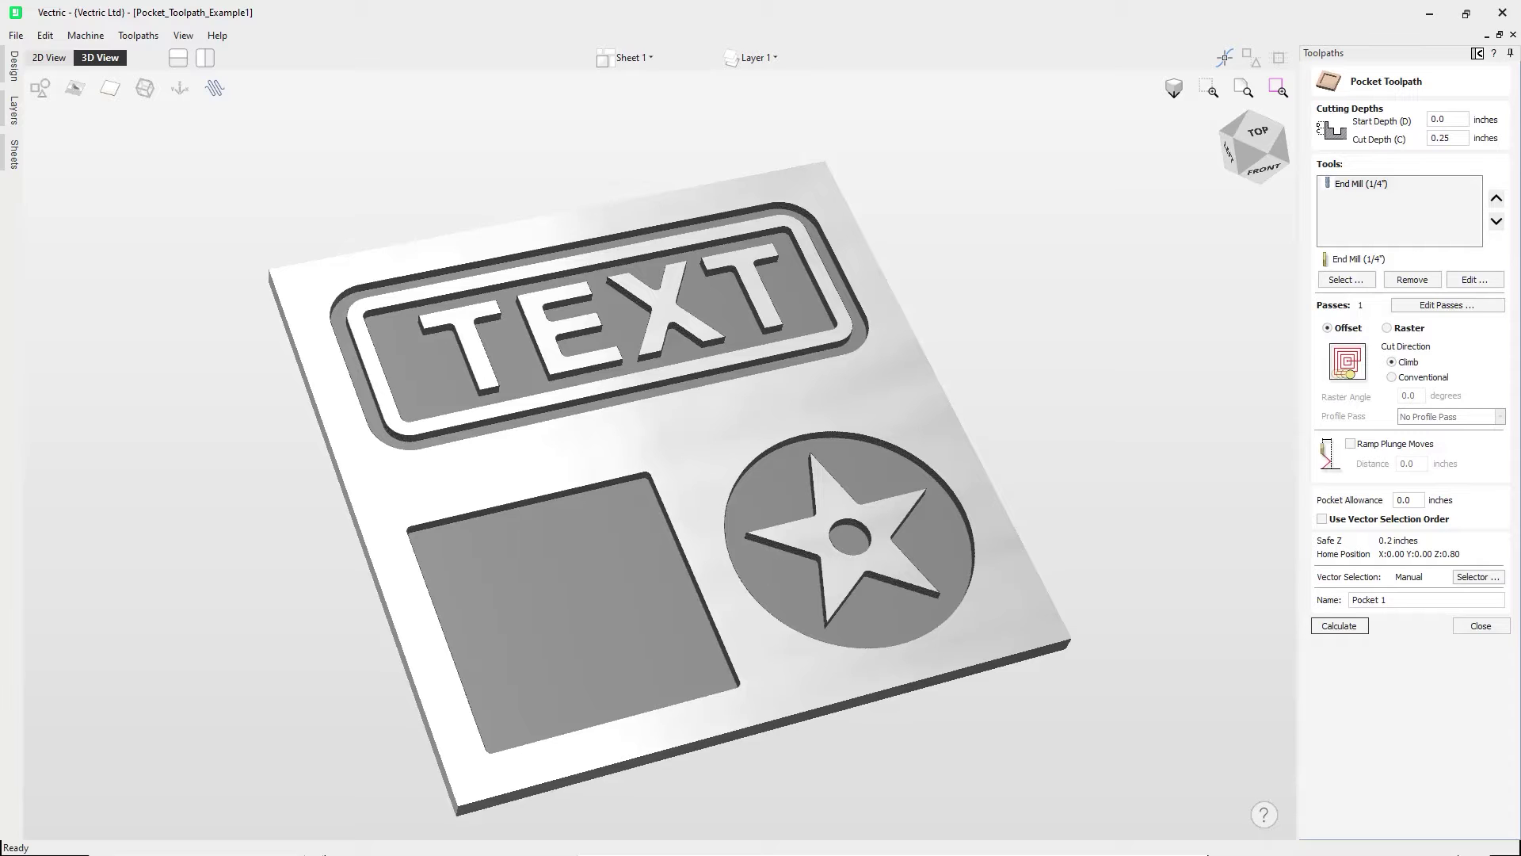
Open the Pocket_Toolpath_Example1 file
{"action": "left_click", "coordinate": [16, 34]}
{"action": "left_click", "coordinate": [35, 111]}
{"action": "left_click", "coordinate": [127, 270]}
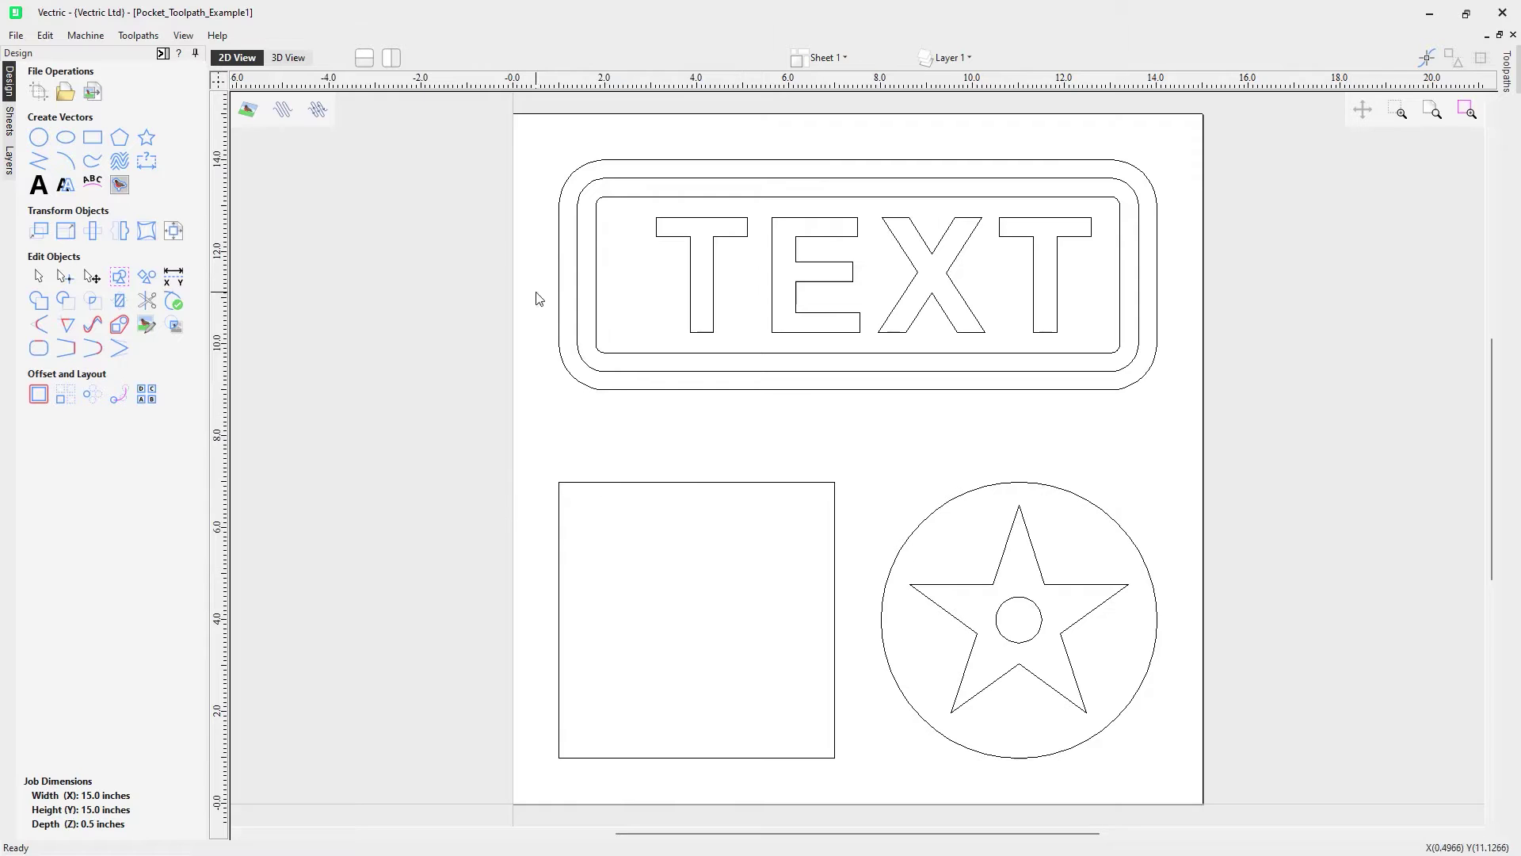
Start a pocket toolpath on the square vector in the 3D view, with start depth 0.0 and cut depth 0.25 inches
{"action": "left_click", "coordinate": [162, 54]}
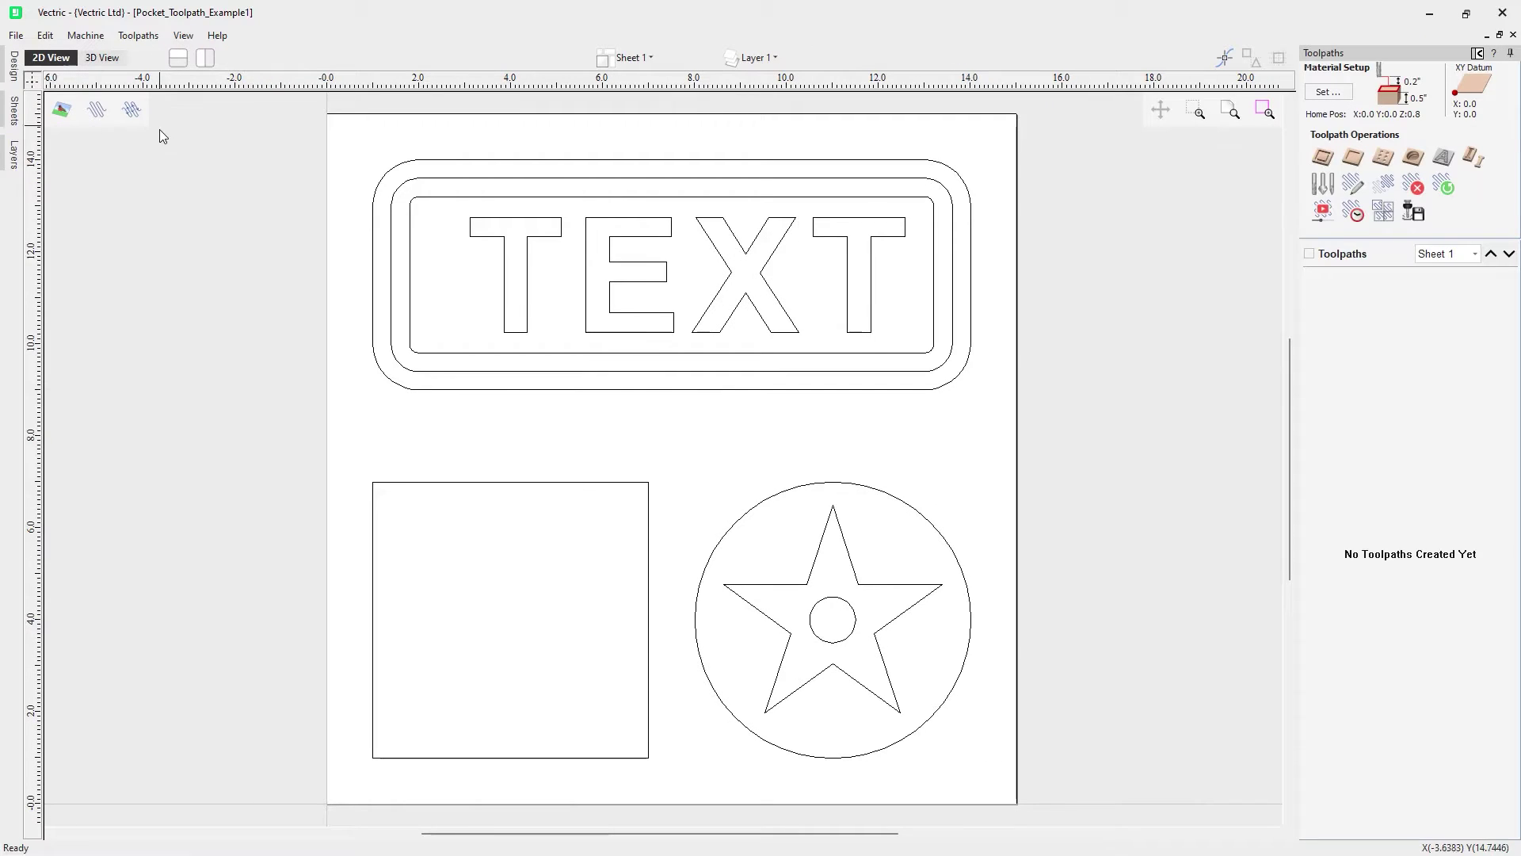
{"action": "left_click", "coordinate": [103, 58]}
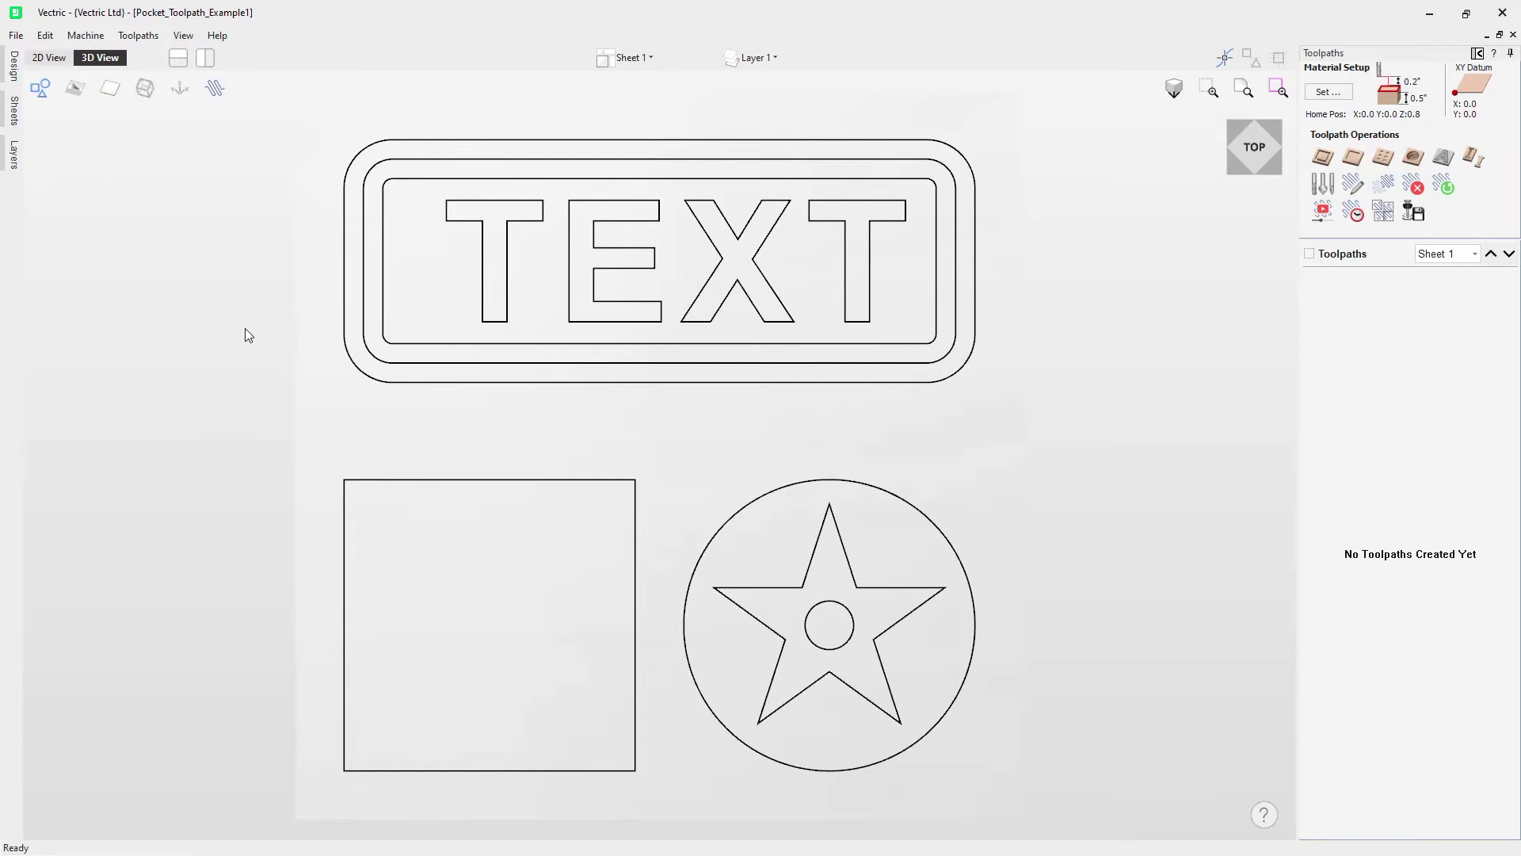
{"action": "left_click", "coordinate": [1354, 159]}
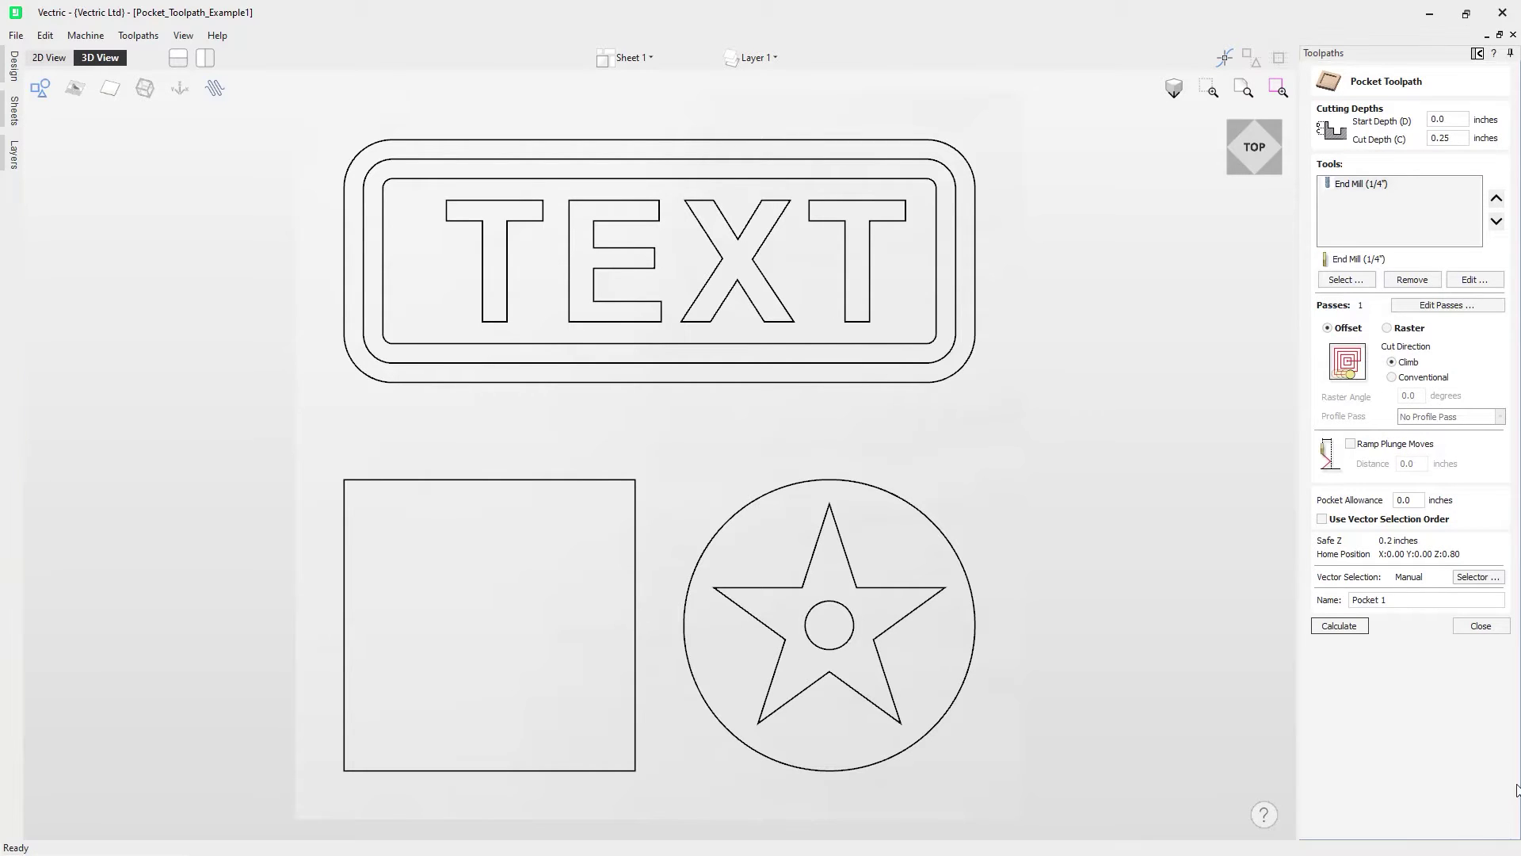
{"action": "left_click", "coordinate": [570, 480]}
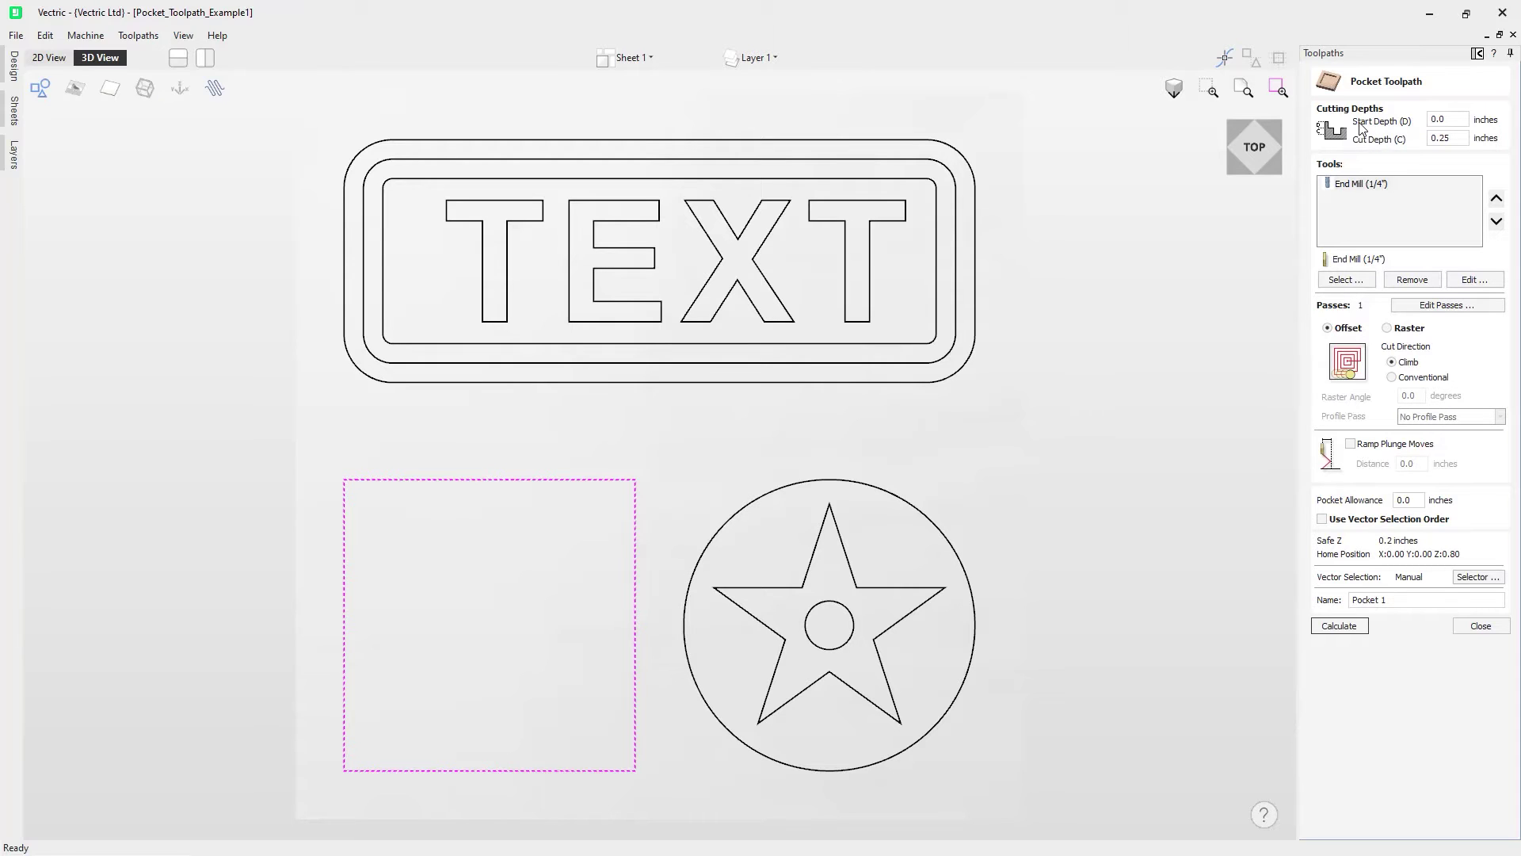
{"action": "left_click", "coordinate": [1444, 121]}
{"action": "left_click", "coordinate": [1457, 139]}
Review the 1/4" end mill in the tool database and its cutting parameters in the toolpath's own tool settings
{"action": "left_click", "coordinate": [1355, 282]}
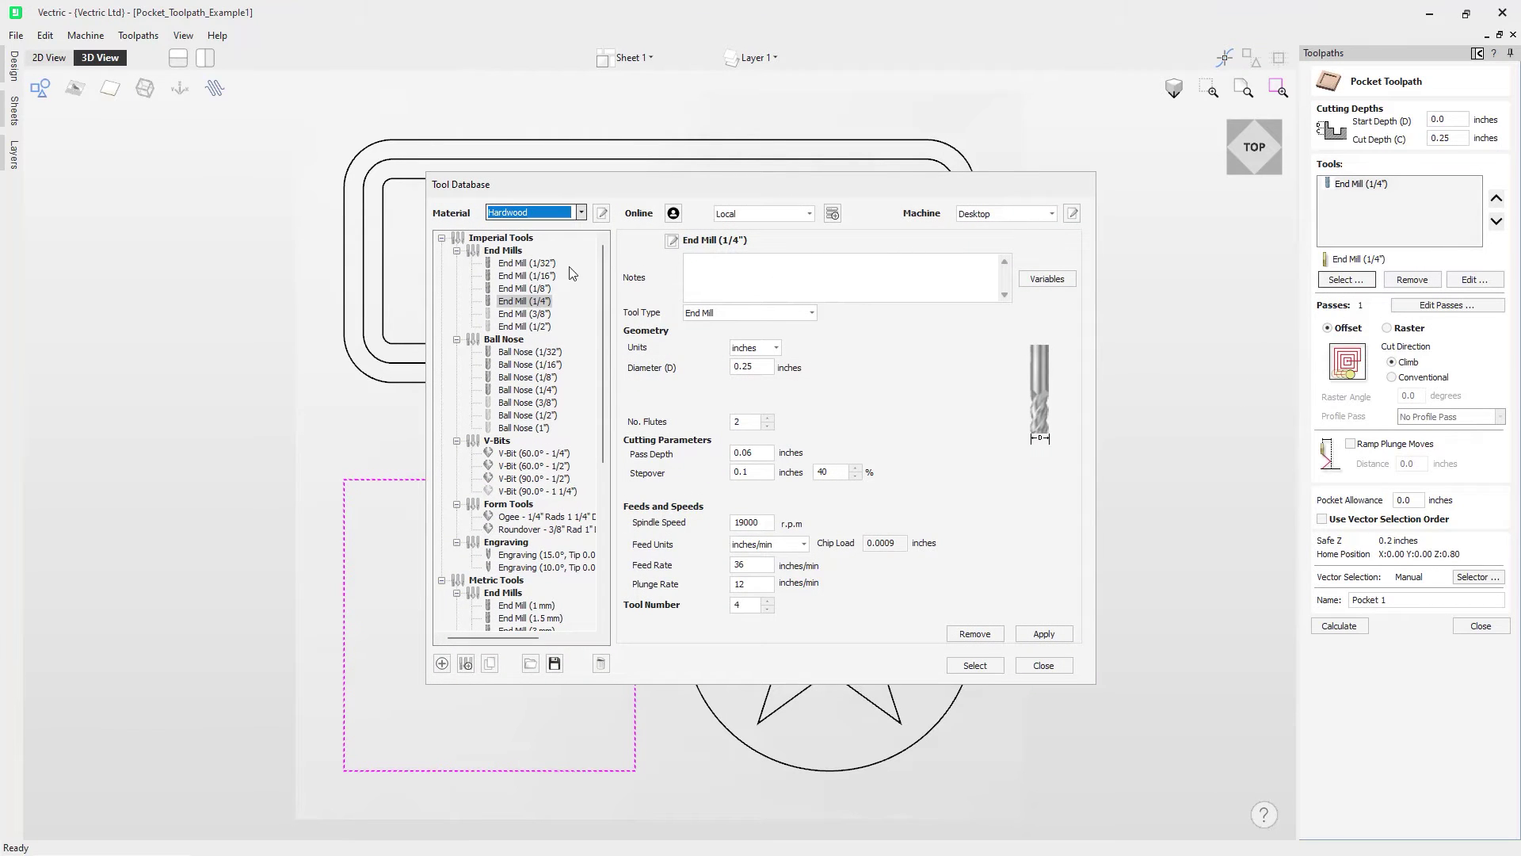
{"action": "left_click", "coordinate": [1044, 665]}
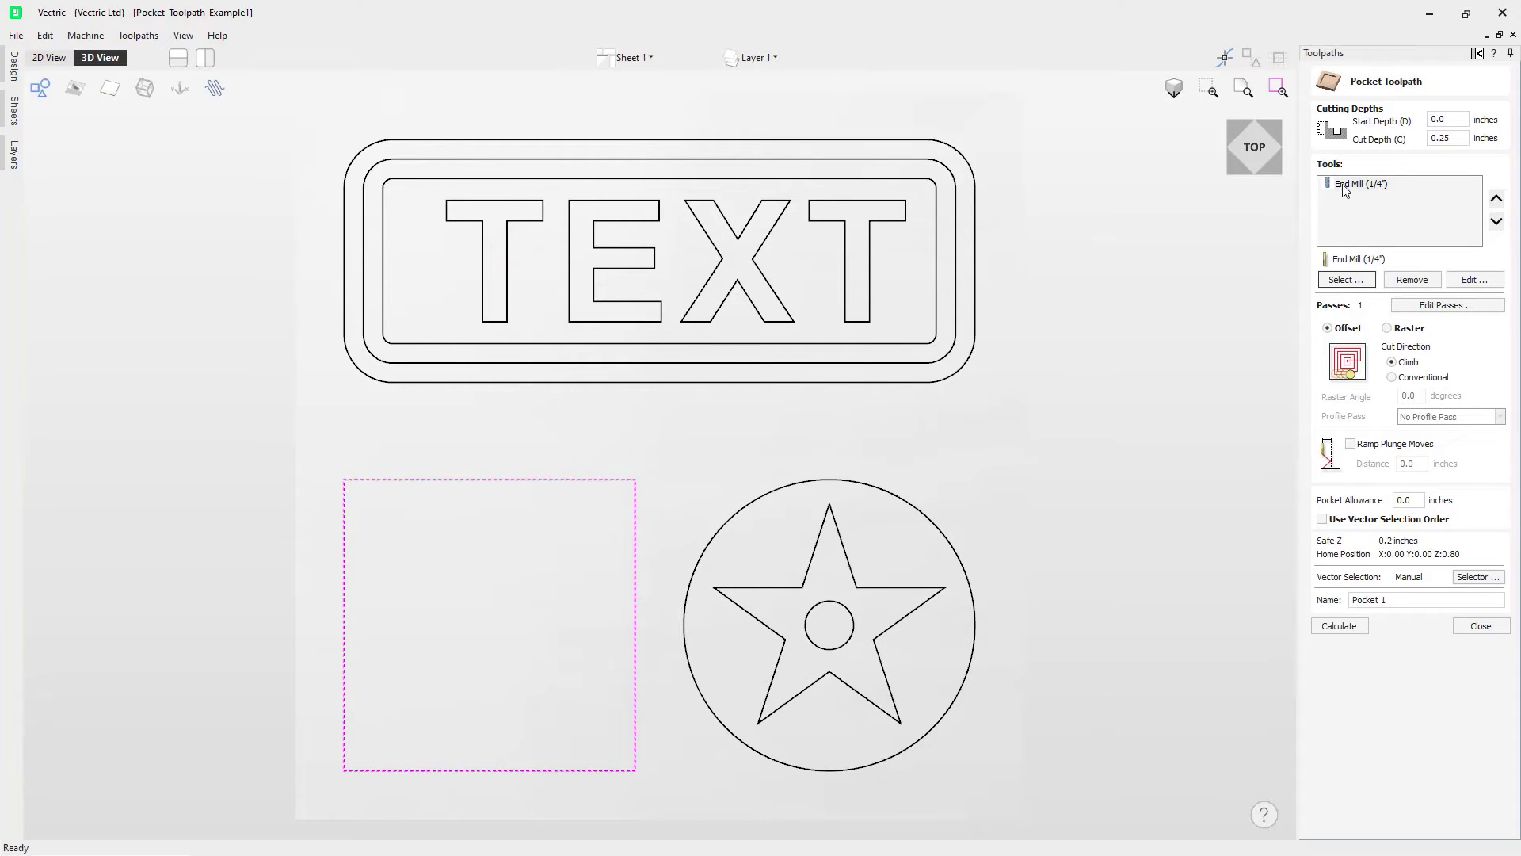
{"action": "left_click", "coordinate": [1470, 282]}
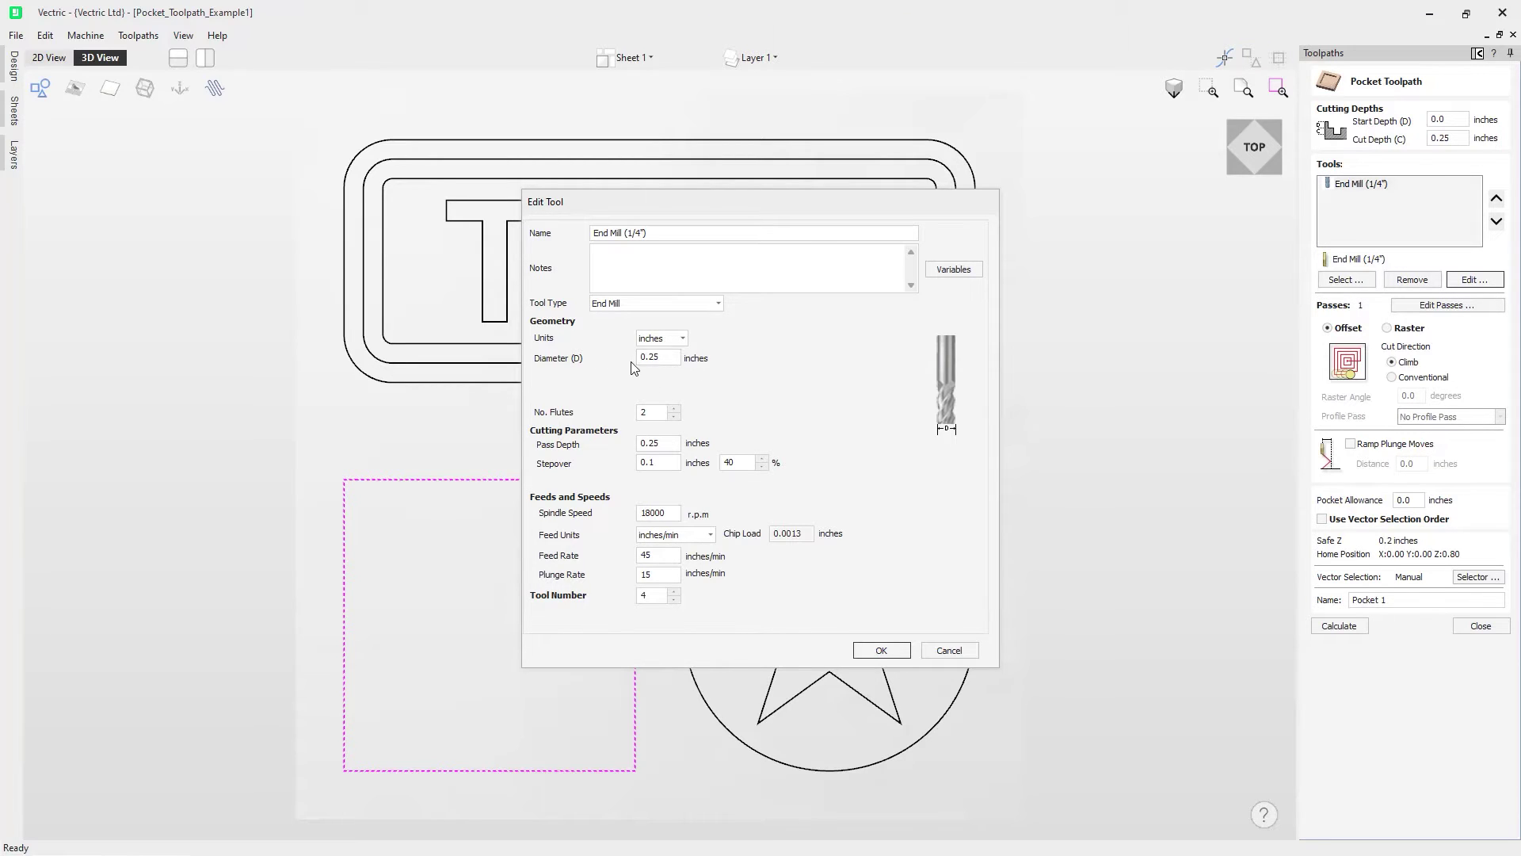
{"action": "left_click", "coordinate": [653, 445]}
{"action": "left_click", "coordinate": [882, 651]}
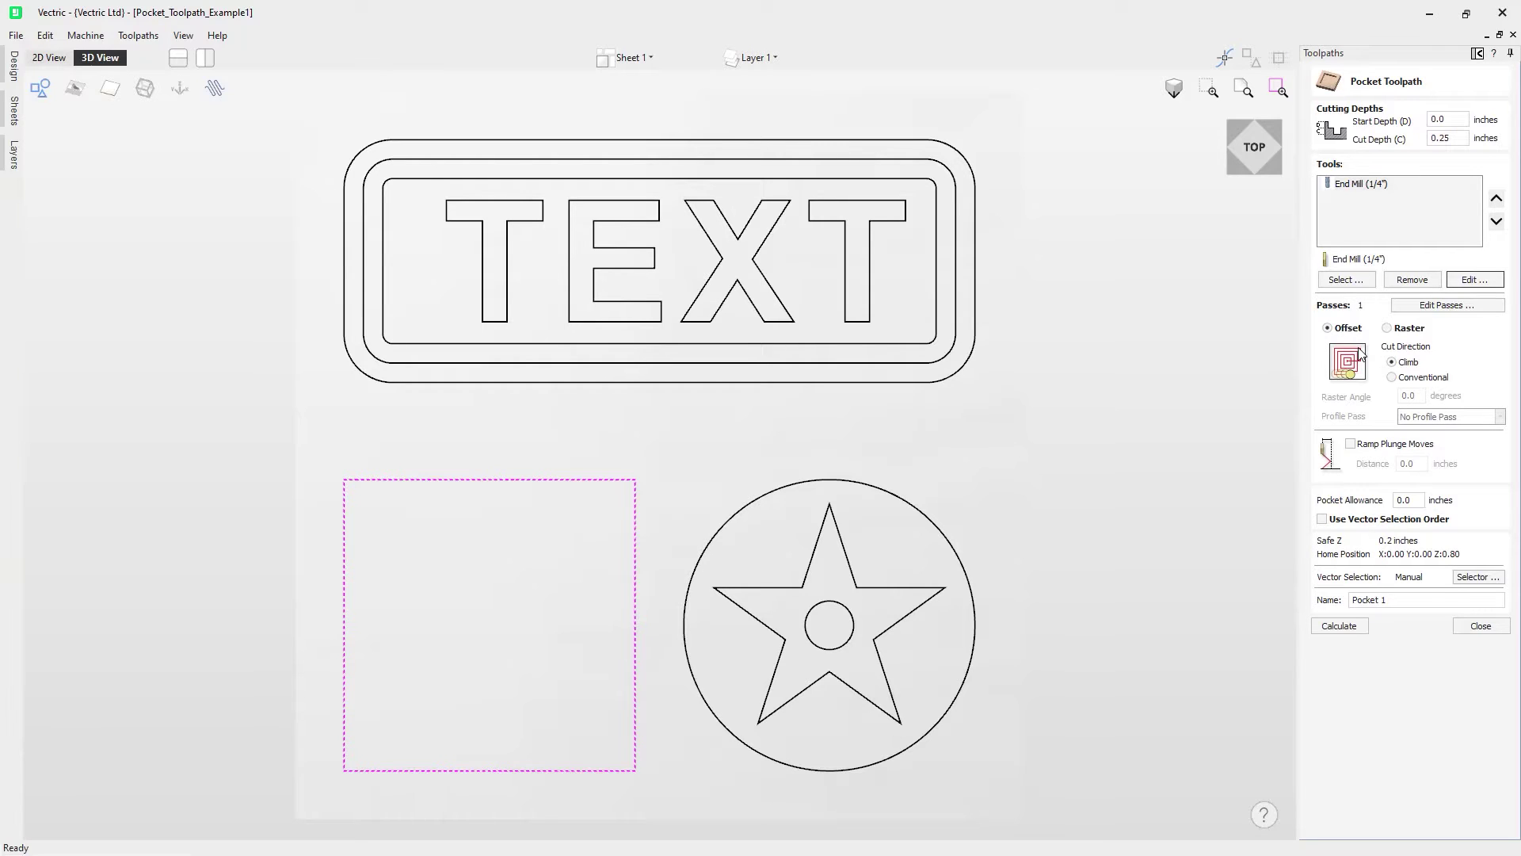
Compare the Raster and Offset clearing options, keep Offset, and calculate the square's toolpath under the name Pocket
{"action": "left_click", "coordinate": [1389, 328]}
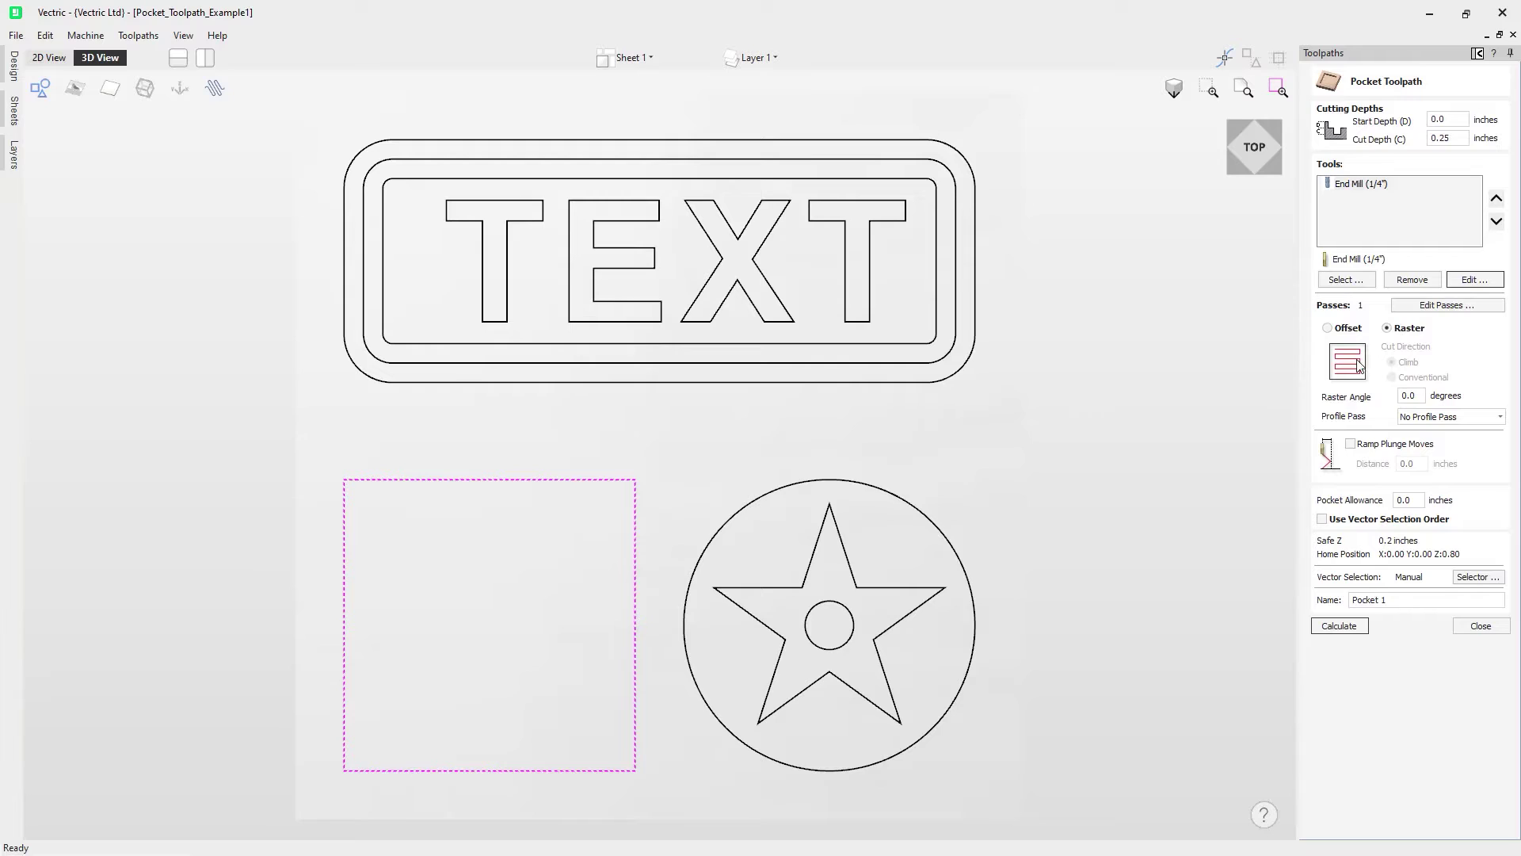
{"action": "left_click", "coordinate": [1328, 331]}
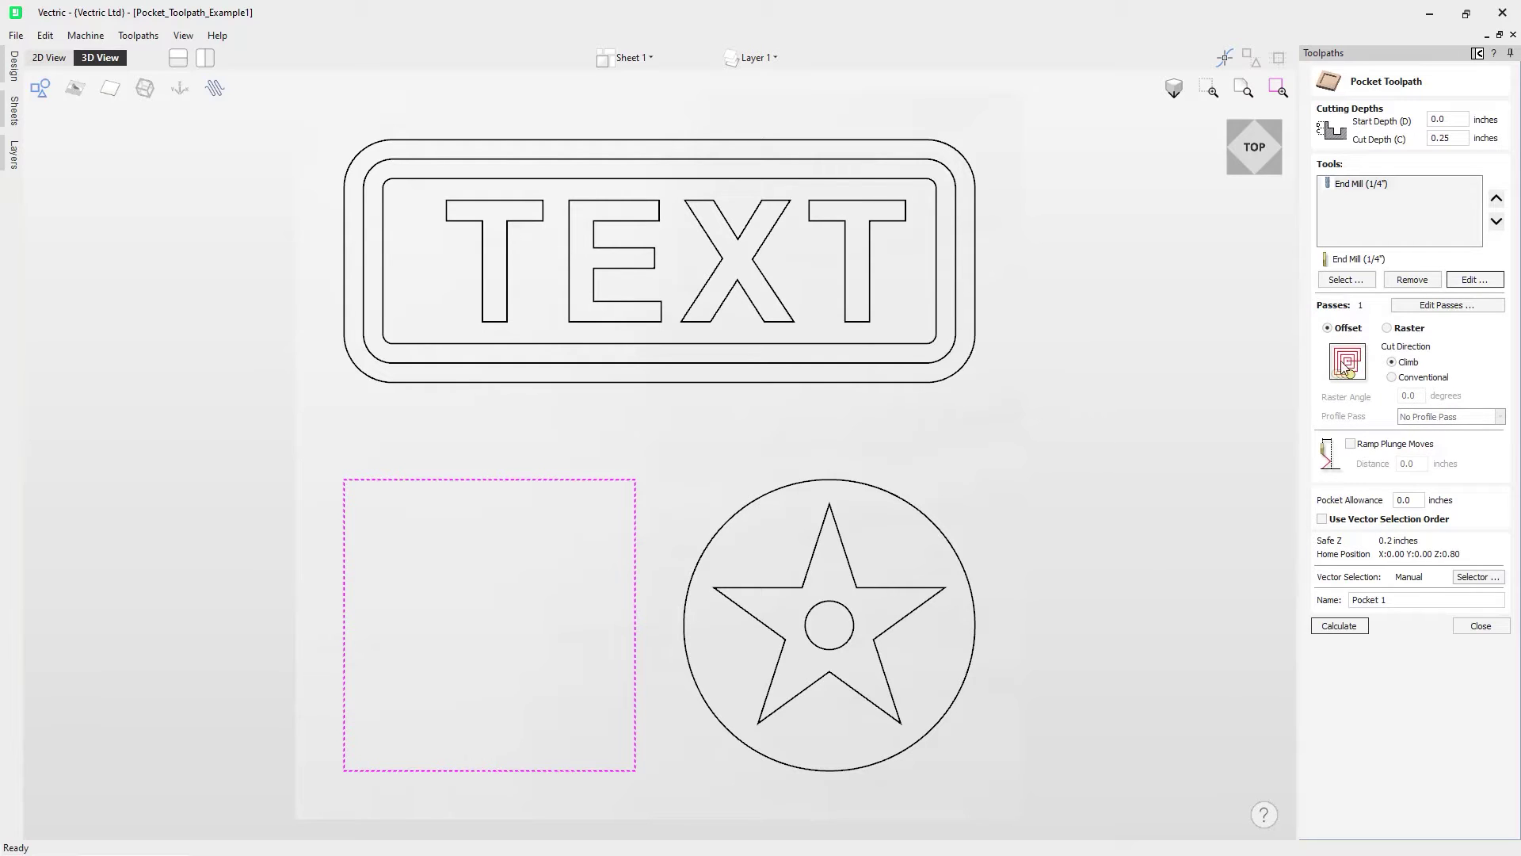
{"action": "left_click", "coordinate": [1399, 600]}
{"action": "left_click", "coordinate": [1340, 626]}
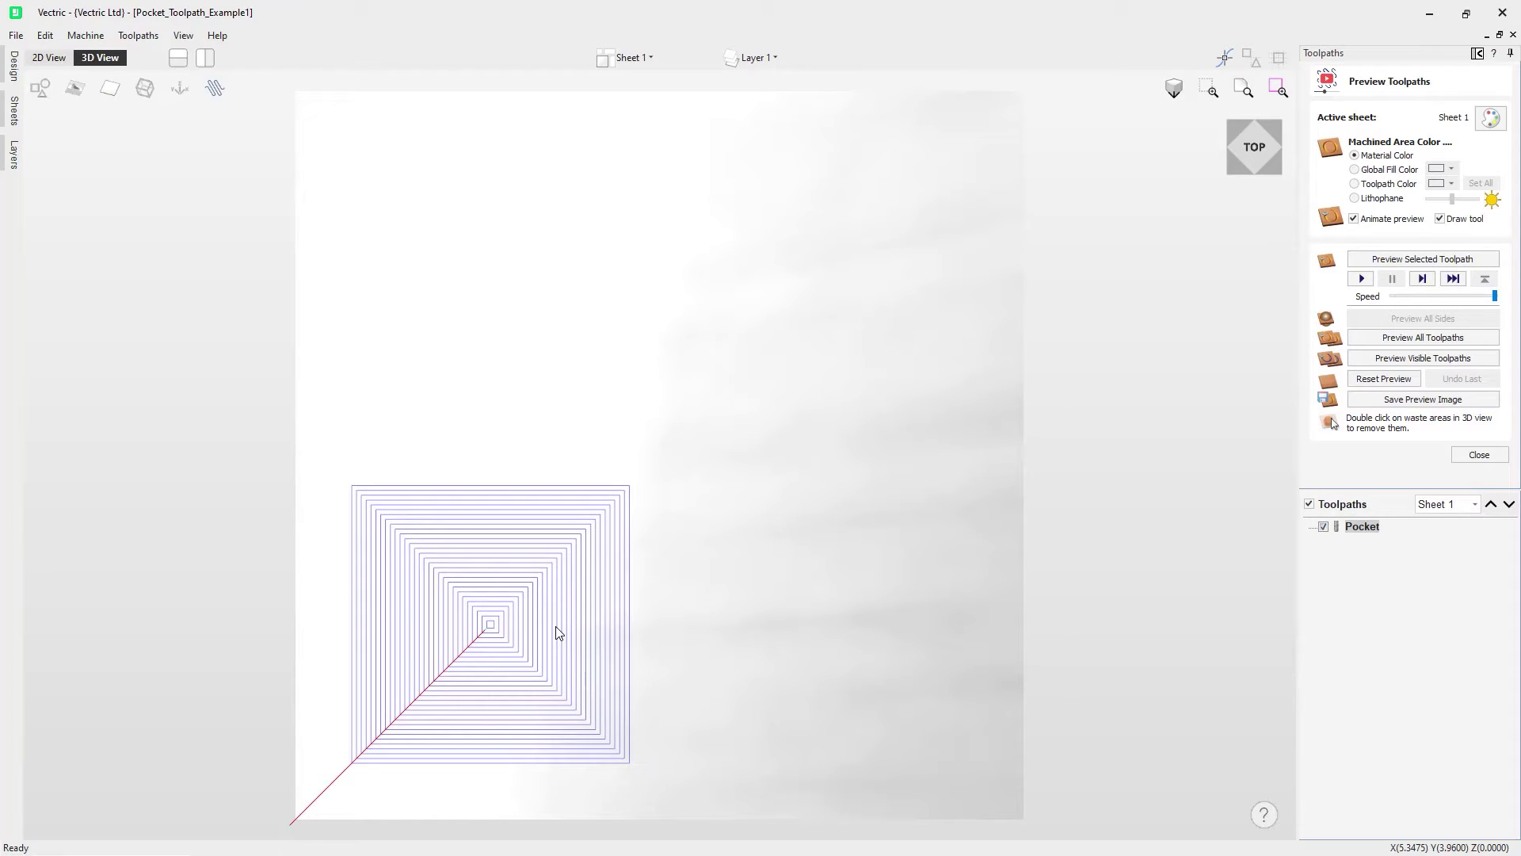
Examine the depth of the calculated Pocket toolpath from the front, and return to the top view
{"action": "left_click_drag", "start_coordinate": [1226, 142], "coordinate": [1251, 166]}
{"action": "left_click", "coordinate": [1252, 166]}
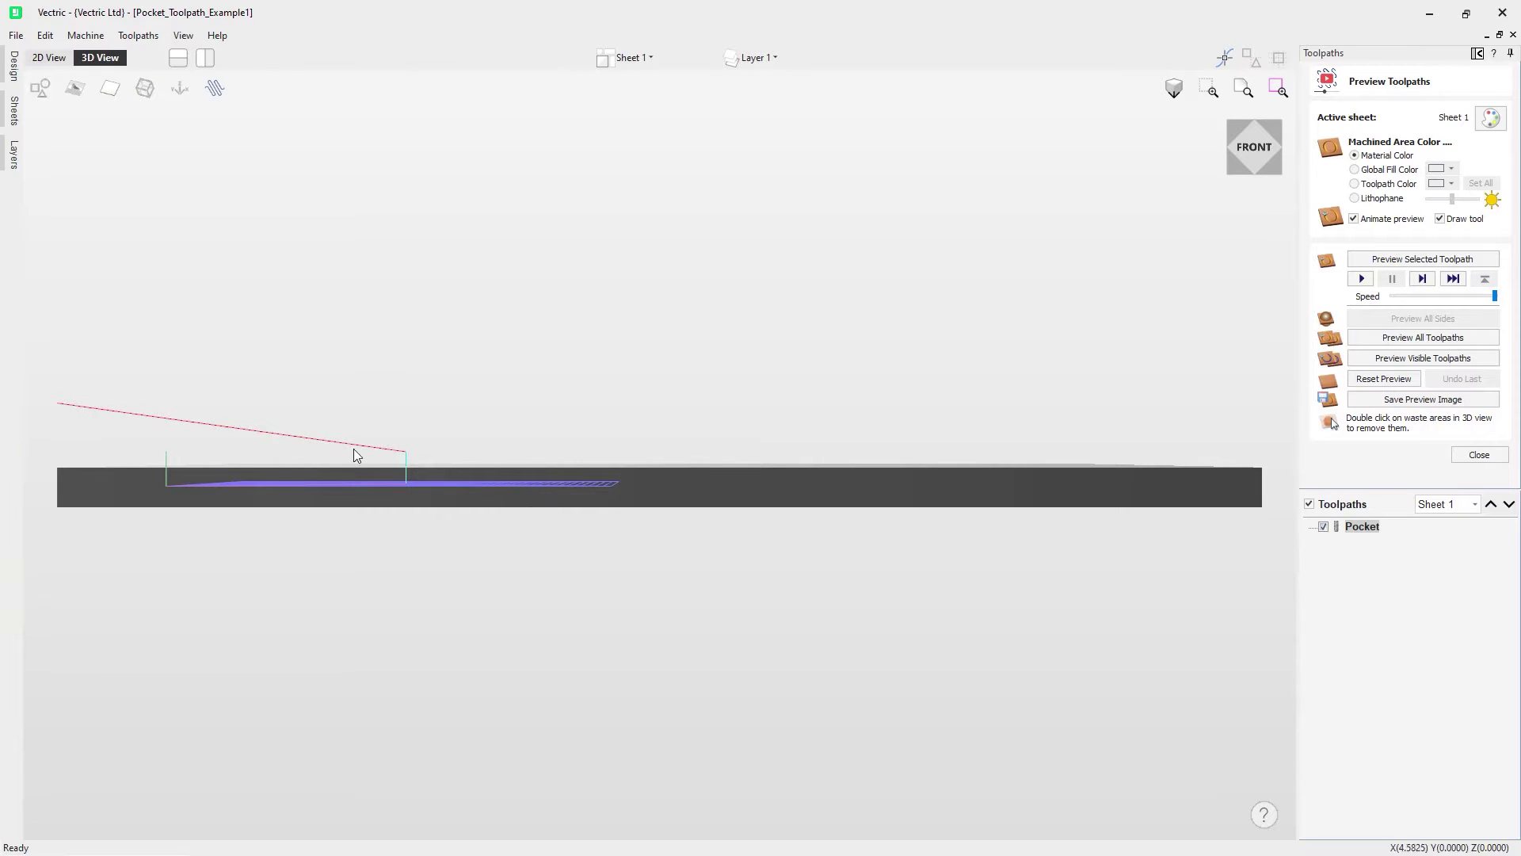
{"action": "left_click", "coordinate": [1263, 128]}
{"action": "left_click", "coordinate": [1263, 129]}
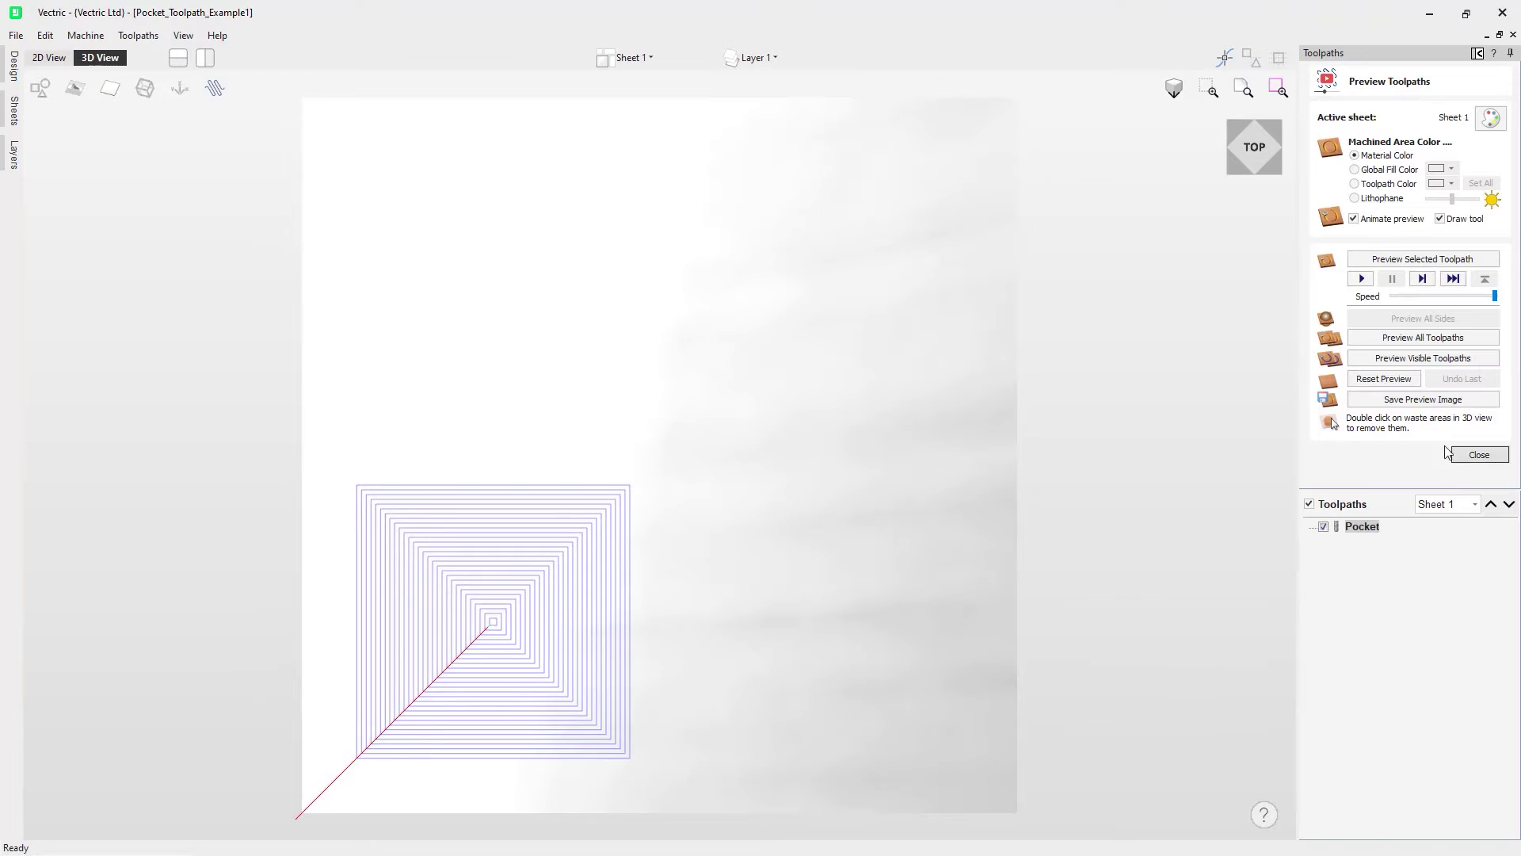
Simulate the Pocket toolpath with a grey global fill color, starting at a reduced speed and raising it to maximum
{"action": "left_click", "coordinate": [1379, 171]}
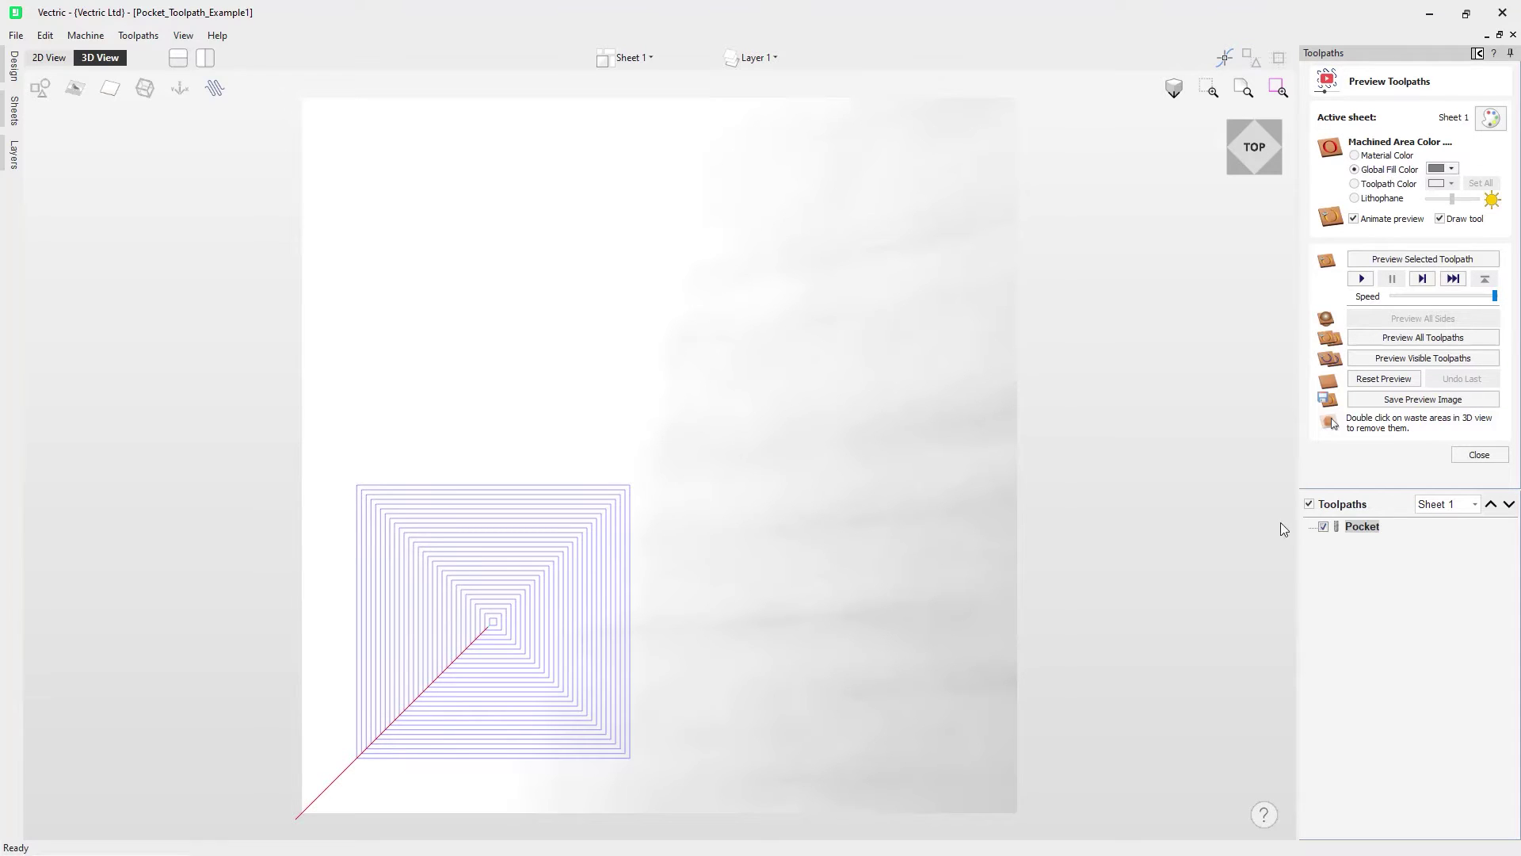
{"action": "left_click", "coordinate": [1455, 170]}
{"action": "left_click", "coordinate": [1451, 166]}
{"action": "left_click_drag", "start_coordinate": [1495, 295], "coordinate": [1459, 302]}
{"action": "left_click", "coordinate": [1423, 261]}
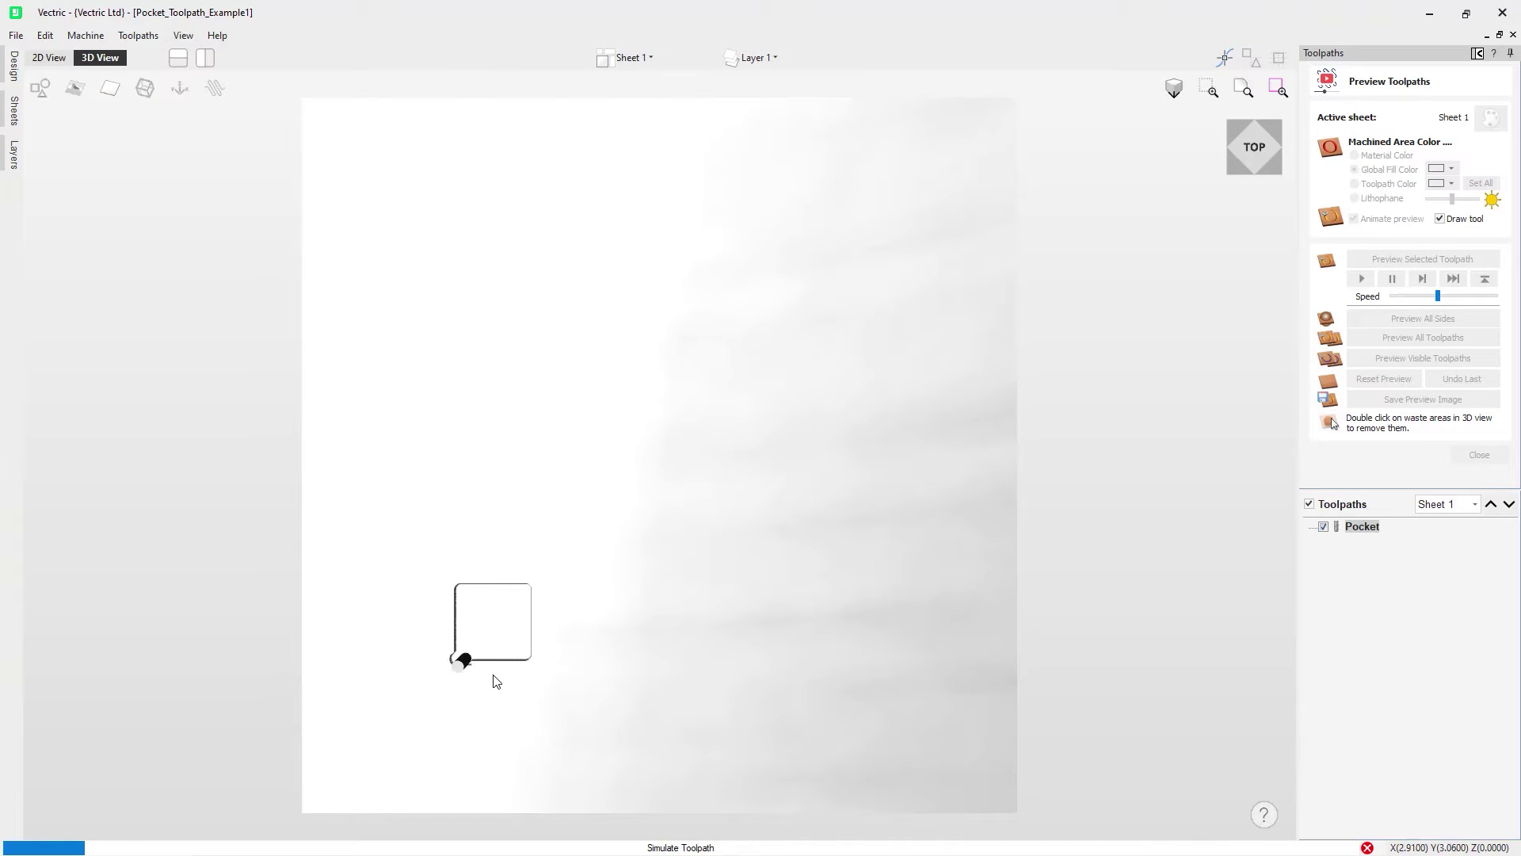
{"action": "left_click_drag", "start_coordinate": [1438, 295], "coordinate": [1495, 296]}
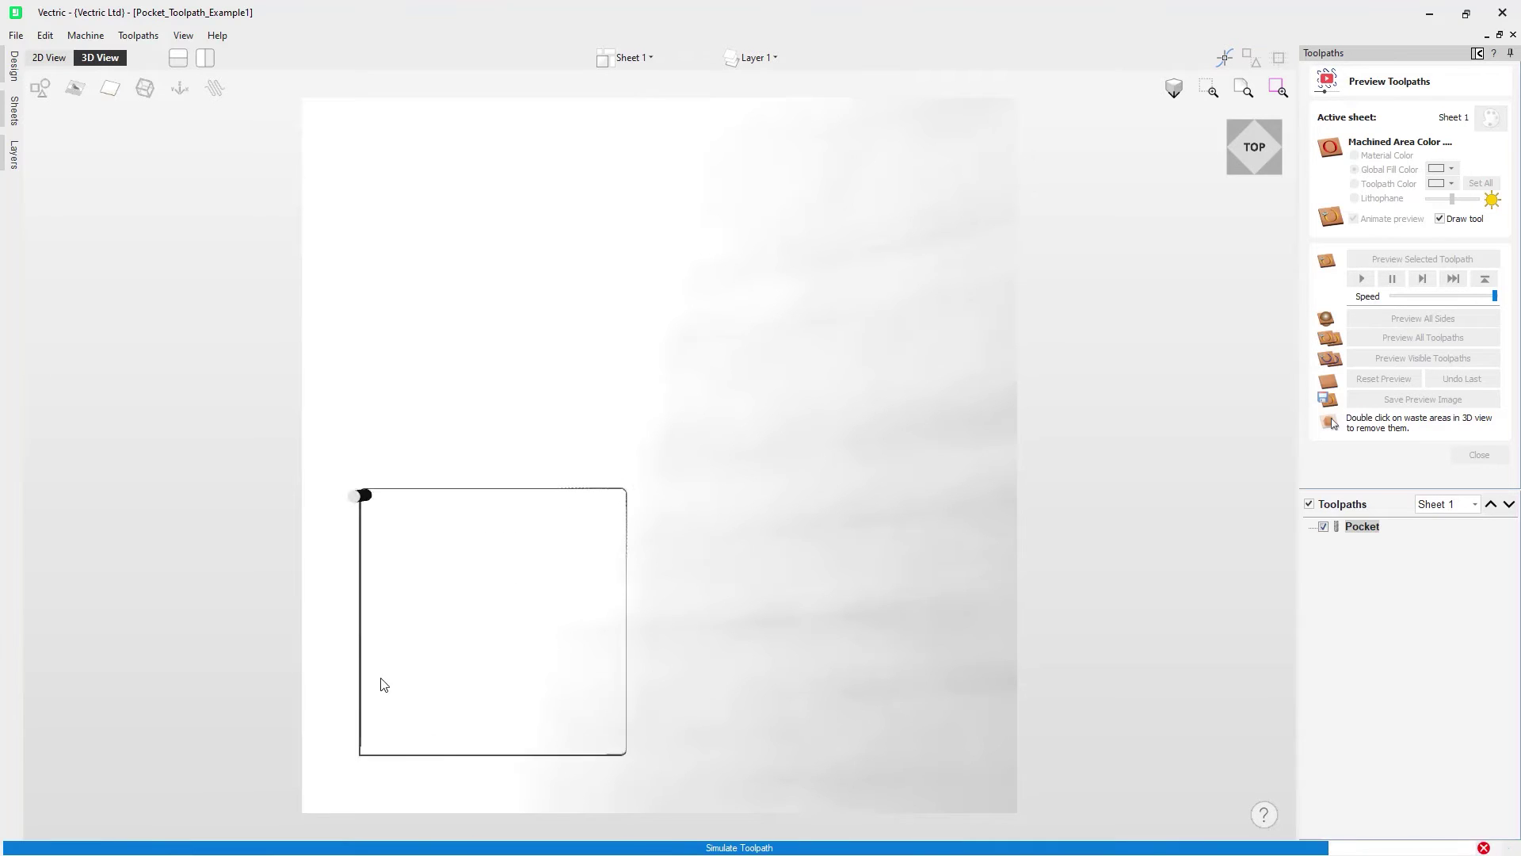
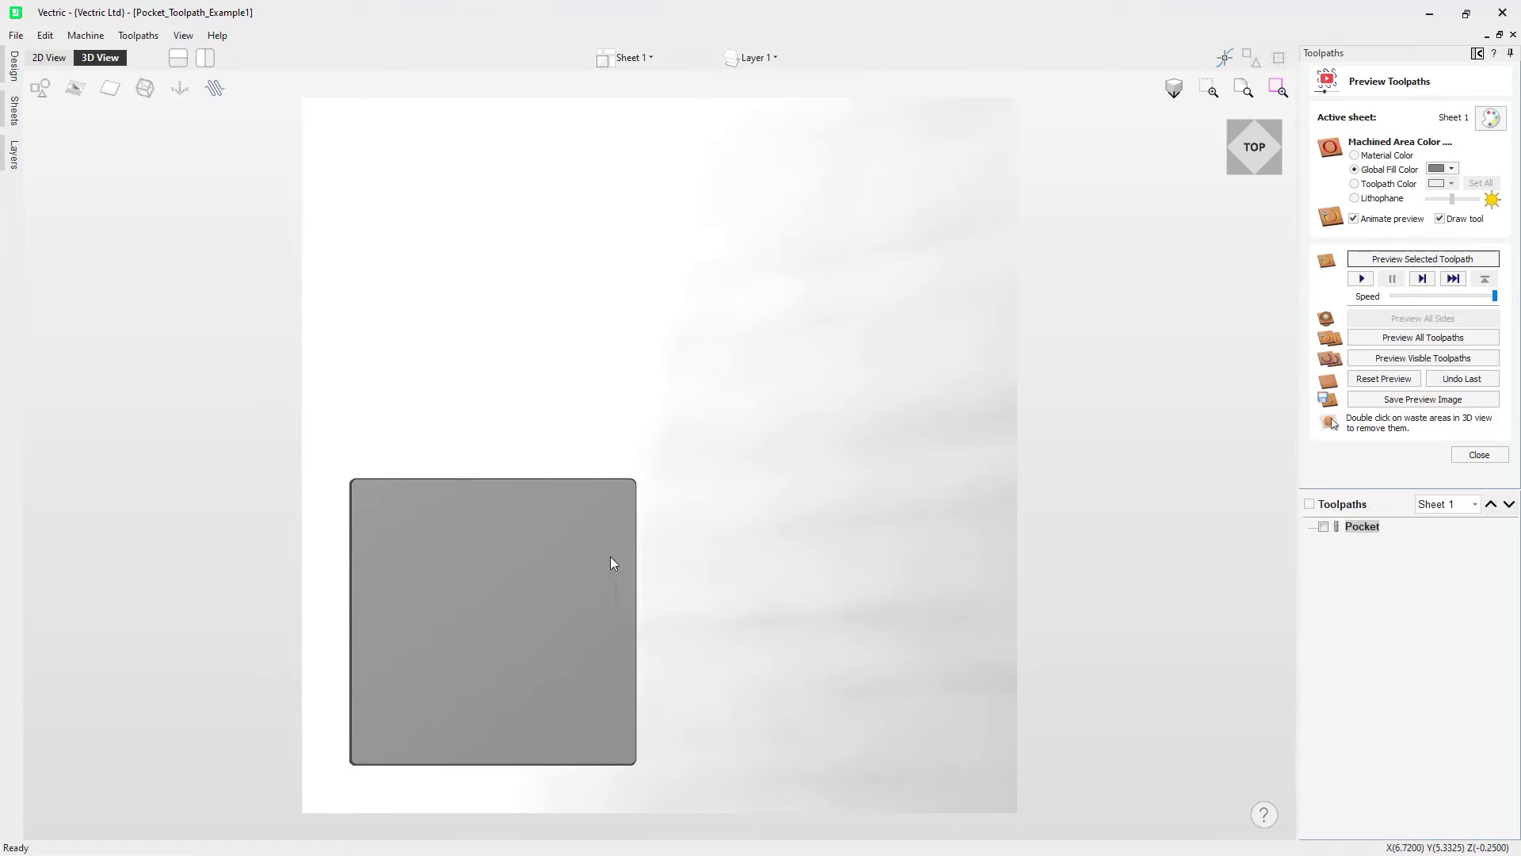
Reopen the Pocket toolpath, recalculate it with the end mill's pass depth set to 0.125 inches, and inspect the passes from the front
{"action": "double_click", "coordinate": [1363, 527]}
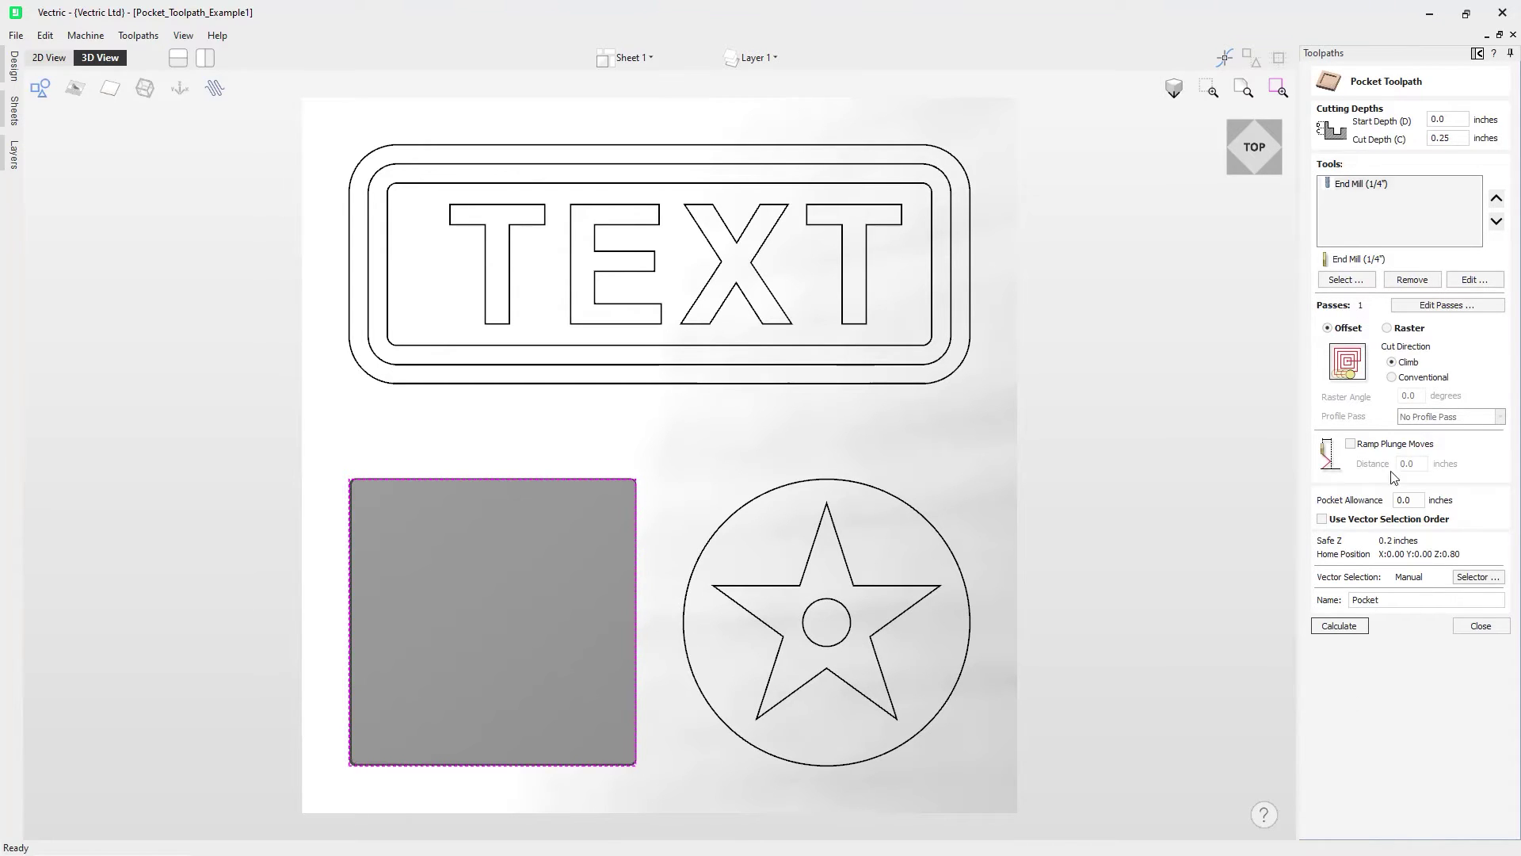
{"action": "left_click", "coordinate": [1474, 280]}
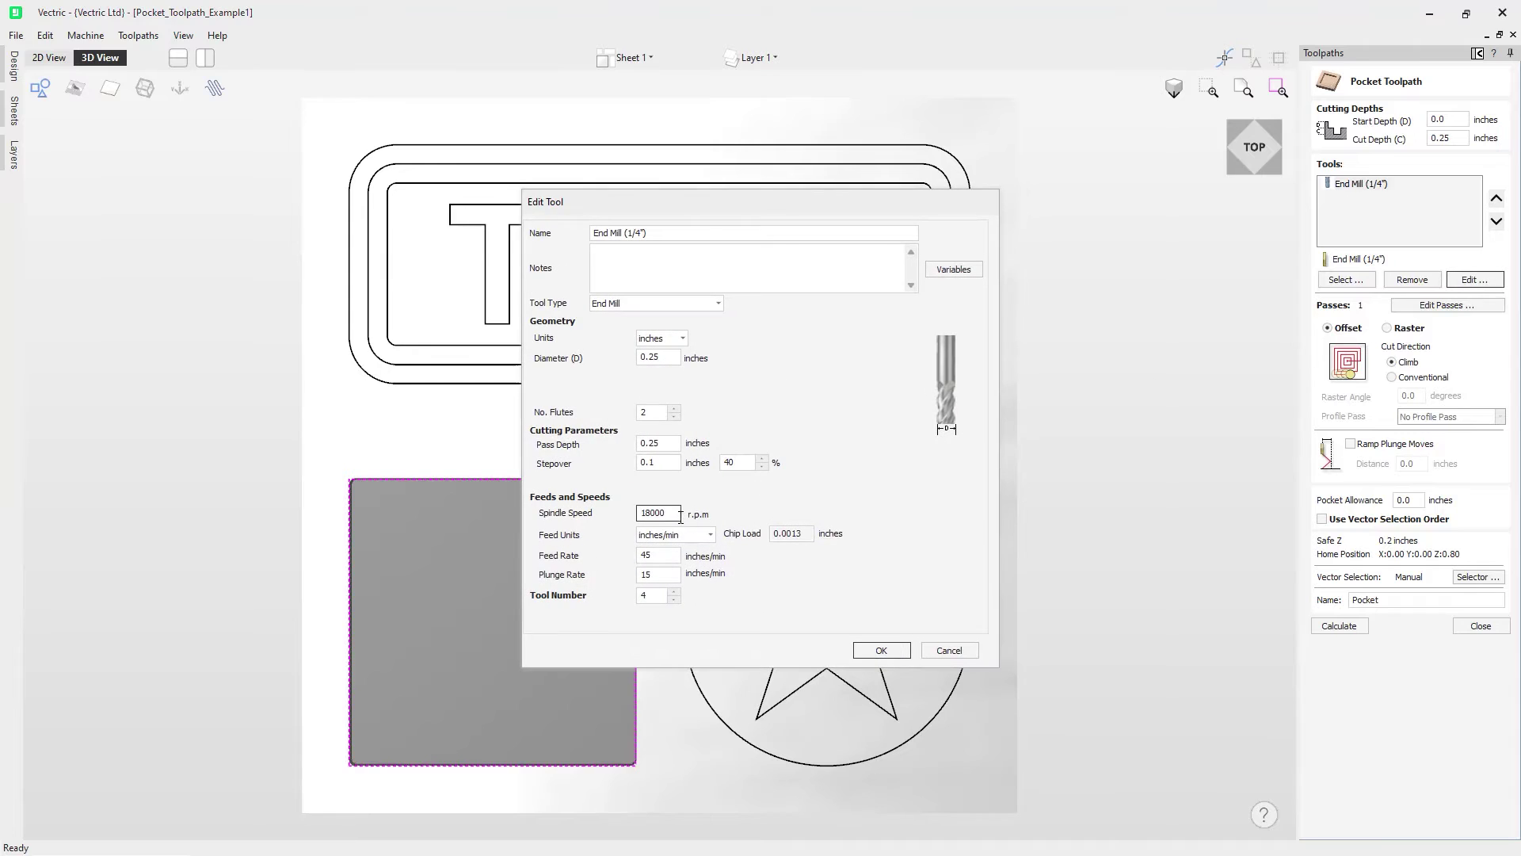
{"action": "left_click", "coordinate": [652, 444]}
{"action": "left_click", "coordinate": [890, 655]}
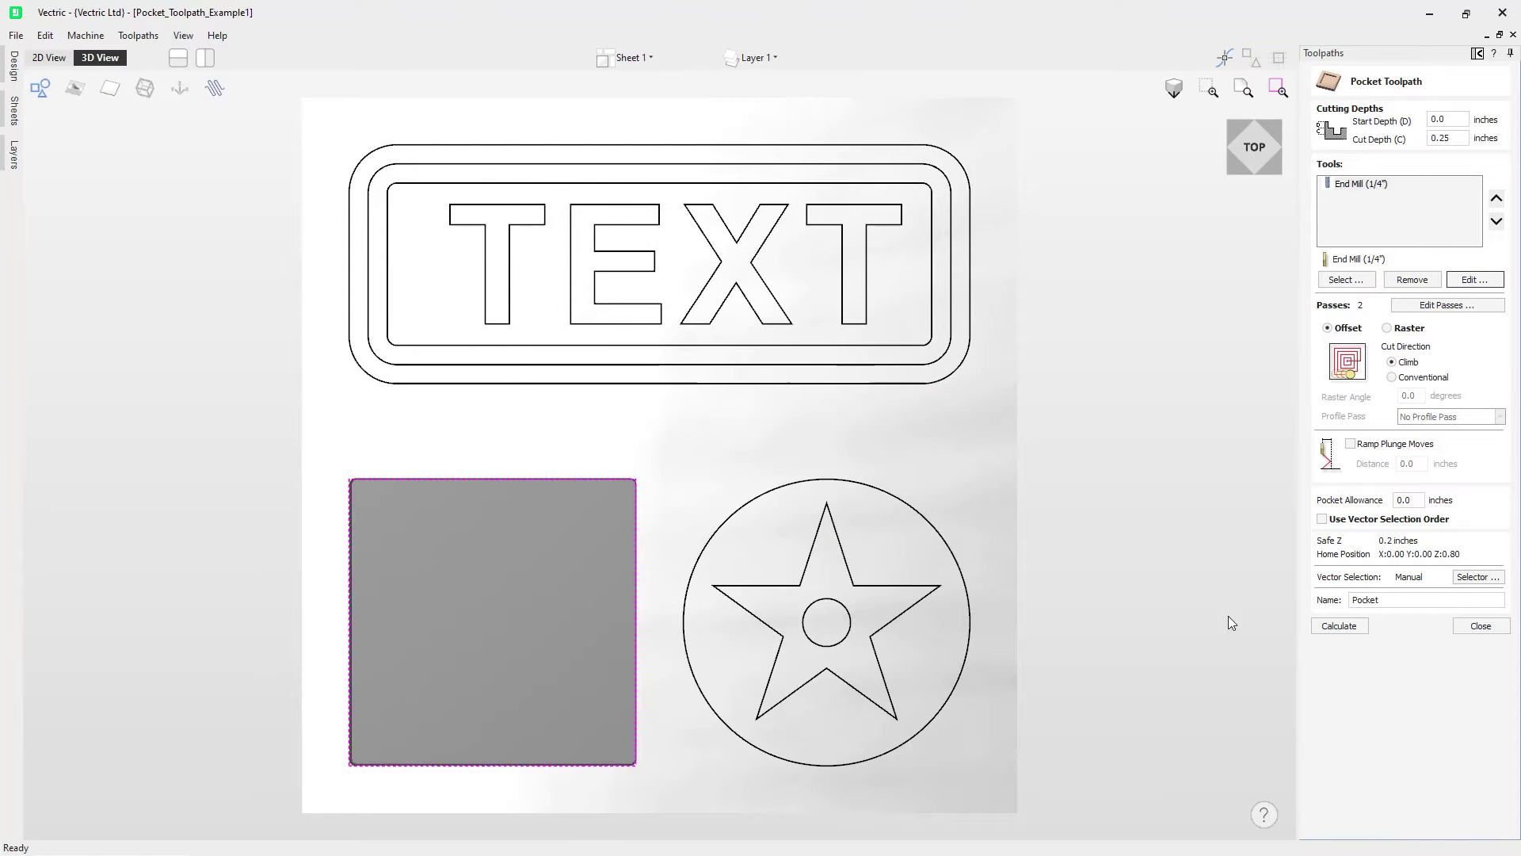
{"action": "left_click", "coordinate": [1341, 632]}
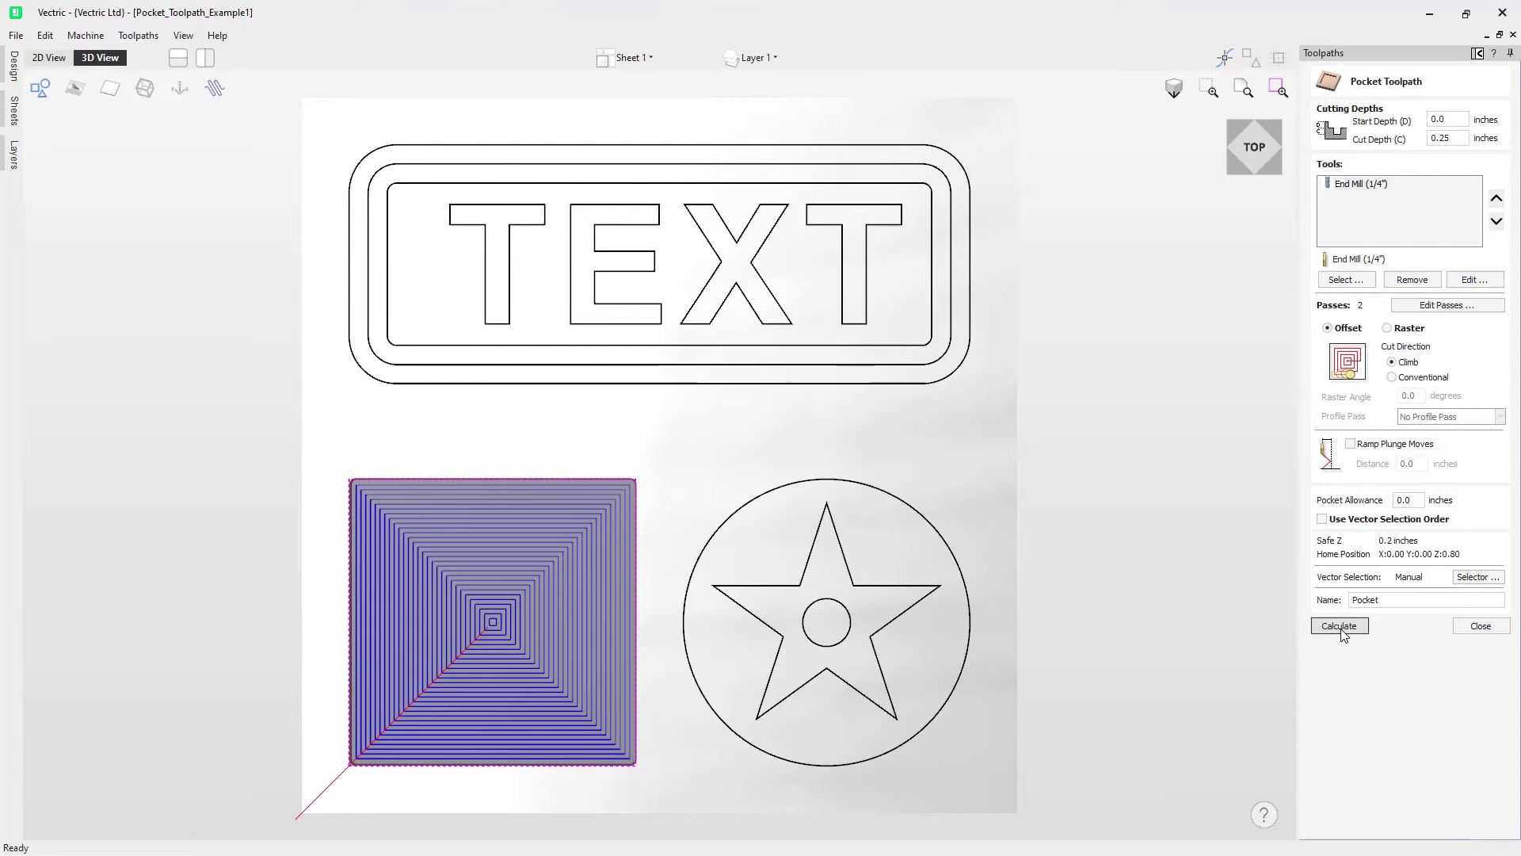
{"action": "left_click", "coordinate": [1272, 171]}
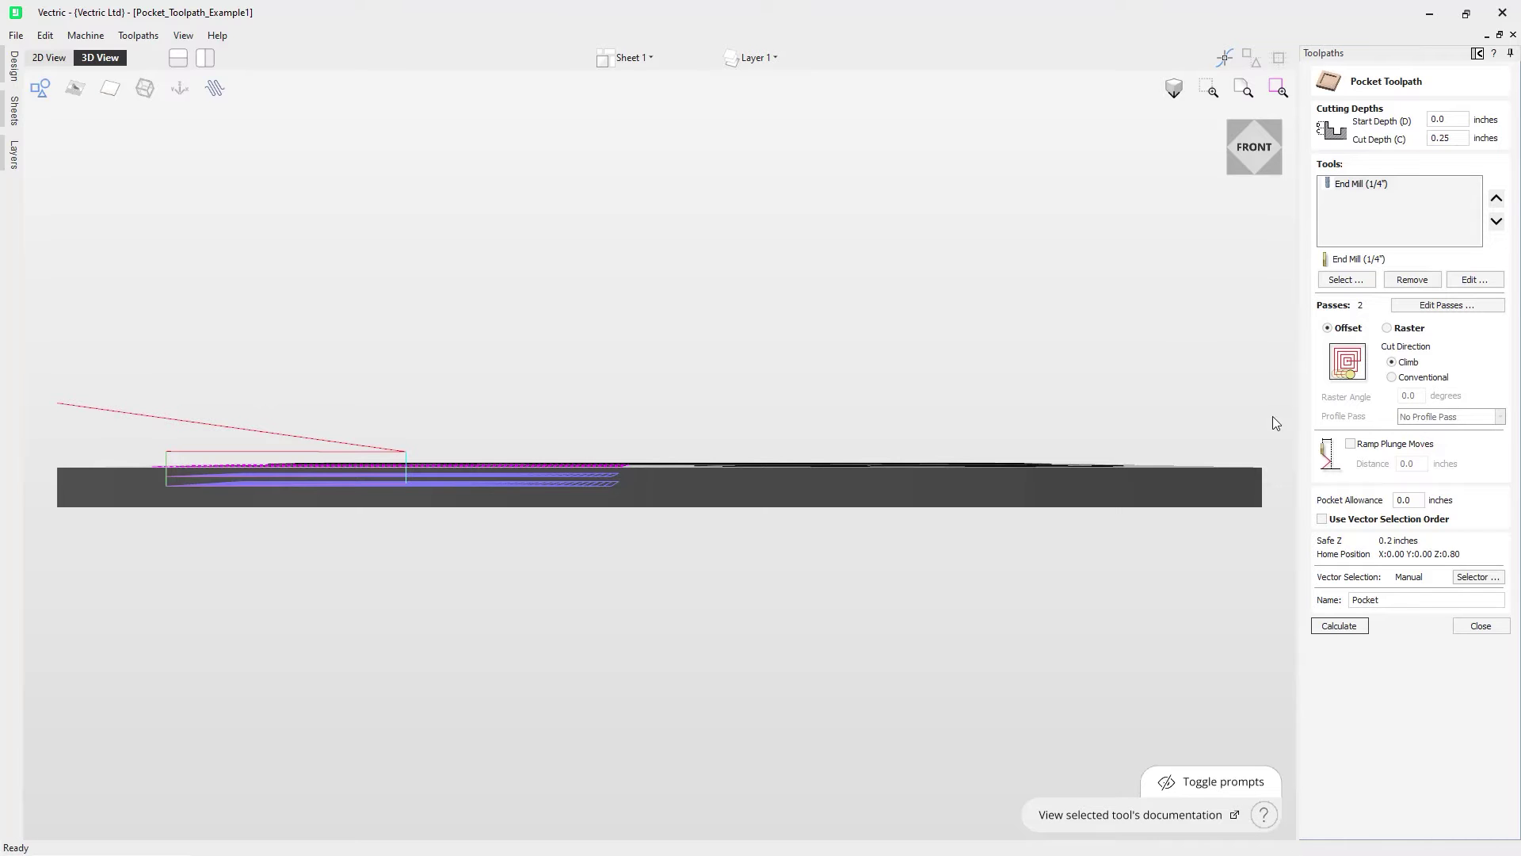
{"action": "left_click", "coordinate": [1252, 143]}
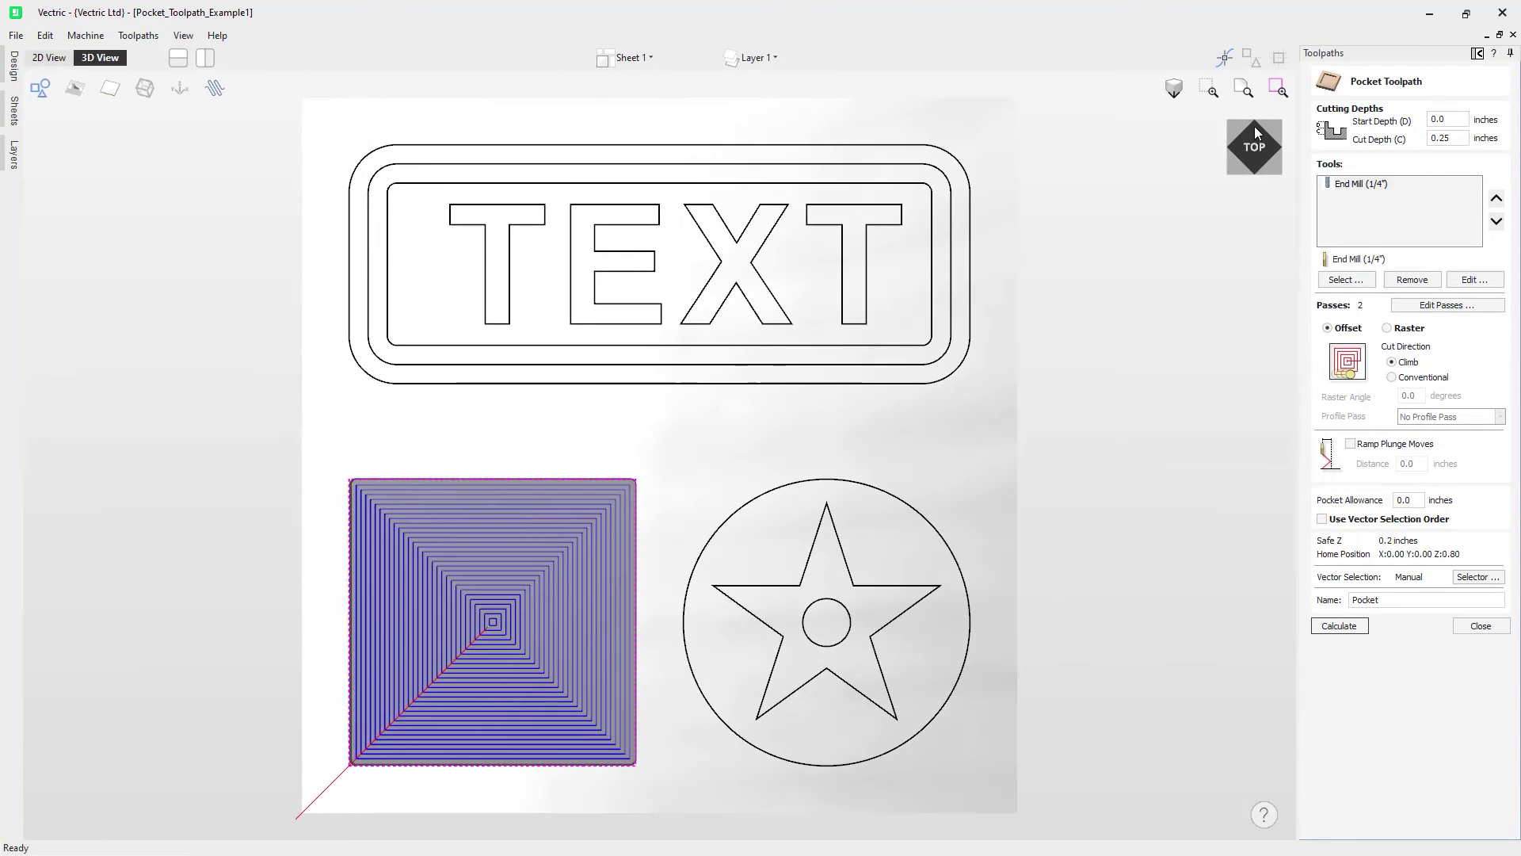
Set the end mill's pass depth to 0.25 inches, reduce its stepover, and recalculate the Pocket toolpath
{"action": "left_click", "coordinate": [1474, 279]}
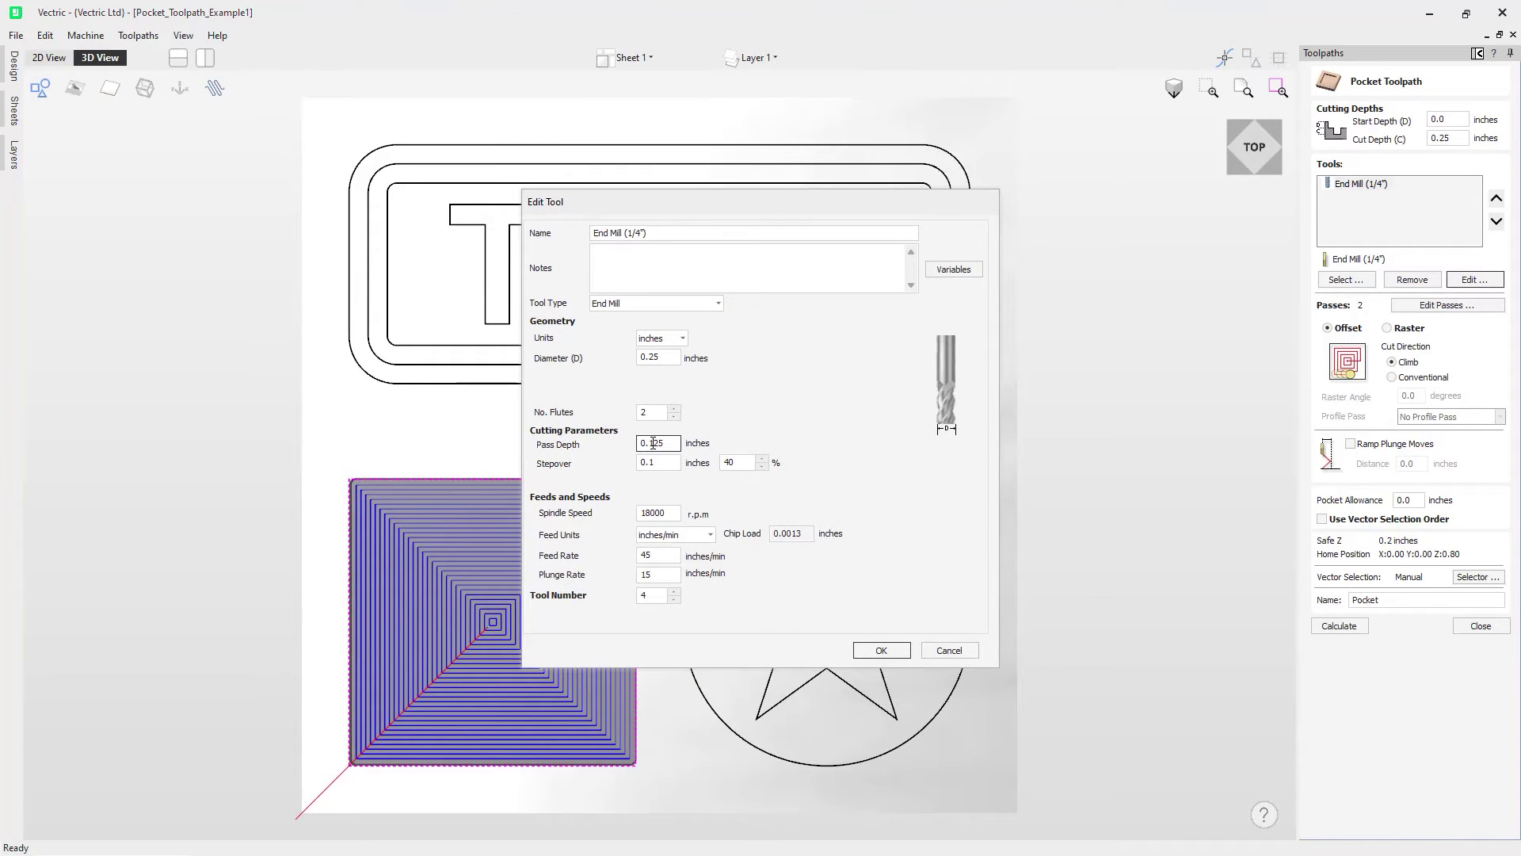
{"action": "type", "text": "25"}
{"action": "left_click", "coordinate": [671, 464]}
{"action": "left_click", "coordinate": [881, 650]}
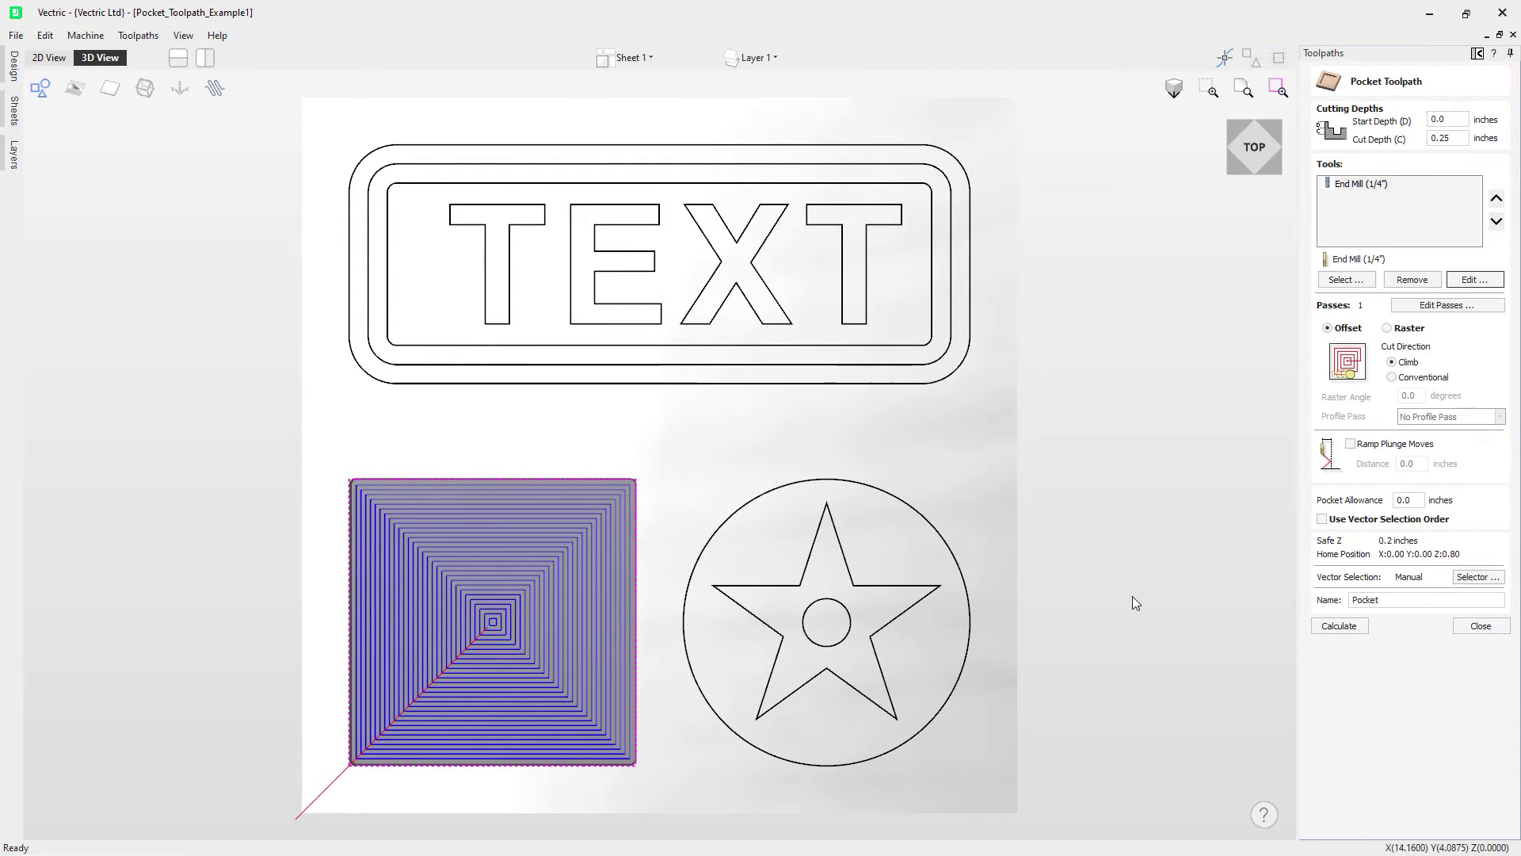
{"action": "left_click", "coordinate": [1340, 626]}
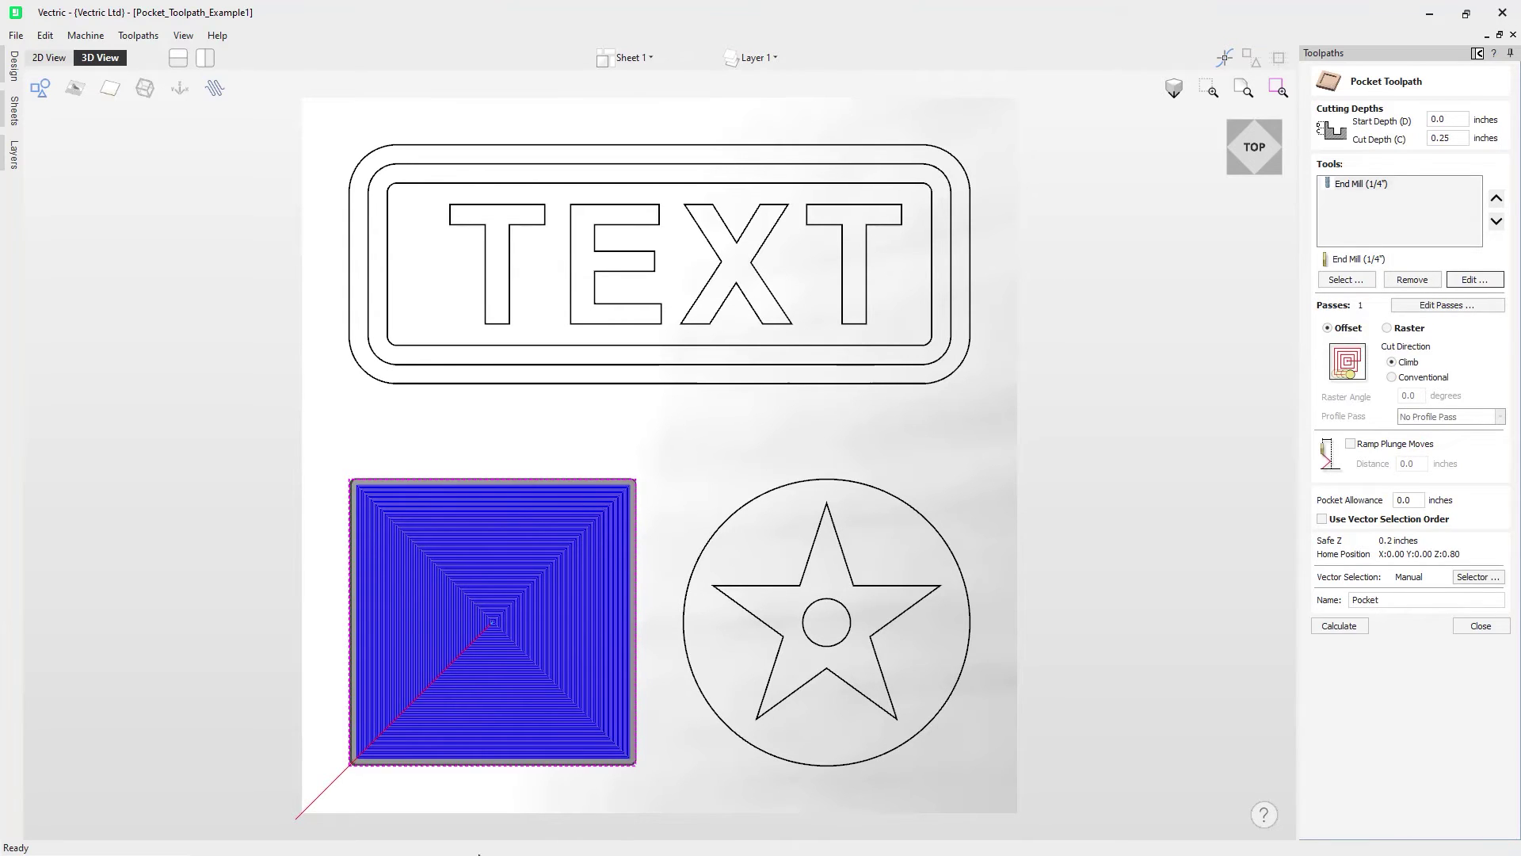
Set the end mill's stepover to 80% and recalculate the Pocket toolpath
{"action": "left_click", "coordinate": [1472, 280]}
{"action": "left_click", "coordinate": [750, 460]}
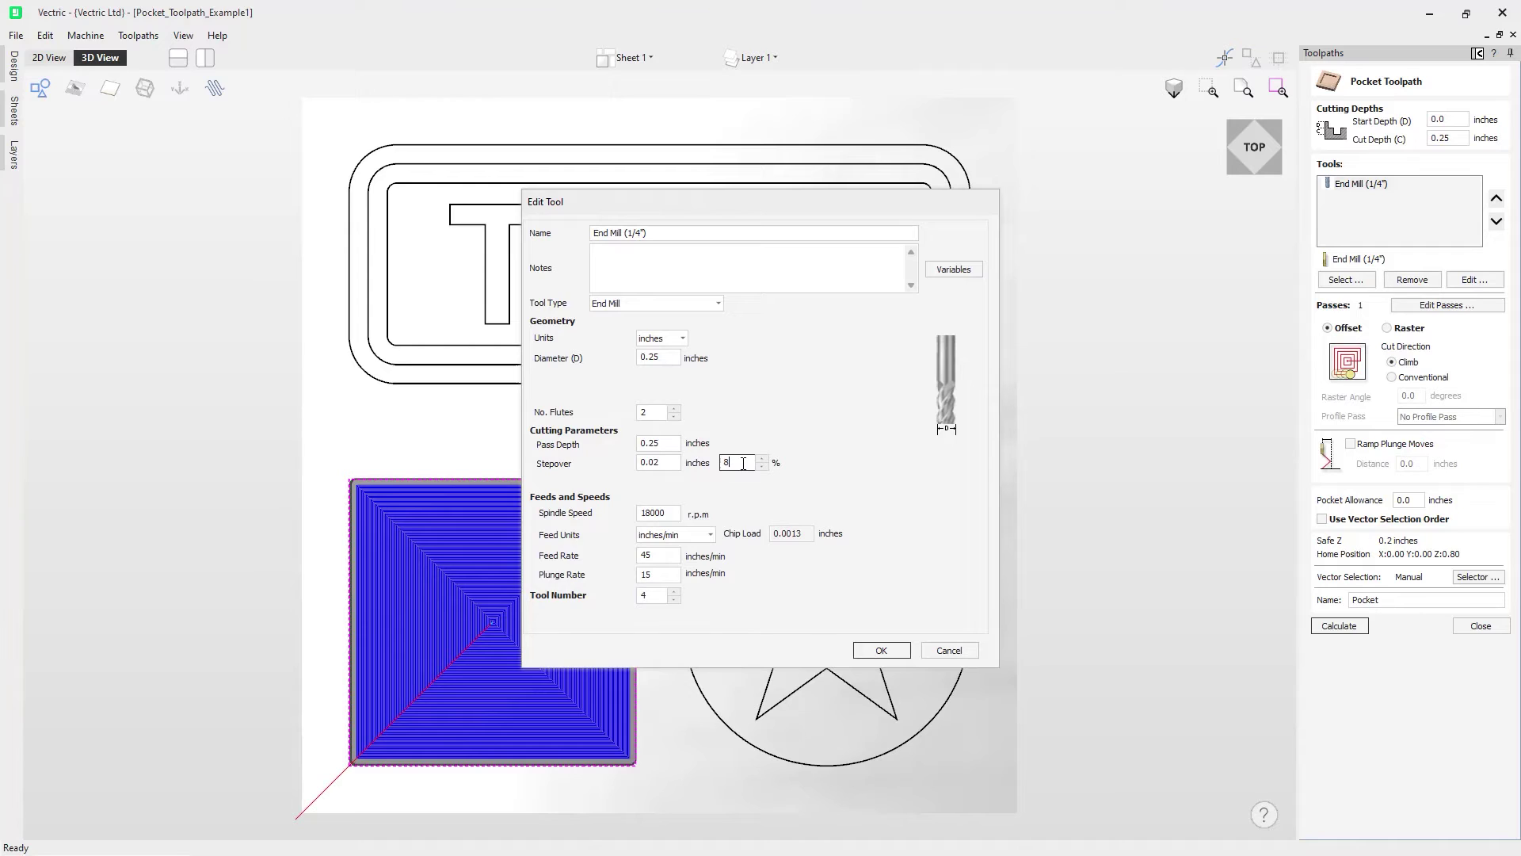
{"action": "left_click", "coordinate": [882, 650]}
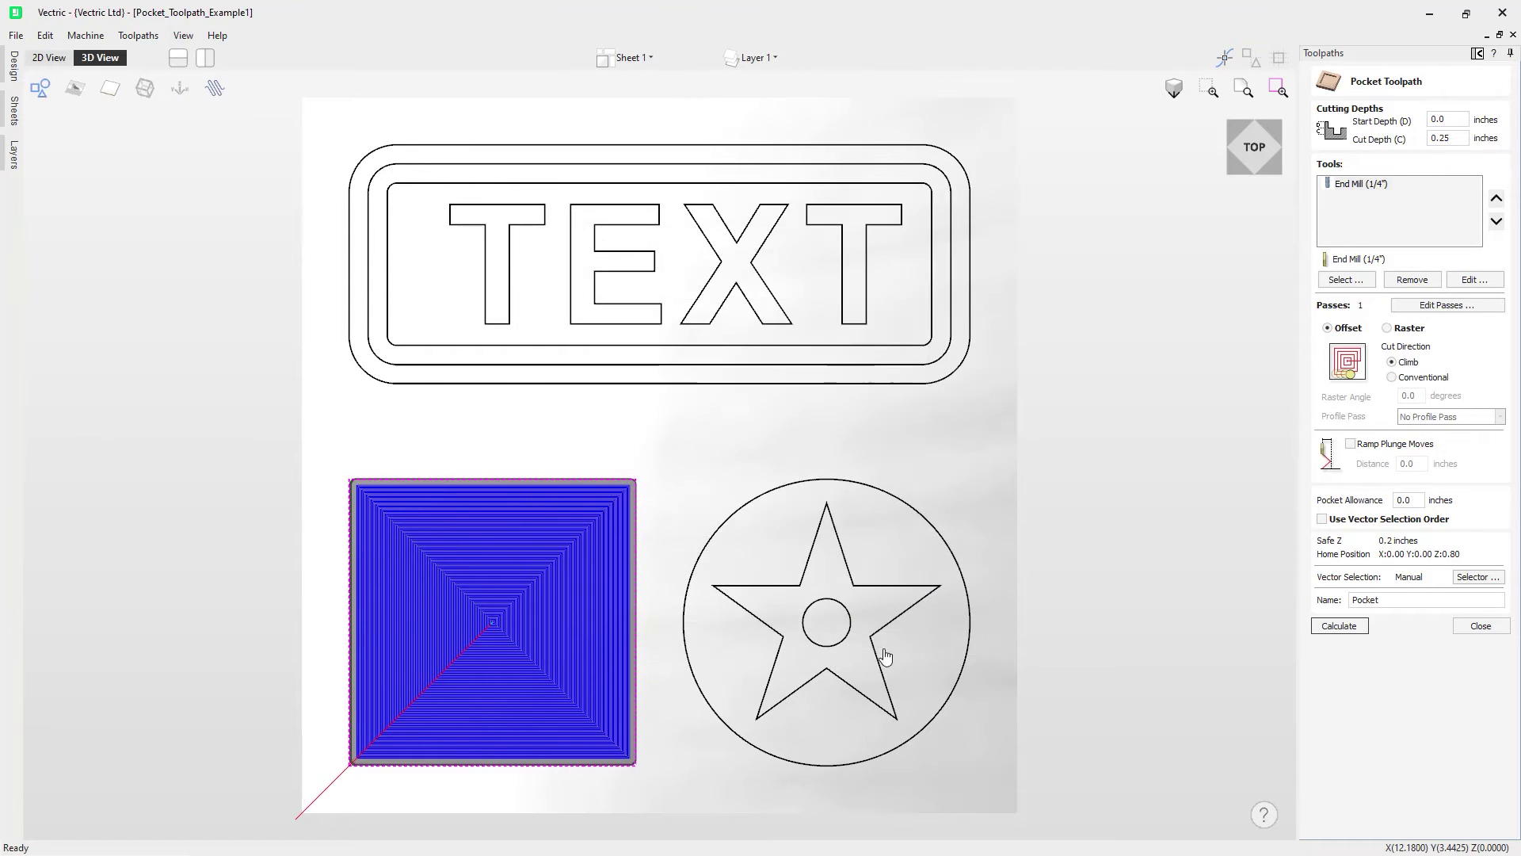
{"action": "left_click", "coordinate": [1341, 626]}
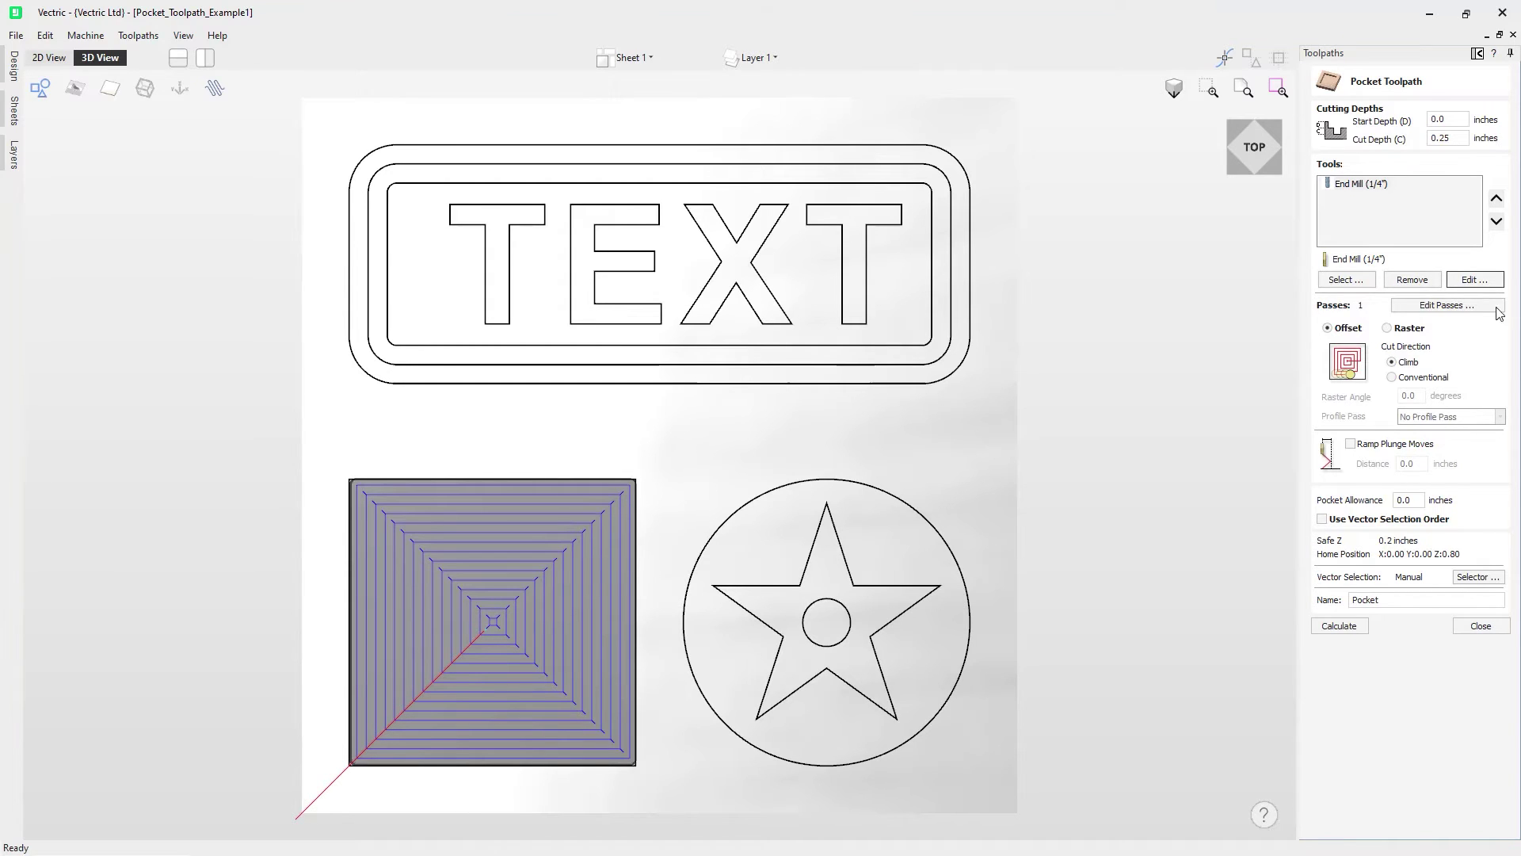
Compare the stepover in the toolpath's tool settings with the 1/4" end mill's entry in the tool database
{"action": "left_click", "coordinate": [1475, 280]}
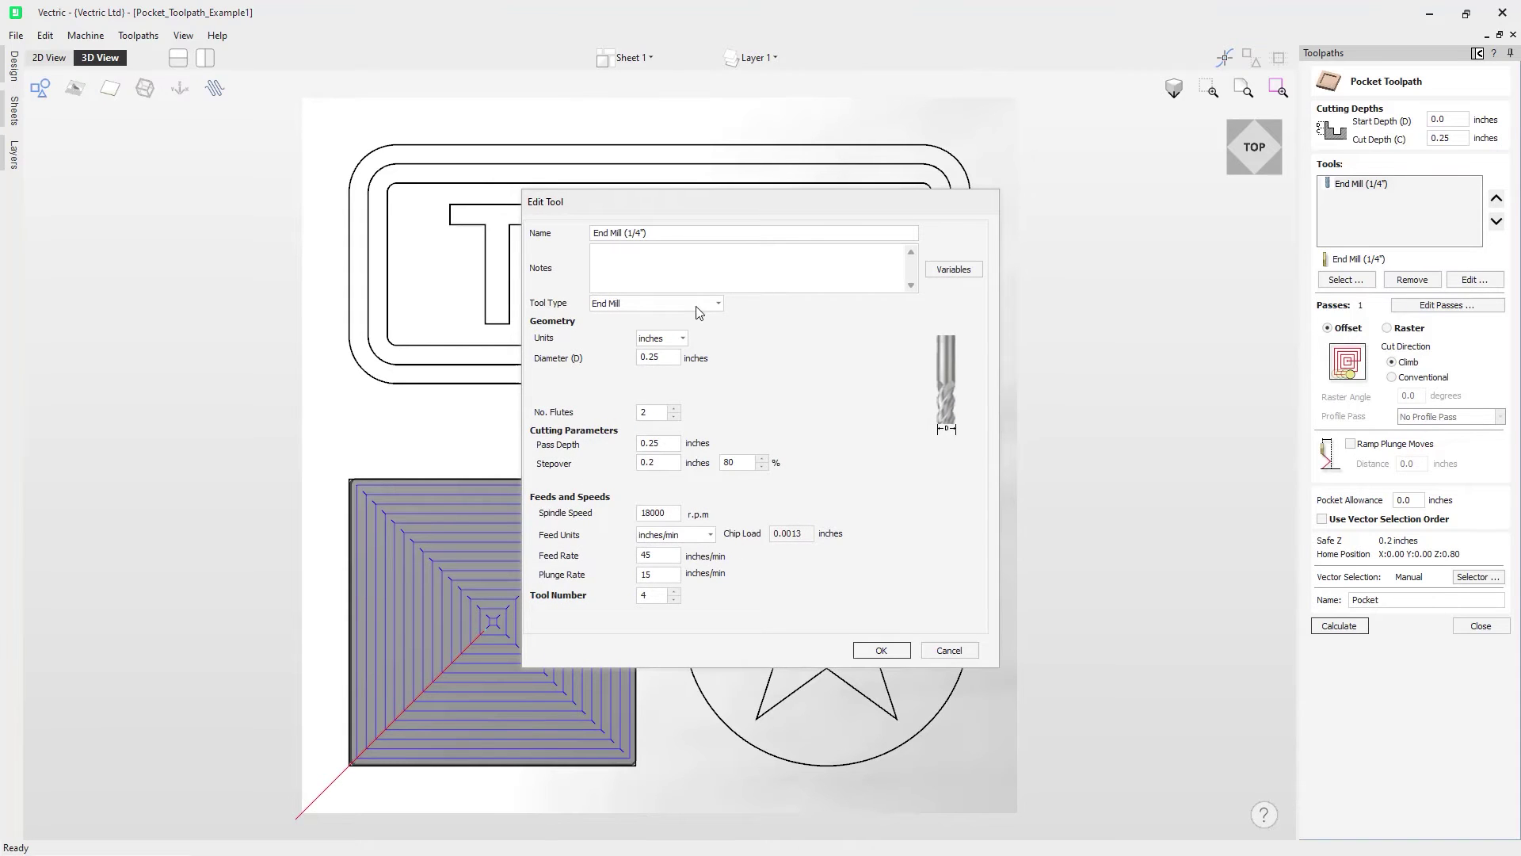
{"action": "left_click", "coordinate": [666, 463]}
{"action": "left_click", "coordinate": [948, 649]}
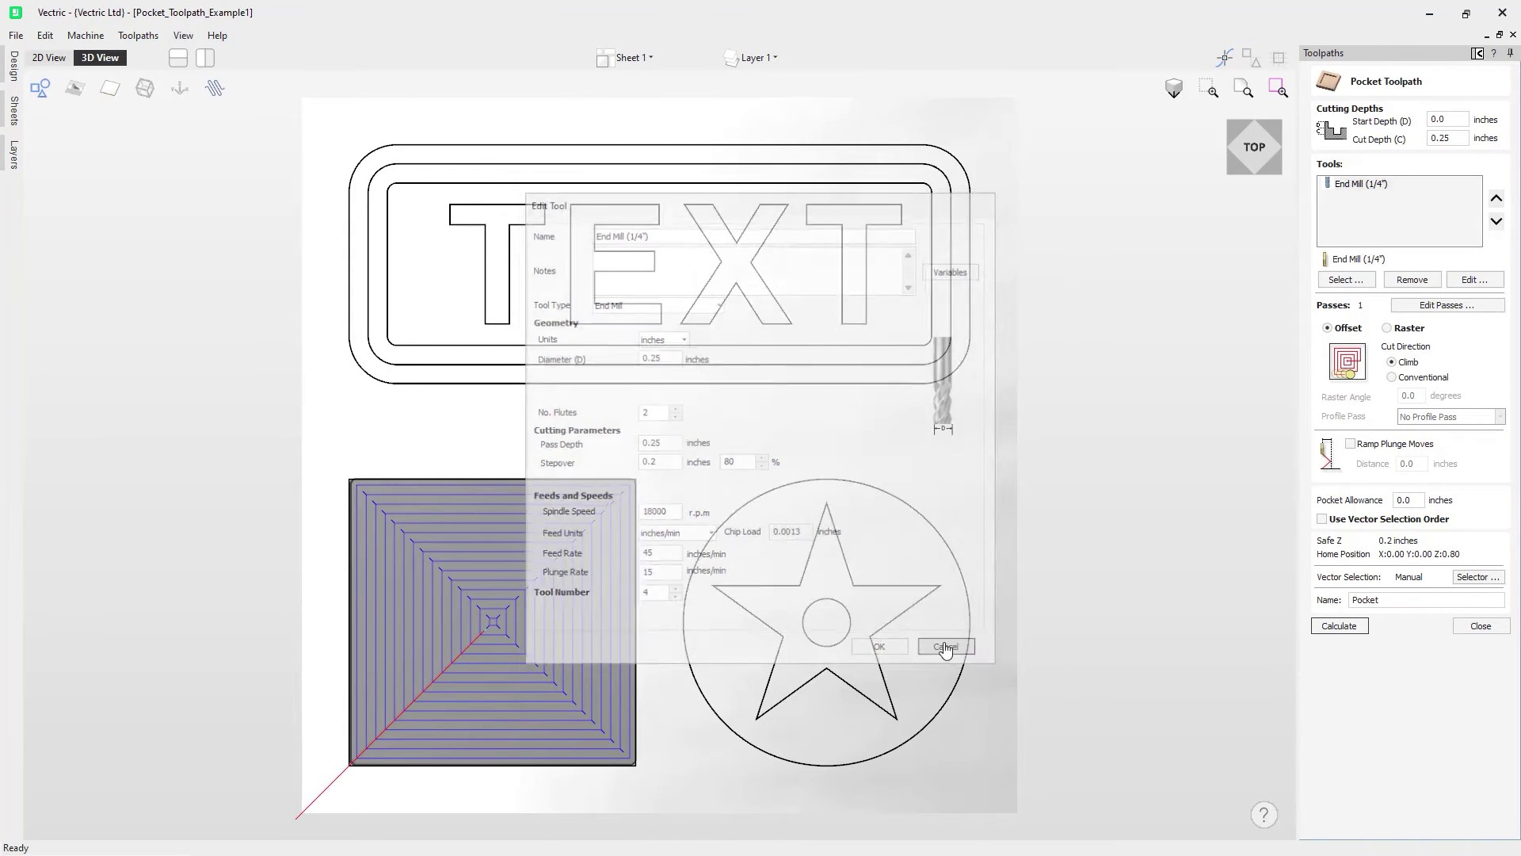
{"action": "left_click", "coordinate": [1345, 280]}
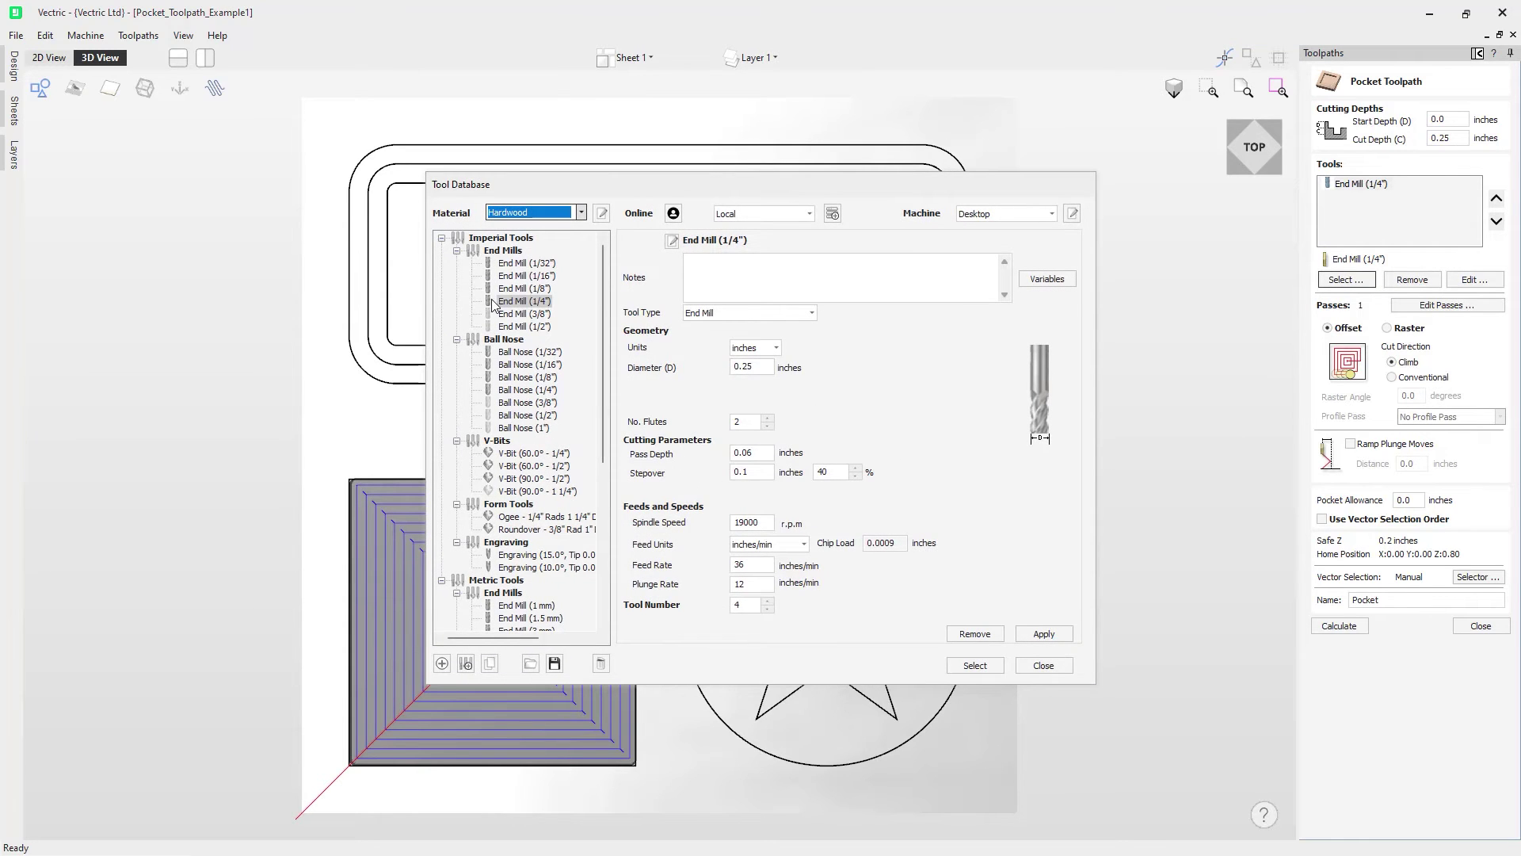
{"action": "left_click", "coordinate": [1041, 664]}
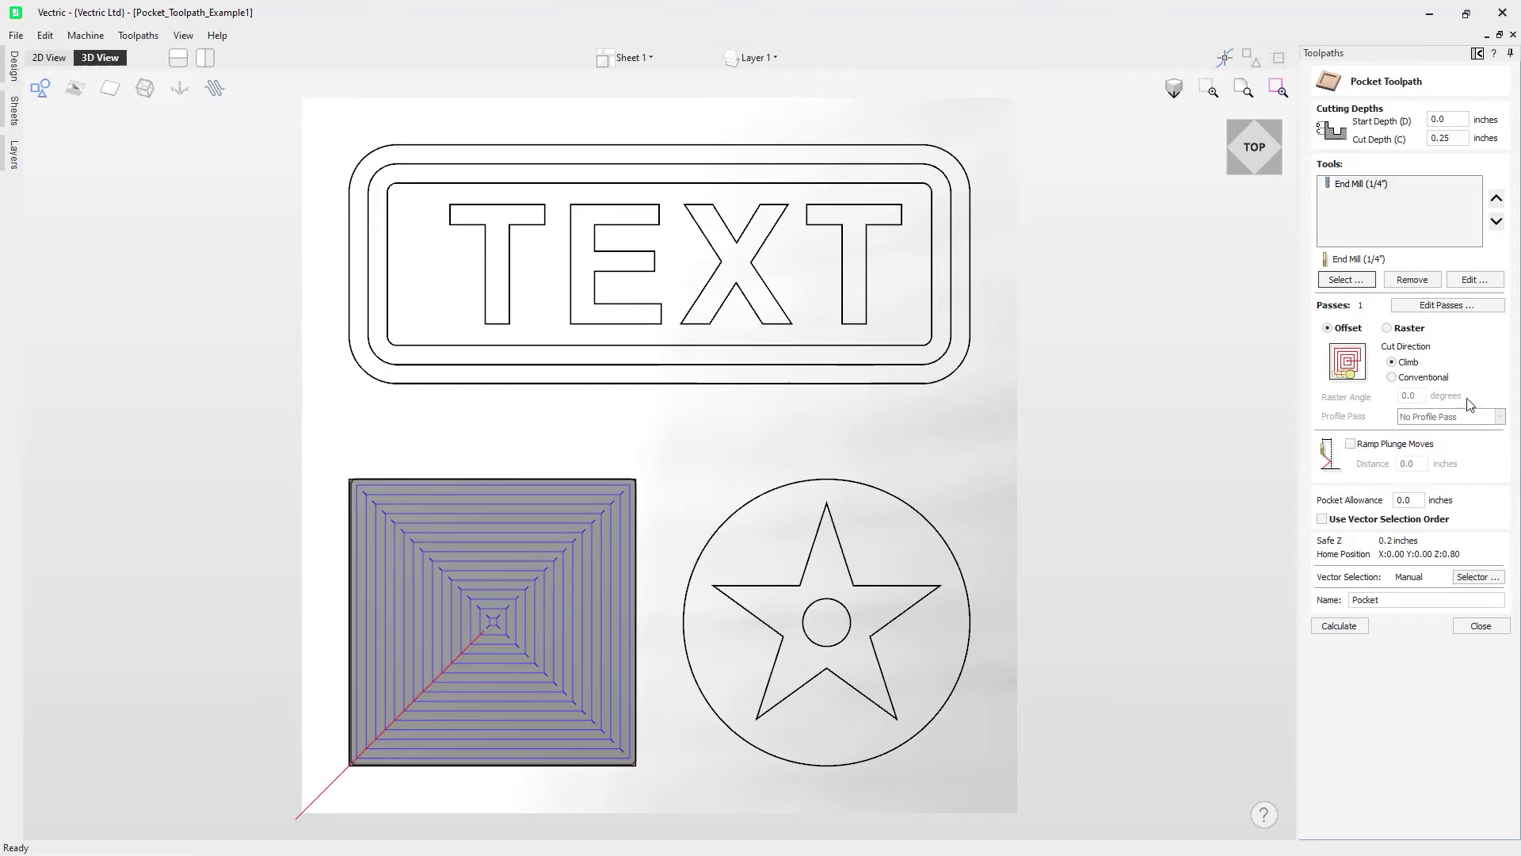
Switch the Pocket toolpath's clearing strategy to Raster with a 0.0 degree angle and recalculate it for the square vector
{"action": "left_click", "coordinate": [1389, 329]}
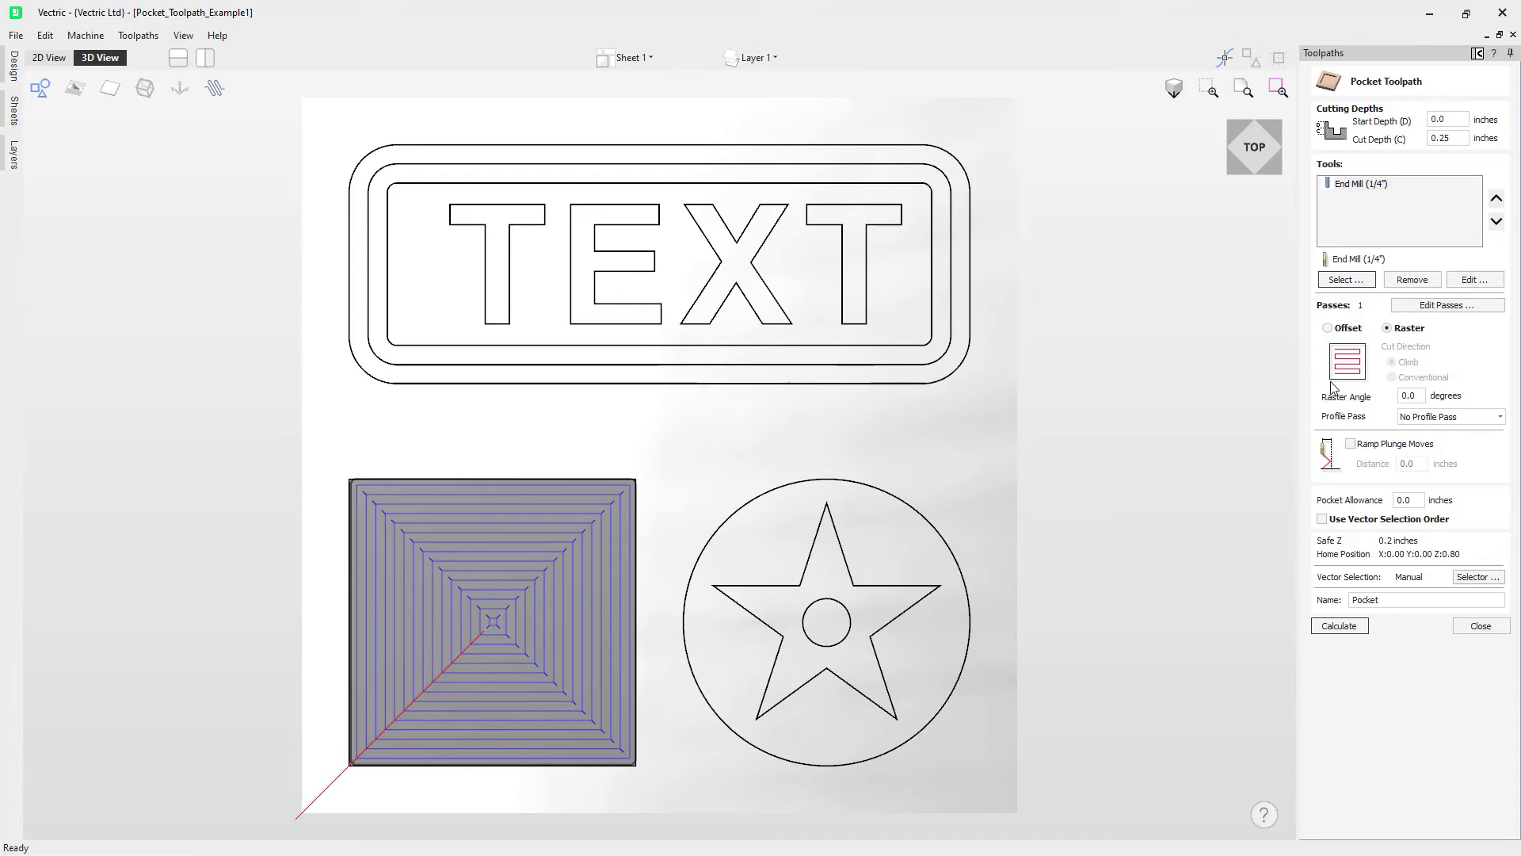
{"action": "left_click", "coordinate": [1405, 396]}
{"action": "left_click", "coordinate": [1518, 344]}
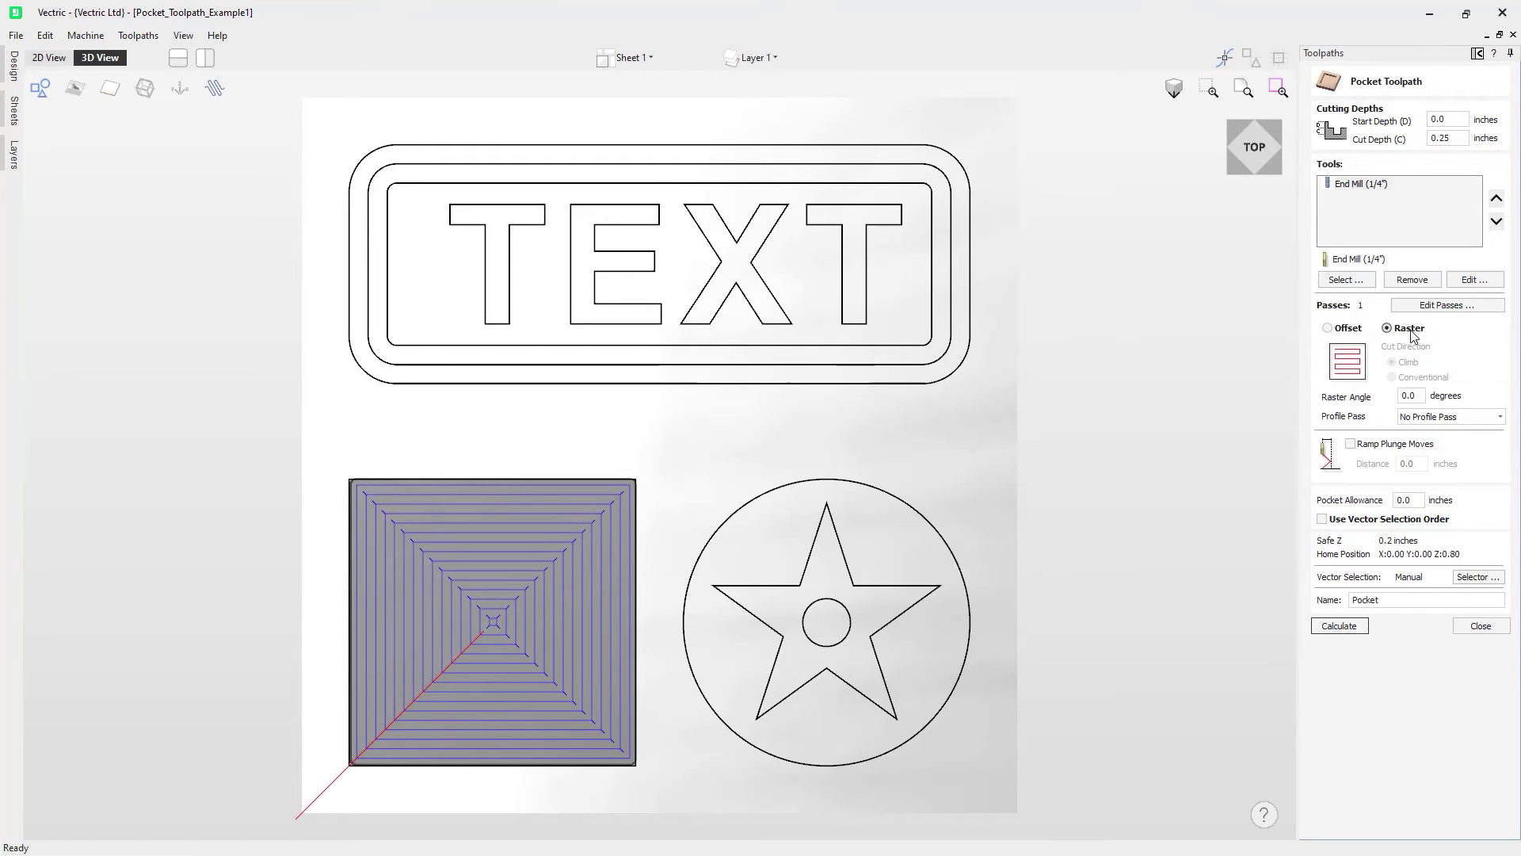
{"action": "left_click", "coordinate": [616, 487]}
{"action": "left_click", "coordinate": [1343, 629]}
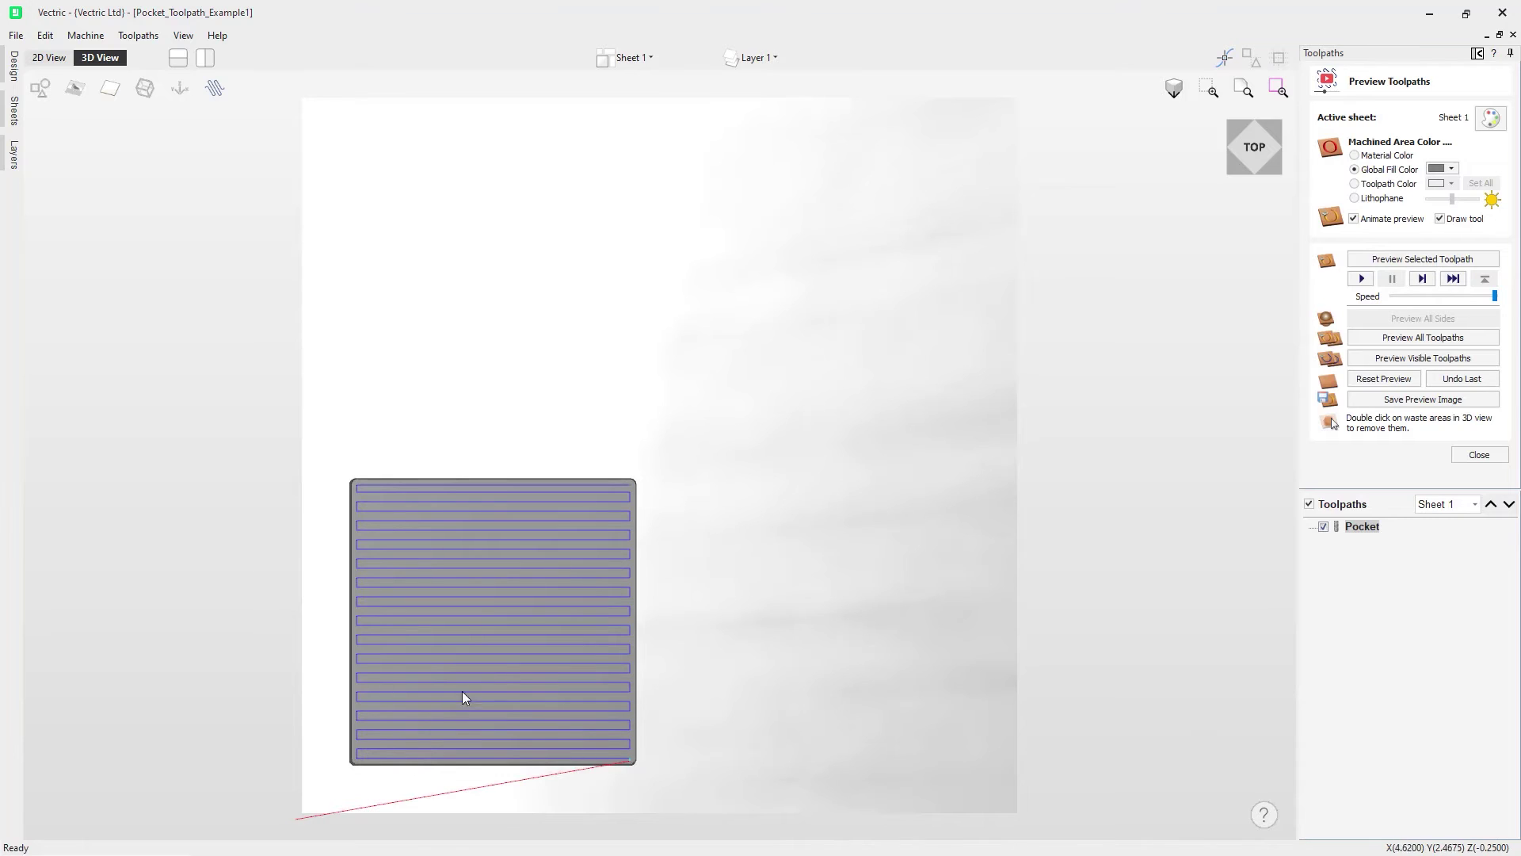
Simulate the raster pocket from uncut material, then undo the preview and replay it at a slower speed to follow the tool
{"action": "left_click", "coordinate": [1403, 378]}
{"action": "left_click", "coordinate": [1446, 261]}
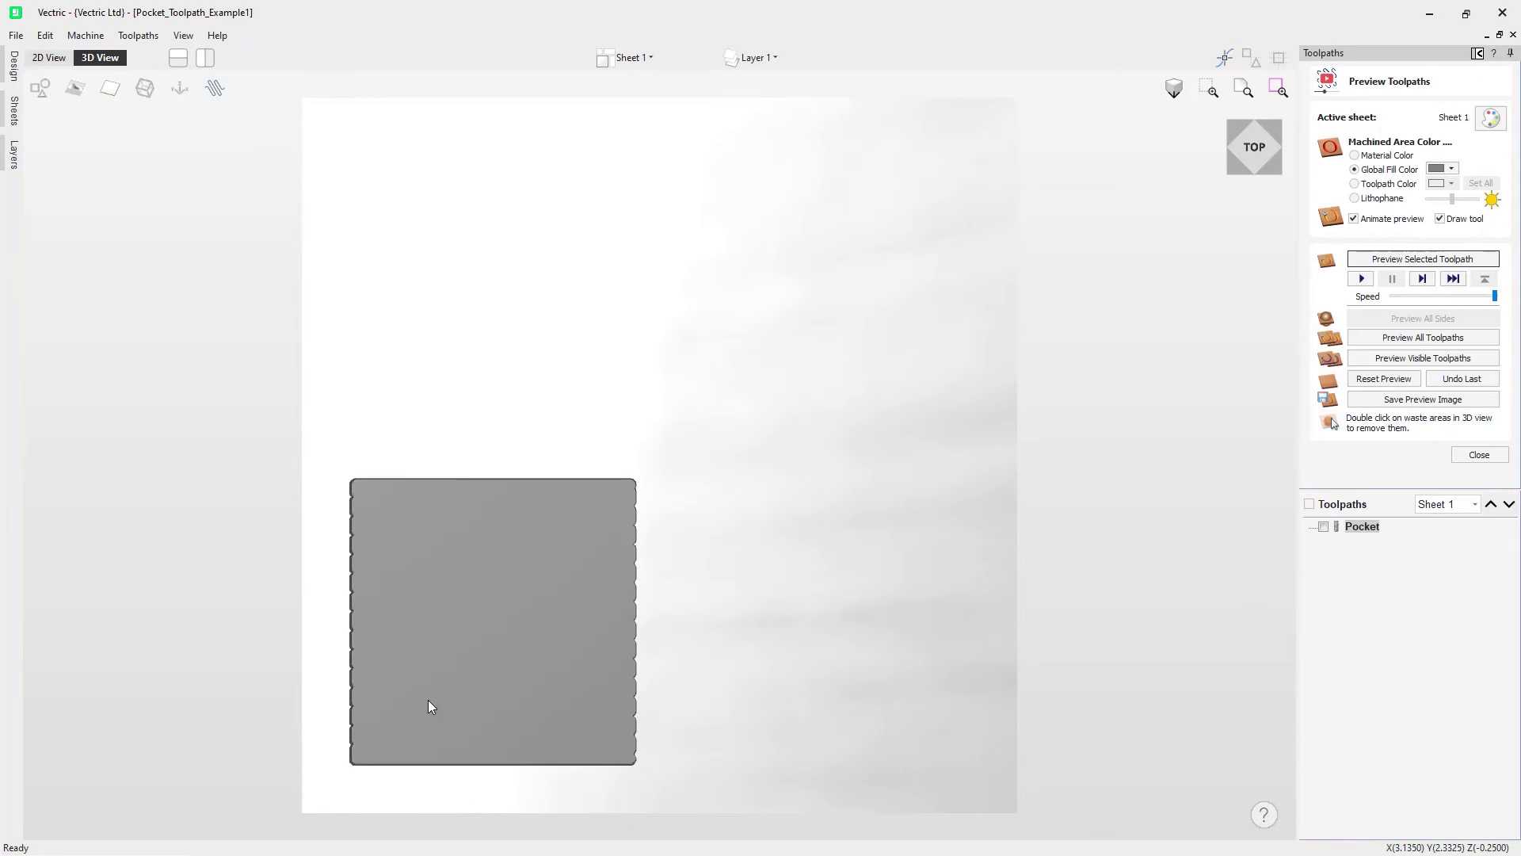
{"action": "left_click", "coordinate": [1462, 380]}
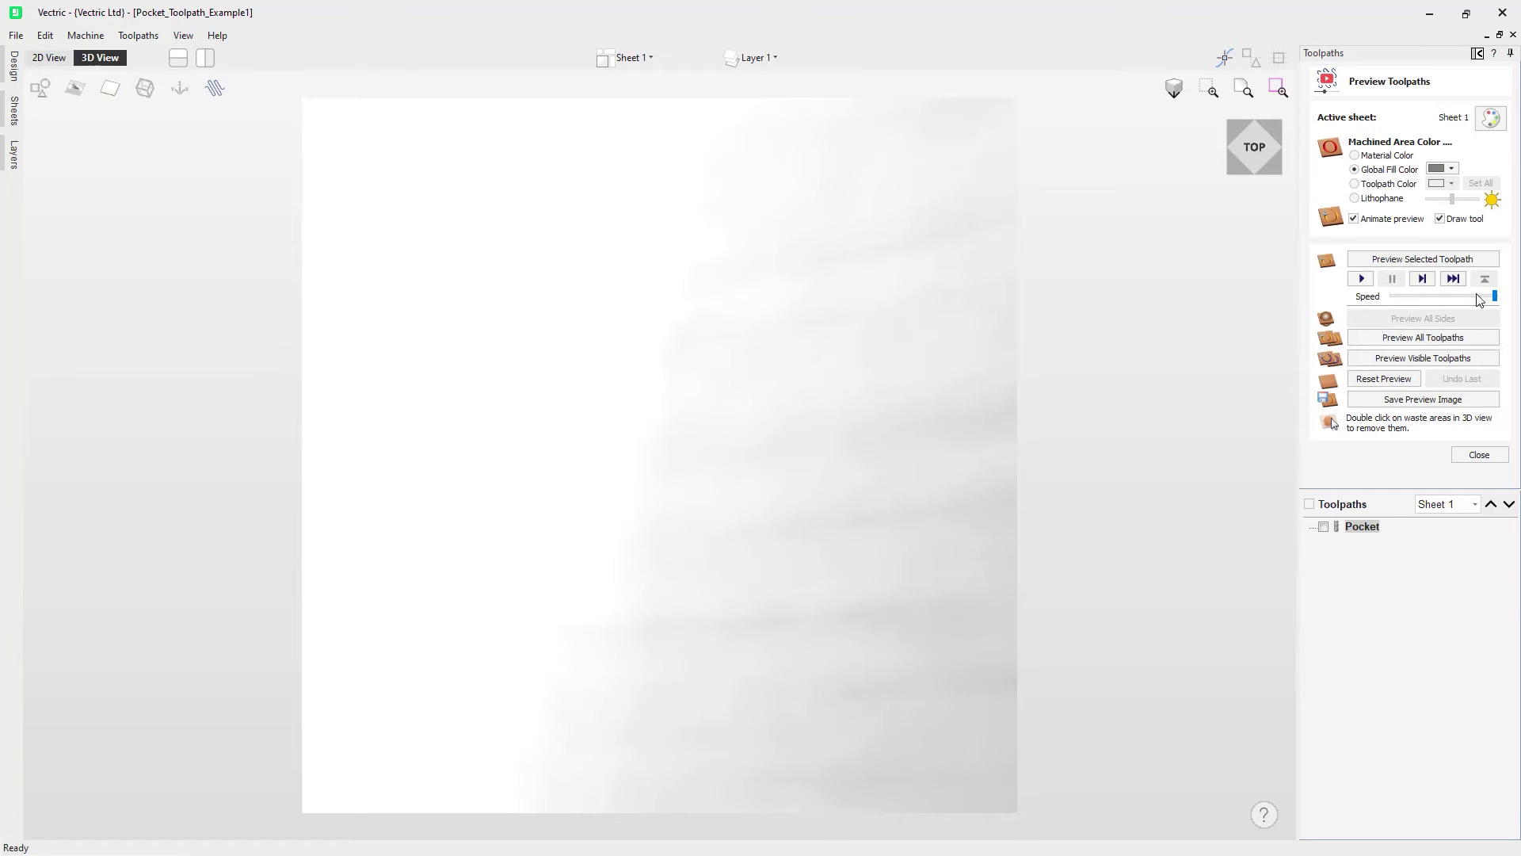
{"action": "left_click_drag", "start_coordinate": [1488, 296], "coordinate": [1442, 295]}
{"action": "left_click", "coordinate": [1394, 260]}
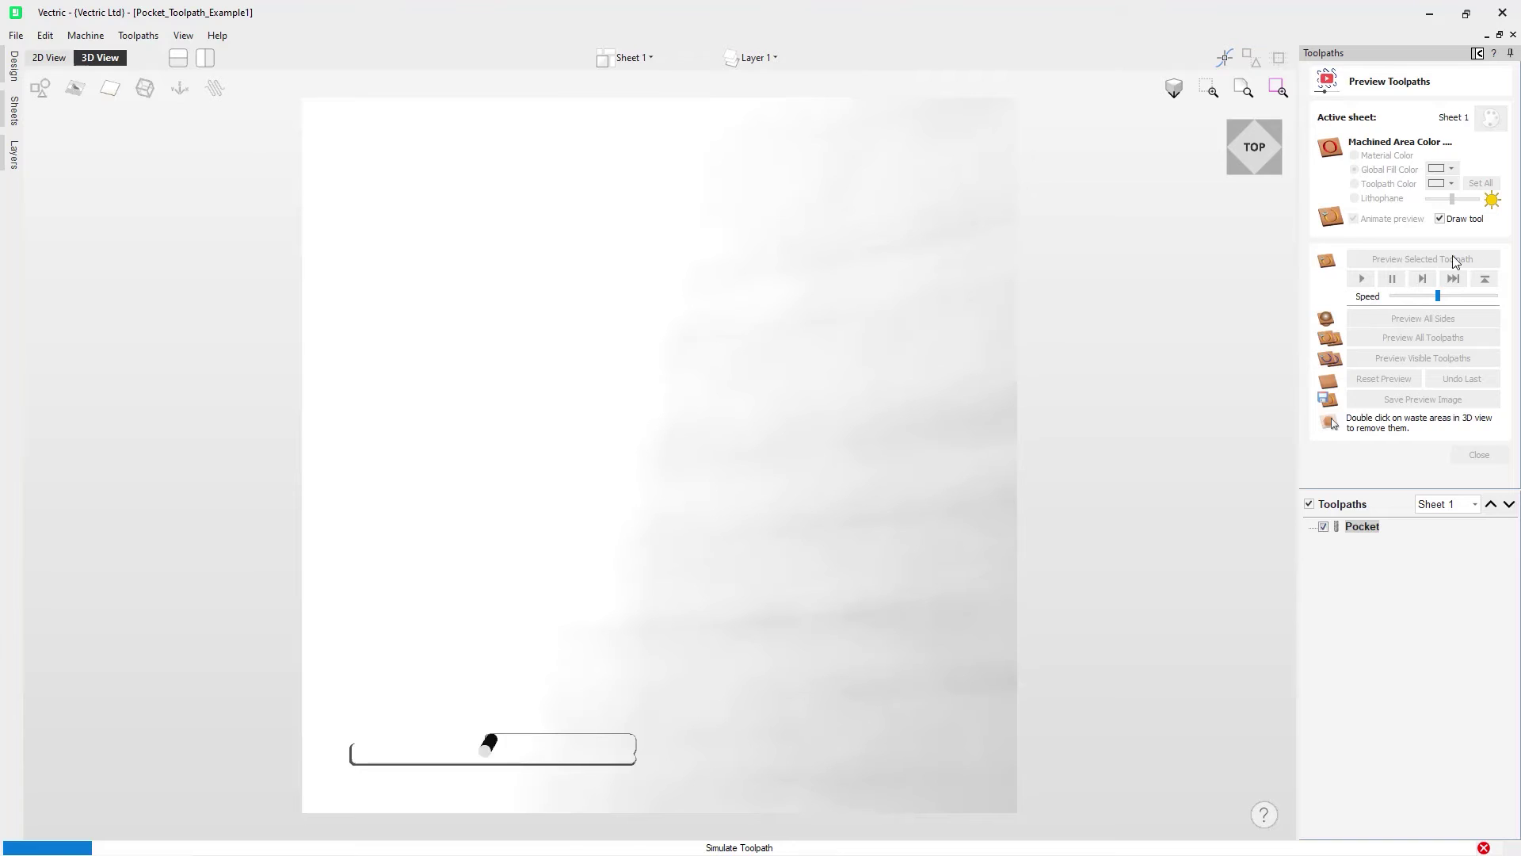
{"action": "left_click_drag", "start_coordinate": [1438, 296], "coordinate": [1510, 300]}
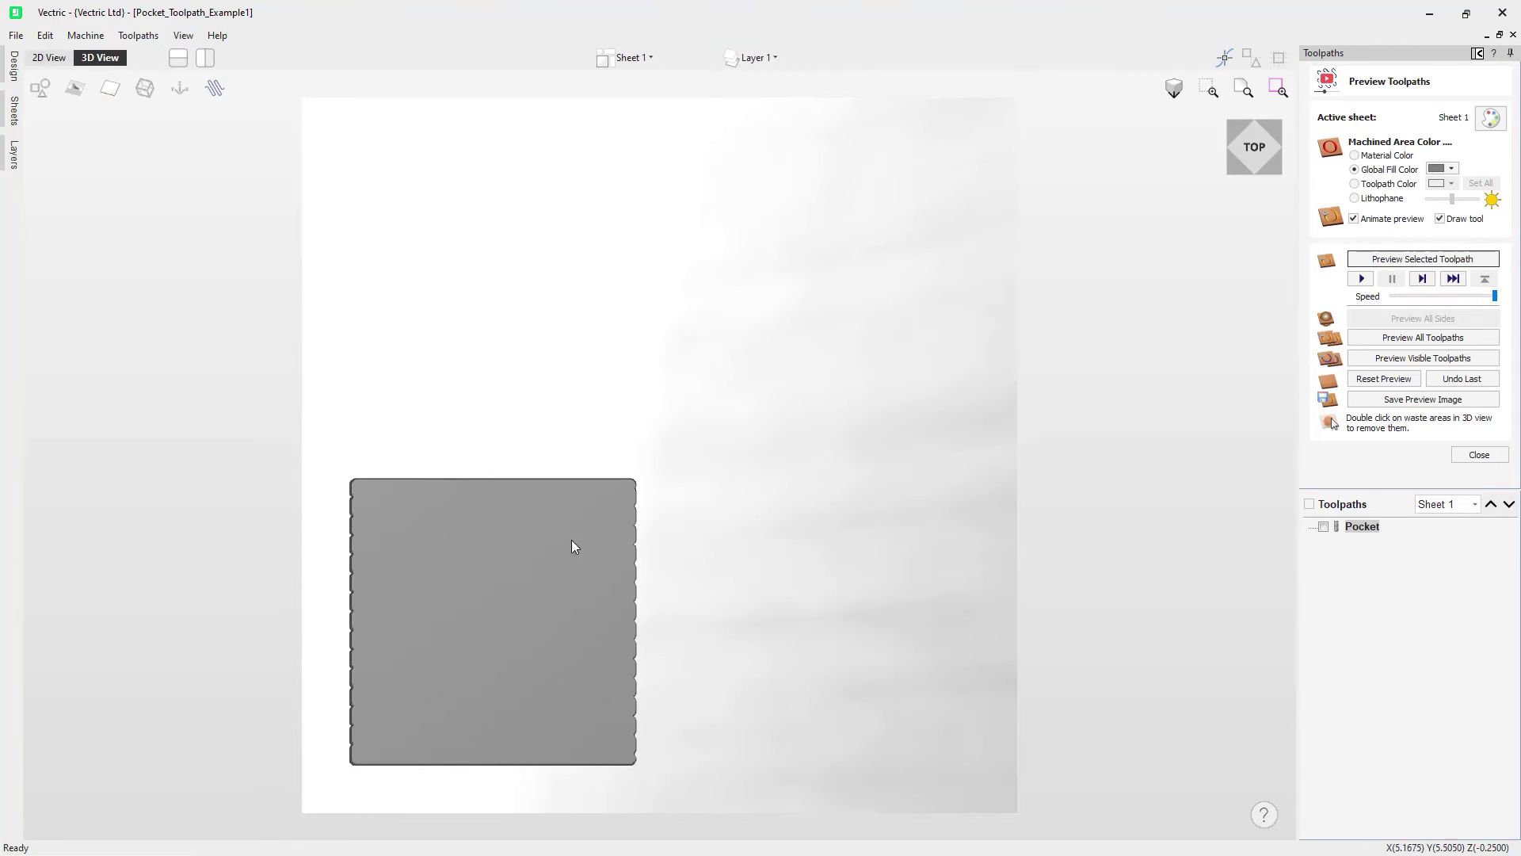
Reopen the Pocket toolpath, set its raster profile pass to Last, and recalculate it
{"action": "double_click", "coordinate": [1362, 528]}
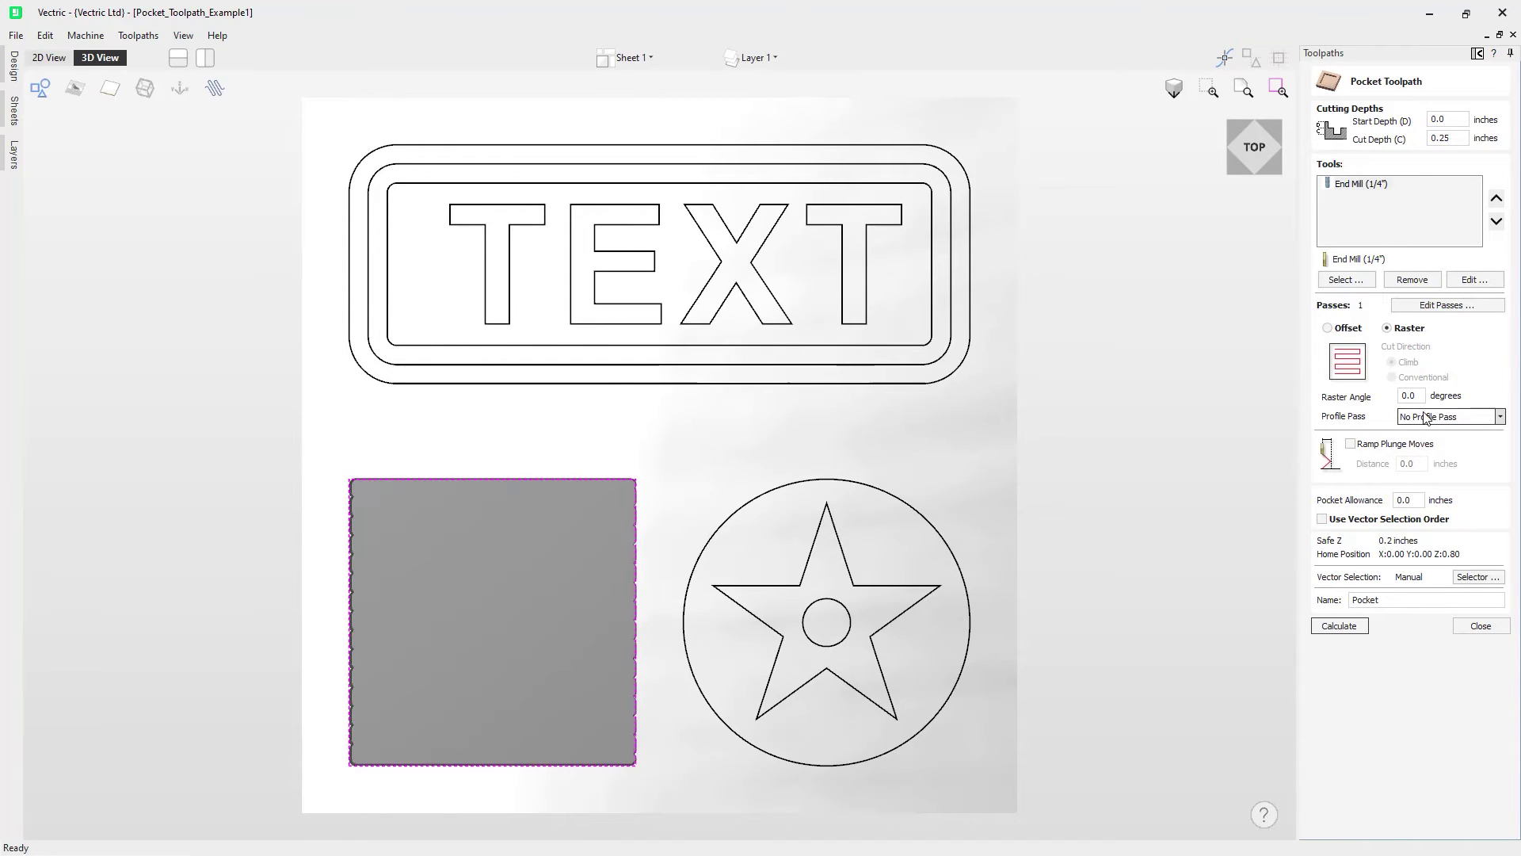
{"action": "left_click", "coordinate": [1498, 418]}
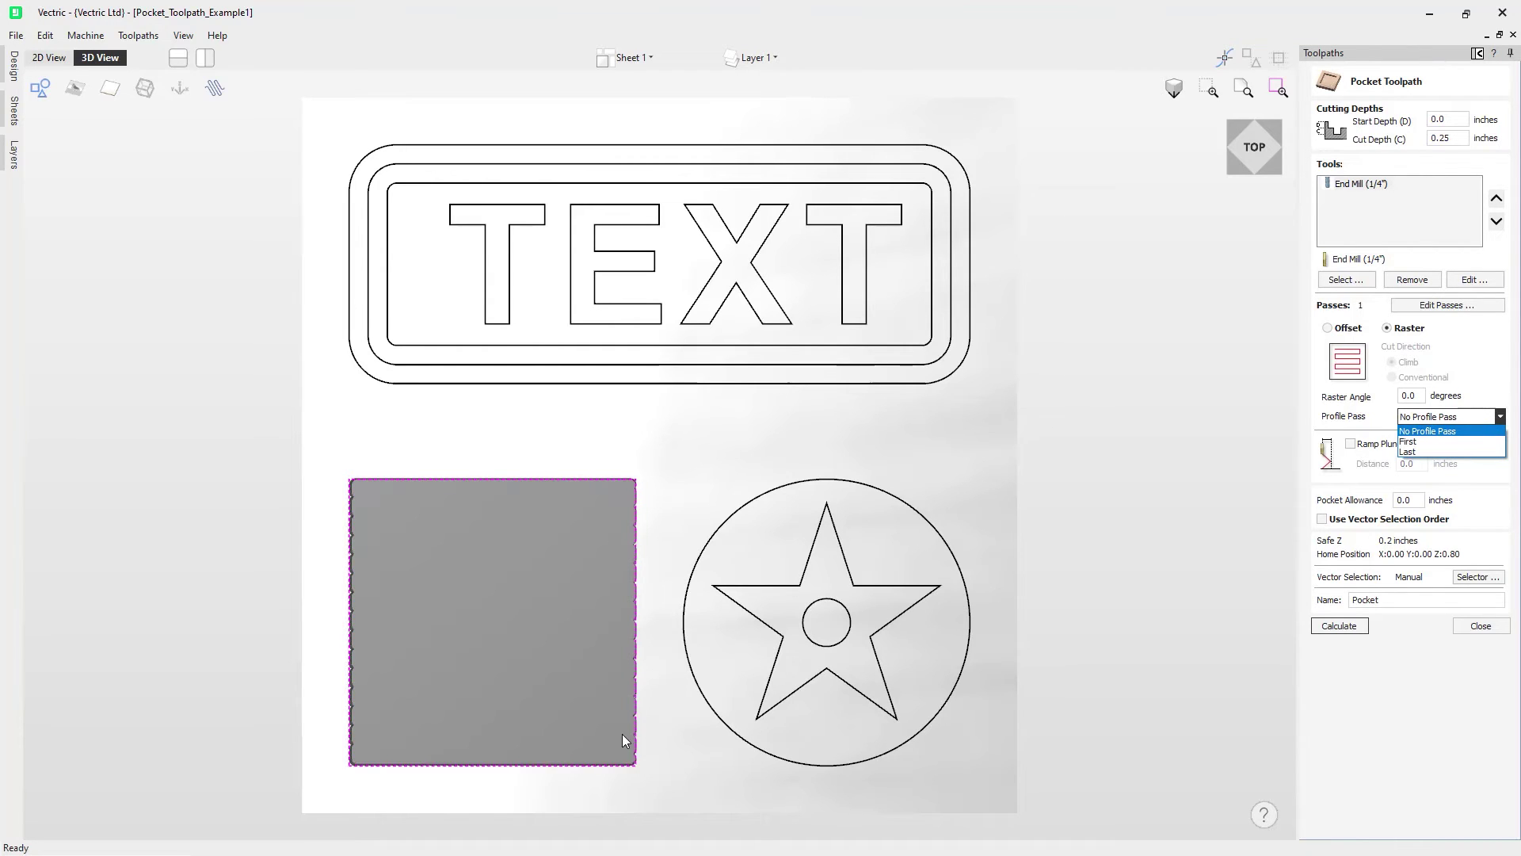
{"action": "left_click", "coordinate": [1425, 452]}
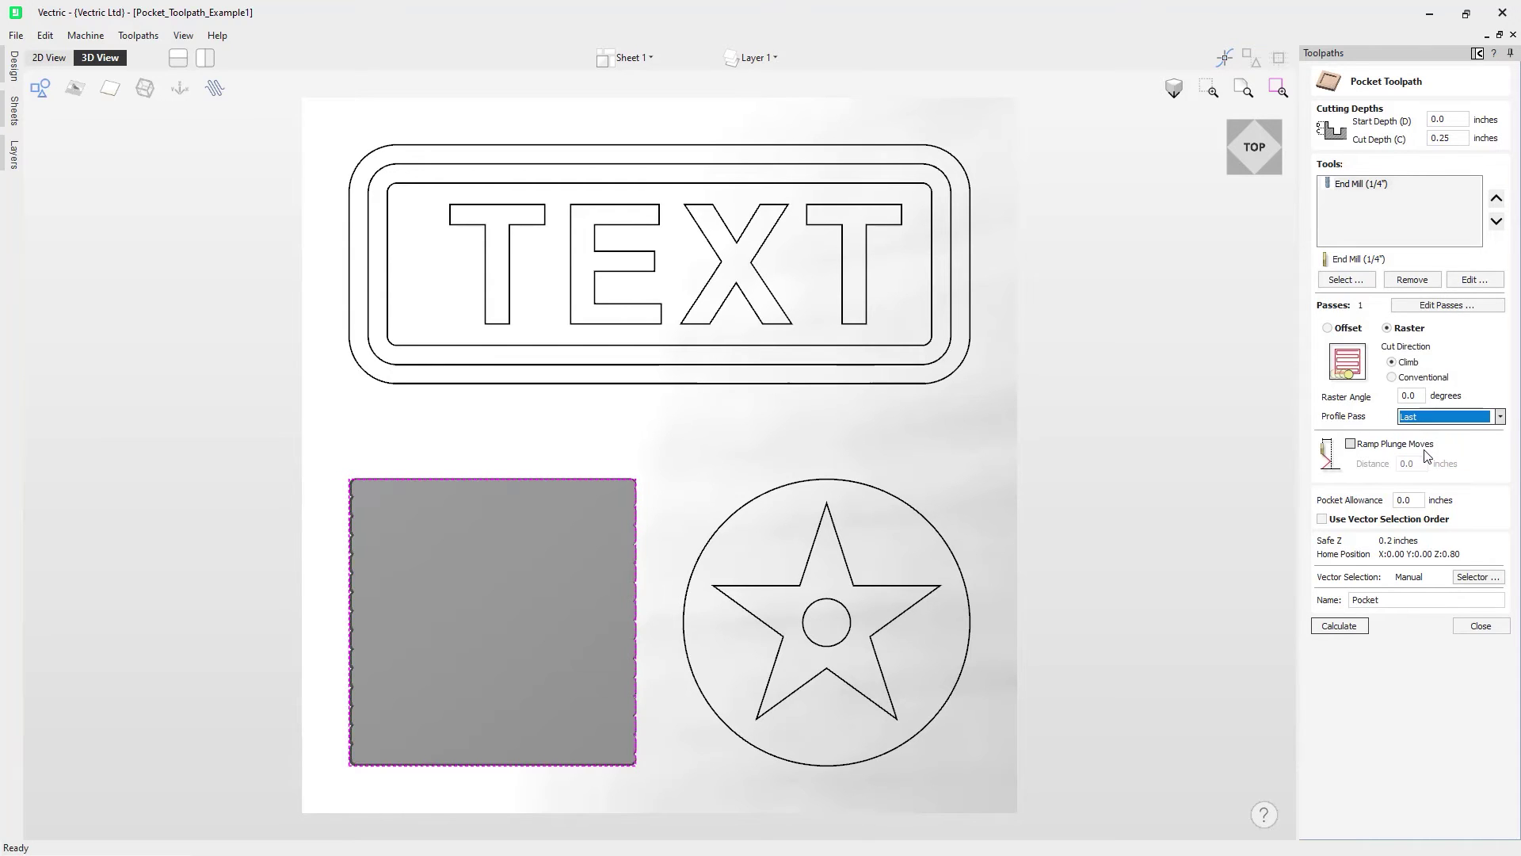
{"action": "left_click", "coordinate": [1339, 625]}
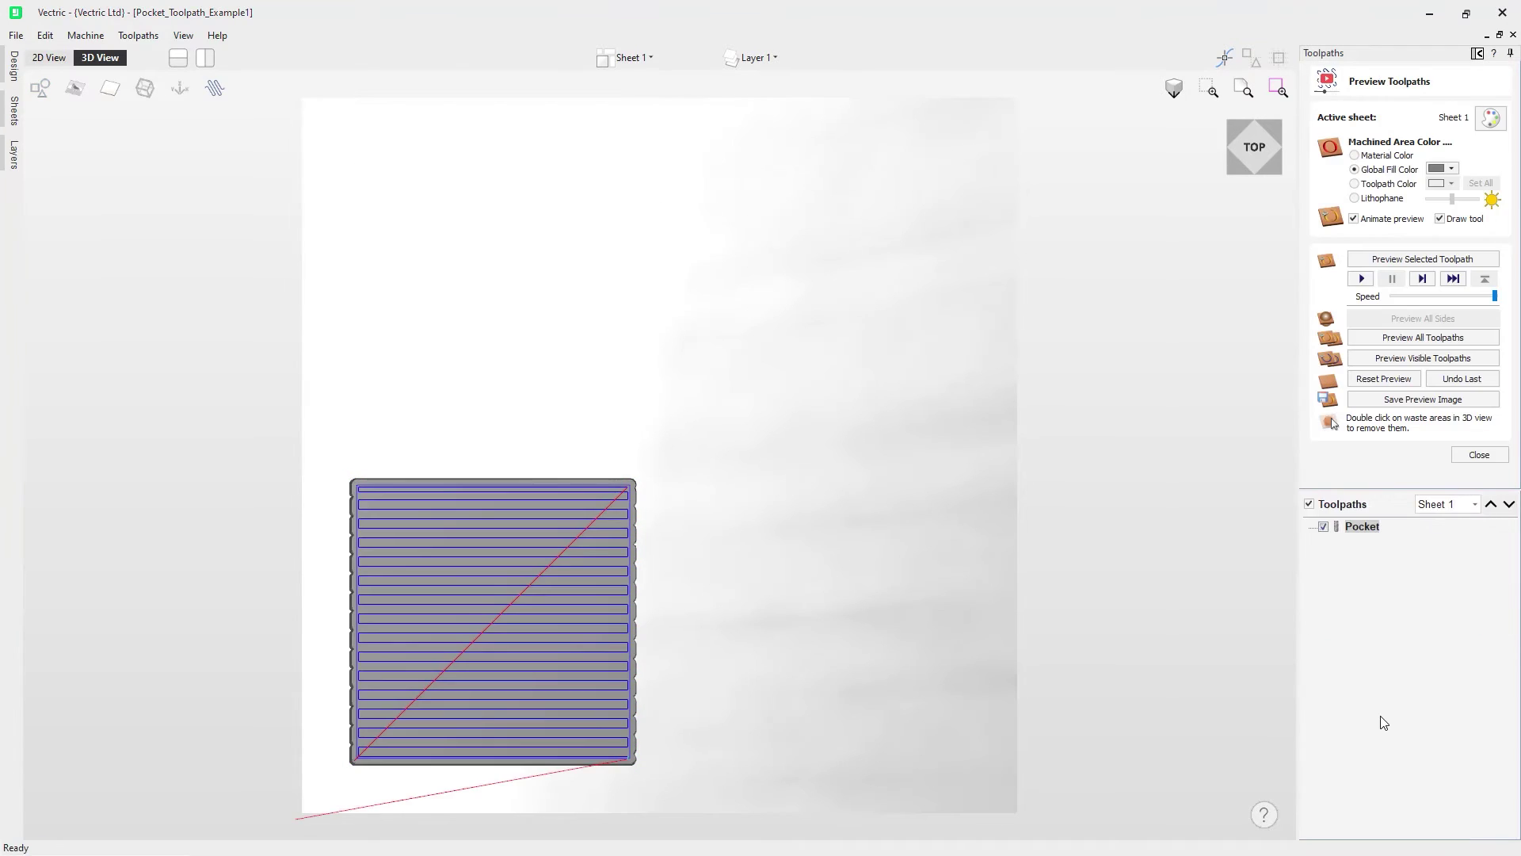
Reset the preview and simulate the raster pocket with its final profile pass at a slightly reduced speed
{"action": "left_click", "coordinate": [1384, 379]}
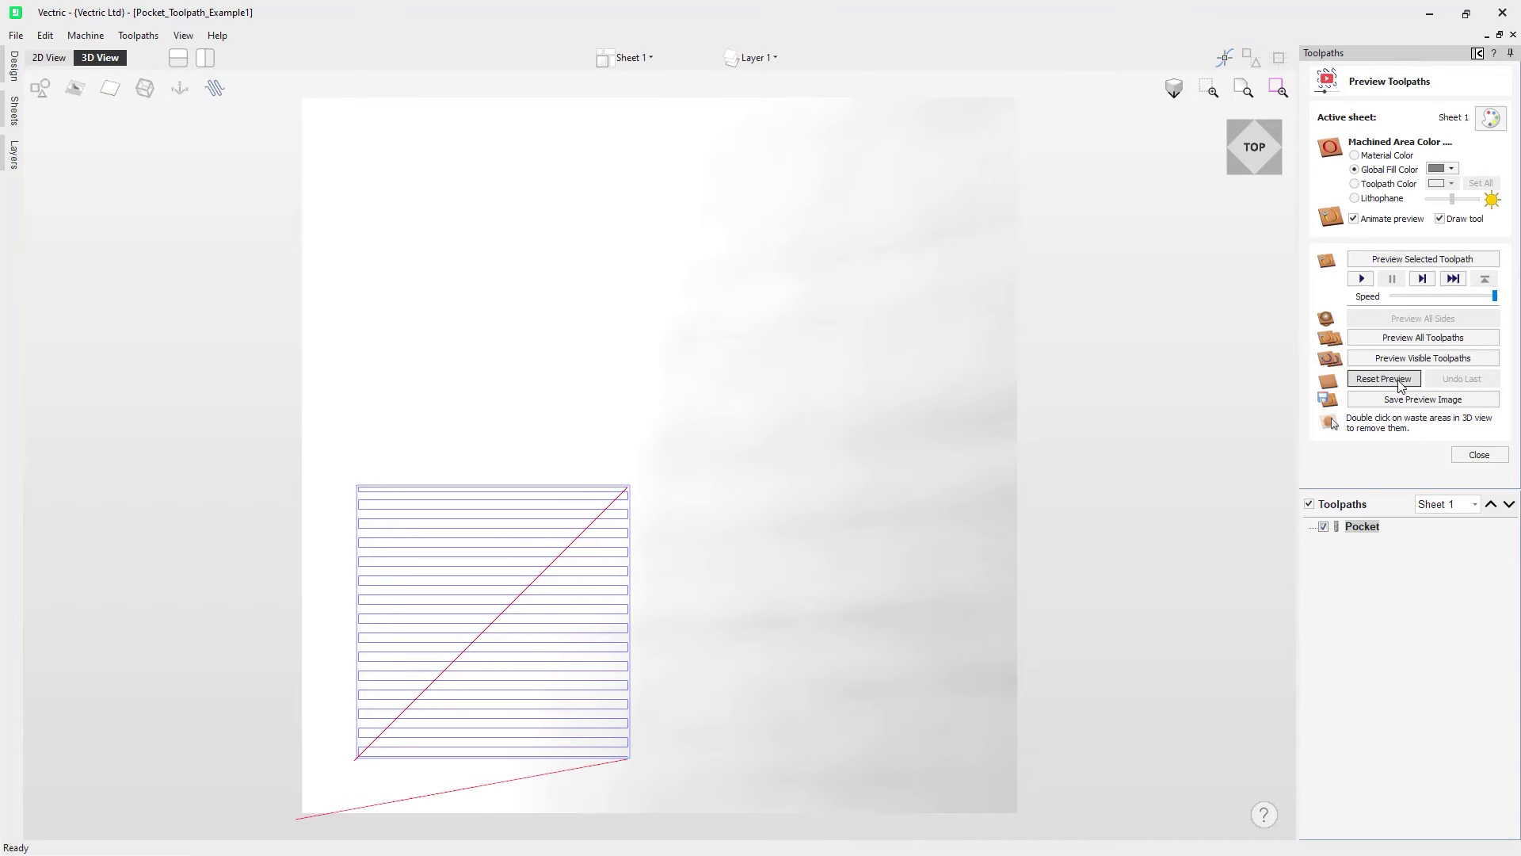
{"action": "left_click", "coordinate": [1472, 295]}
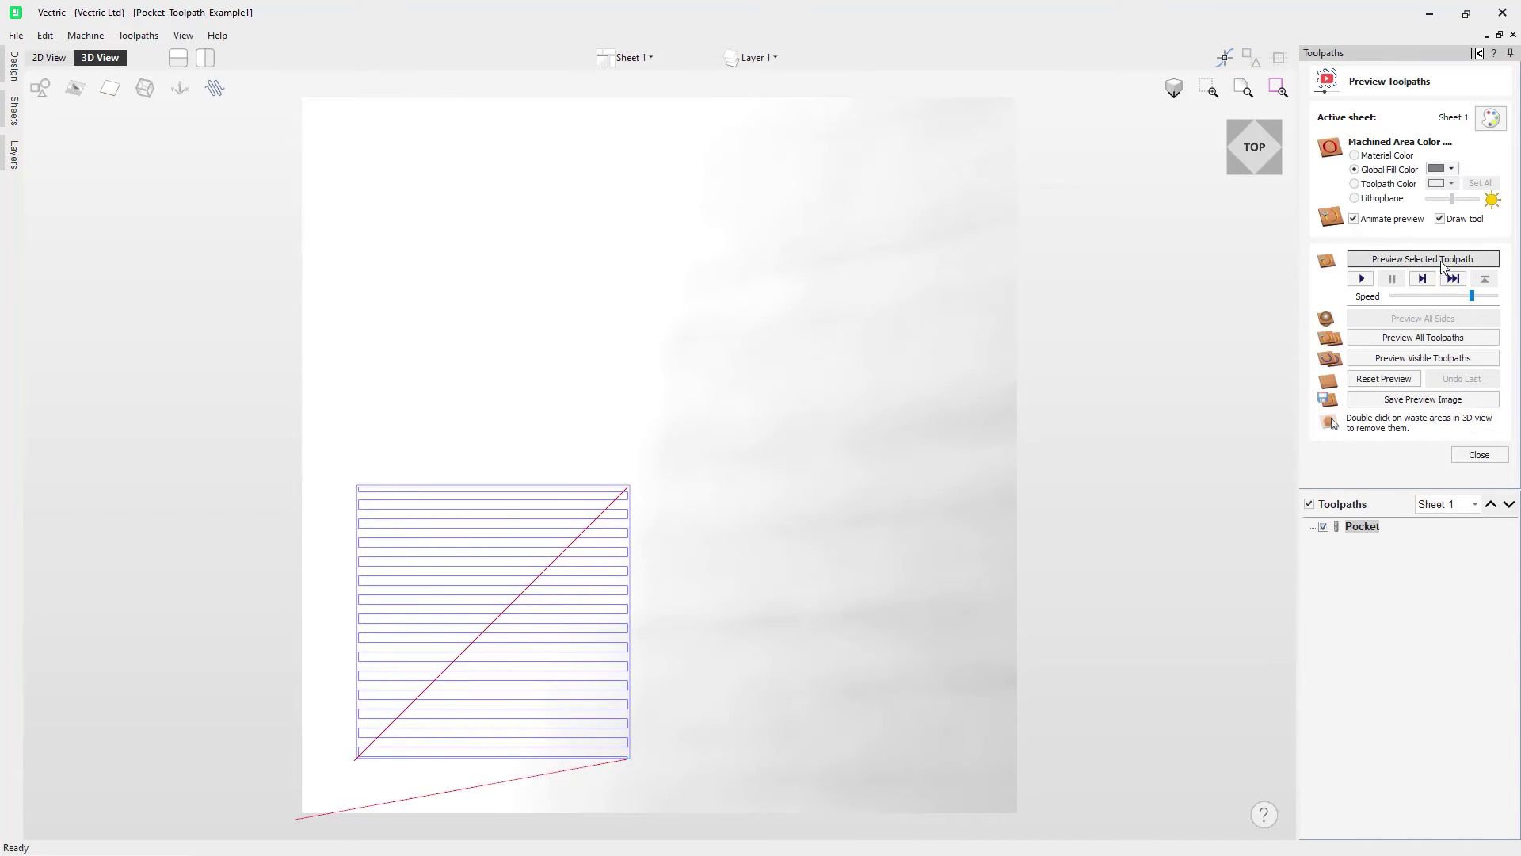
{"action": "left_click", "coordinate": [1423, 259]}
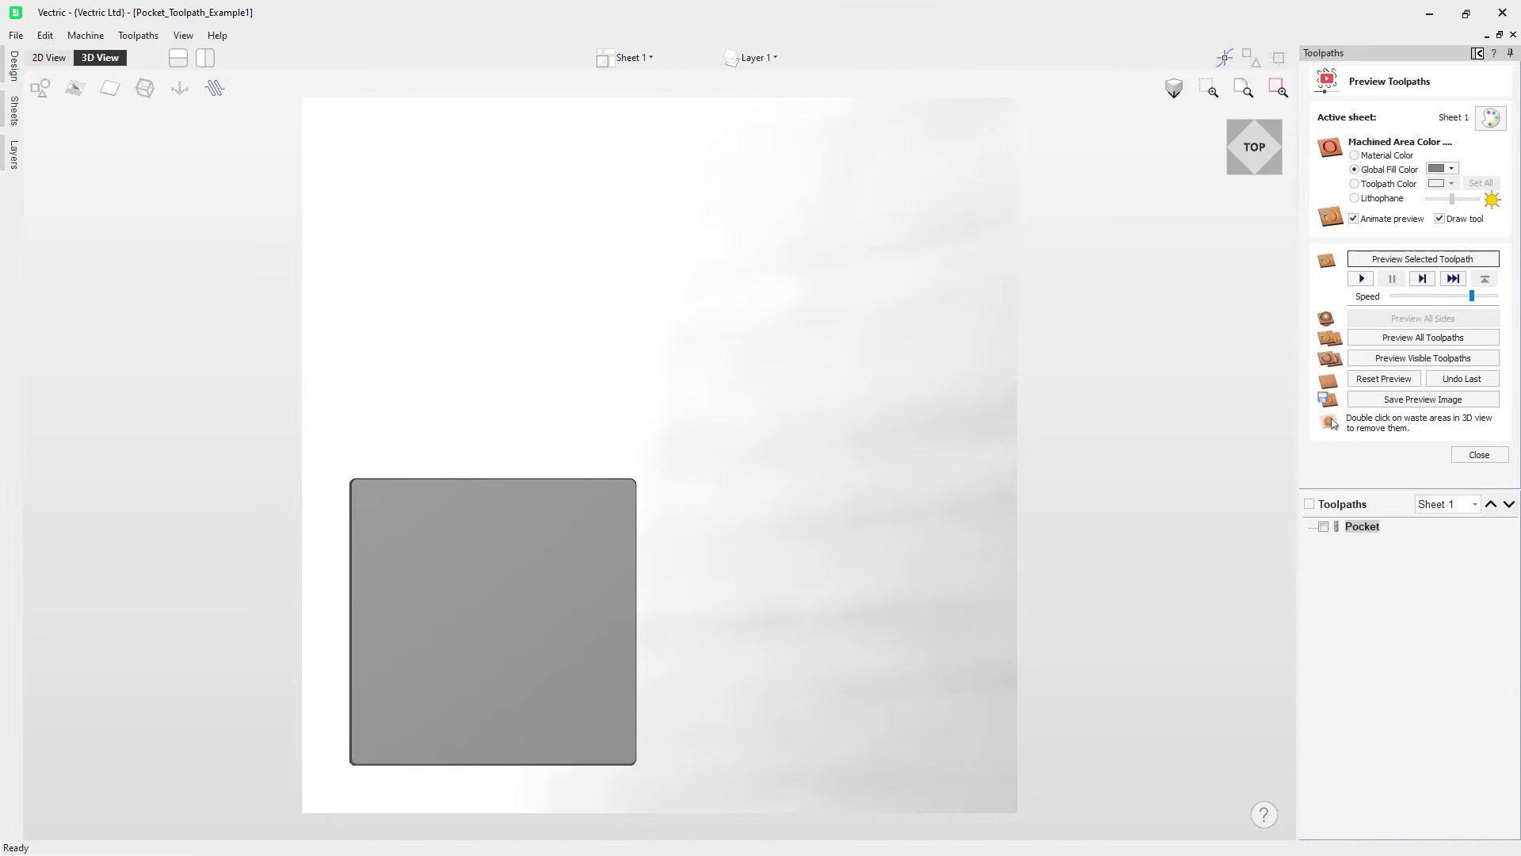
Reopen the Pocket toolpath, recalculate it with ramp plunge moves over a 1 inch distance, and inspect the ramps from the front
{"action": "double_click", "coordinate": [1358, 529]}
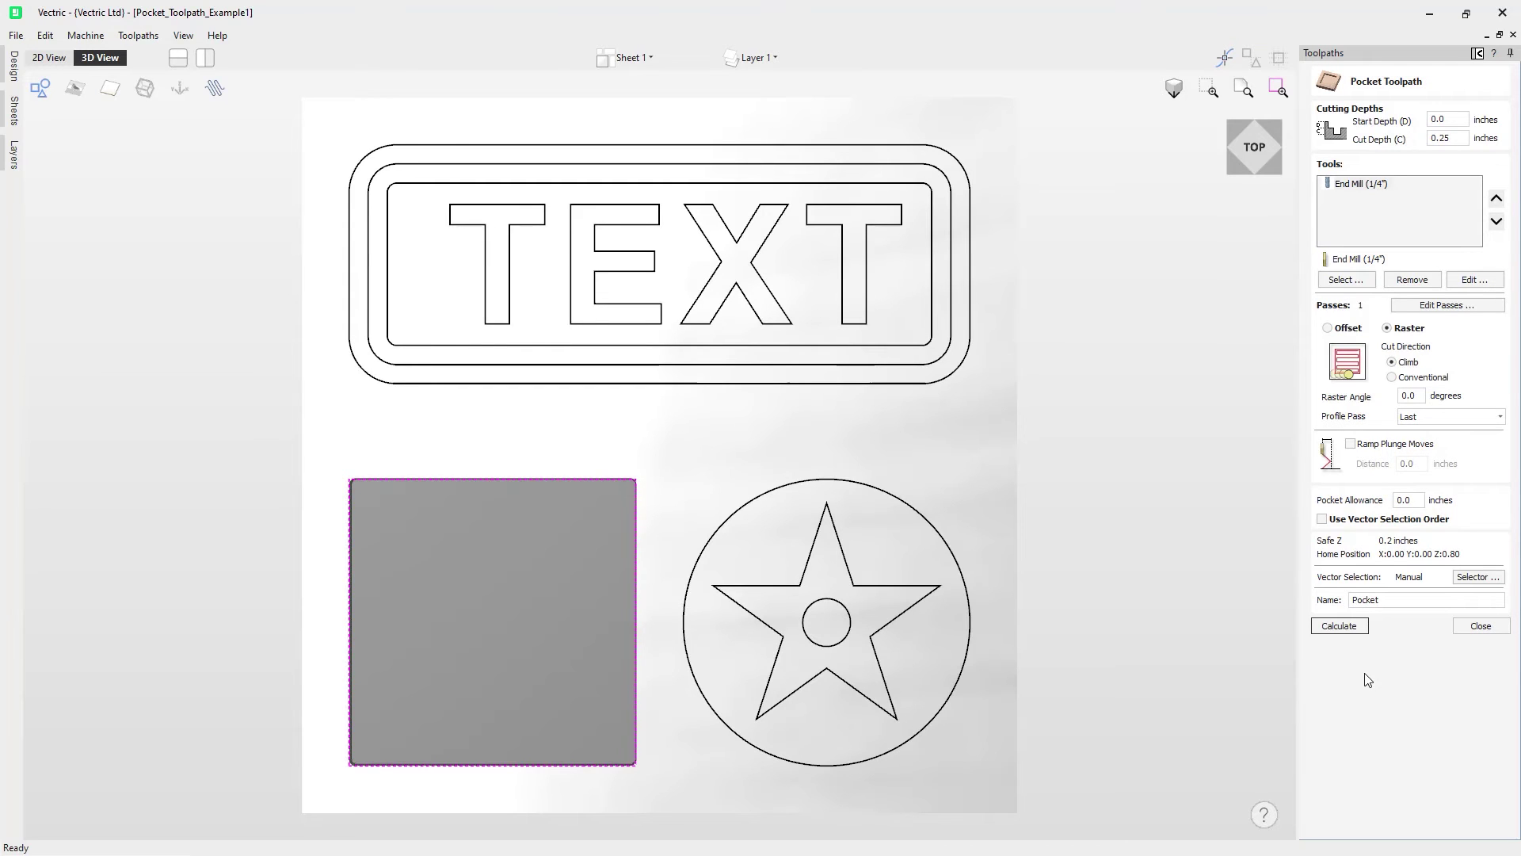
{"action": "left_click", "coordinate": [1383, 448]}
{"action": "double_click", "coordinate": [1408, 463]}
{"action": "type", "text": "1"}
{"action": "left_click", "coordinate": [1349, 627]}
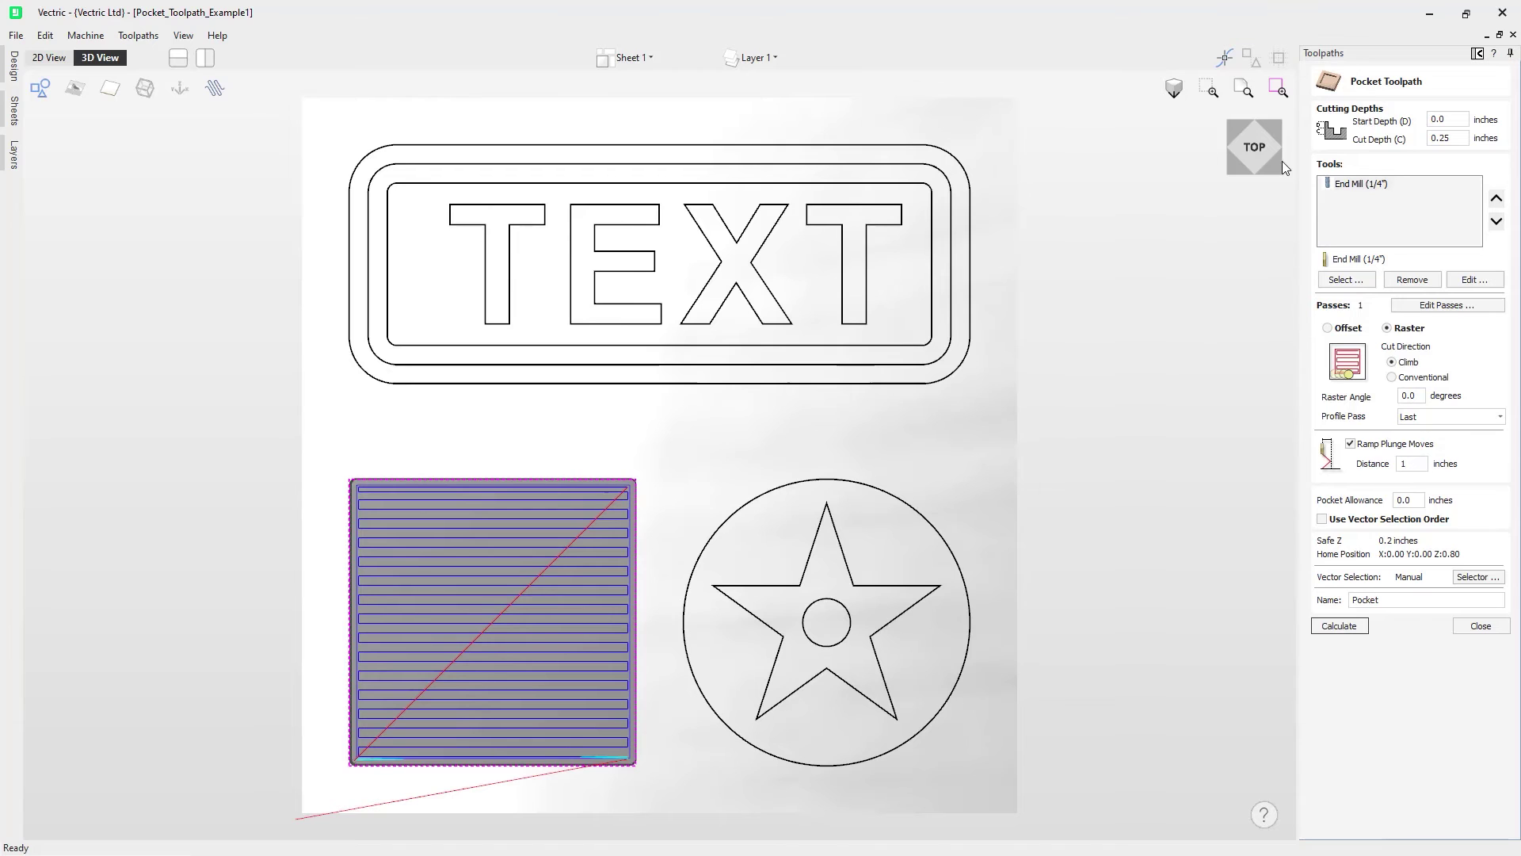
{"action": "left_click", "coordinate": [1251, 162]}
{"action": "left_click", "coordinate": [1250, 163]}
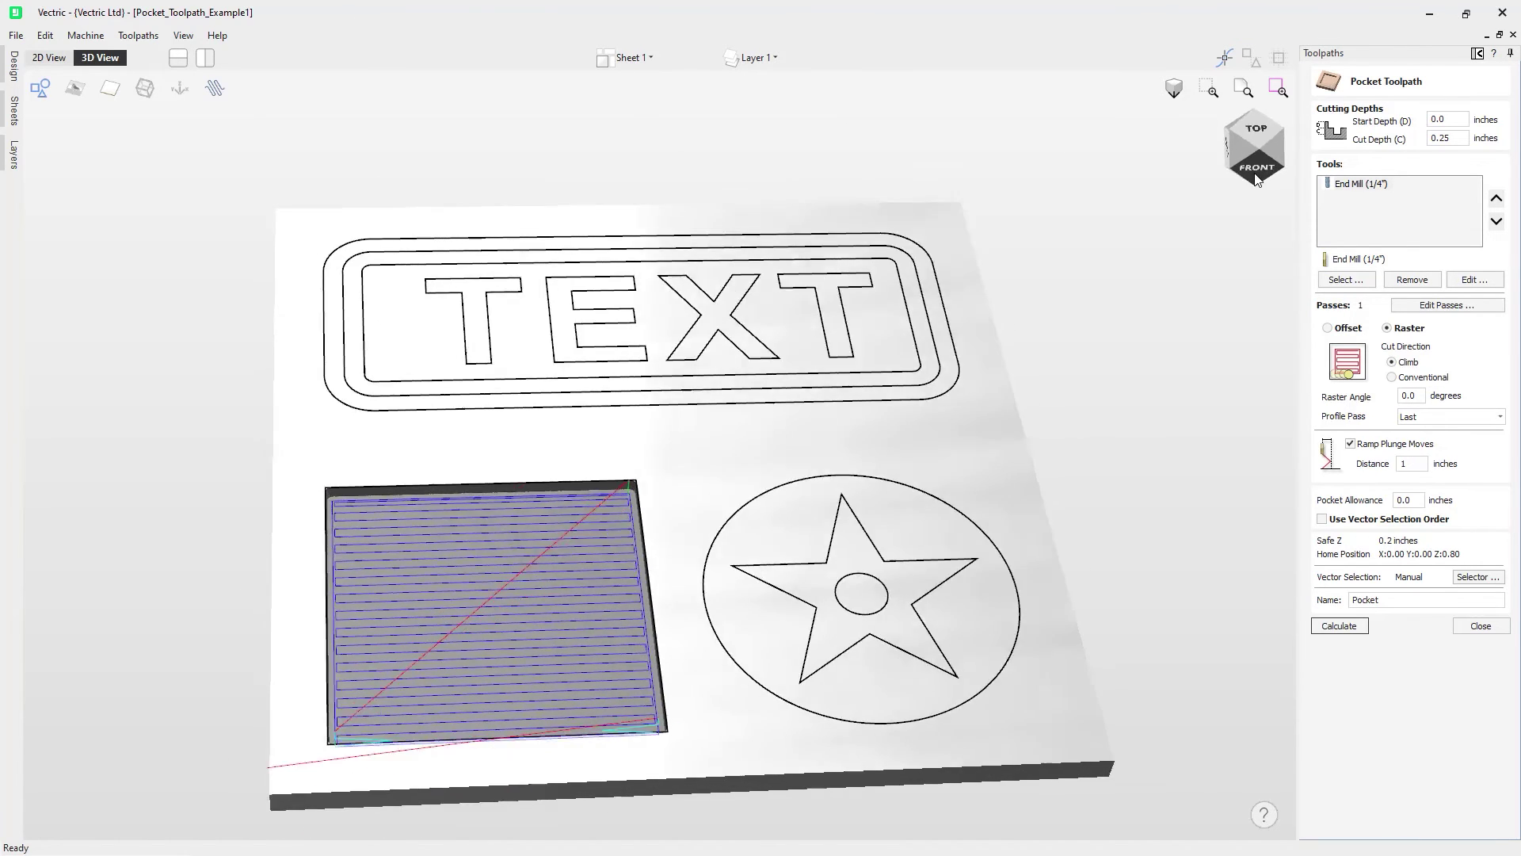
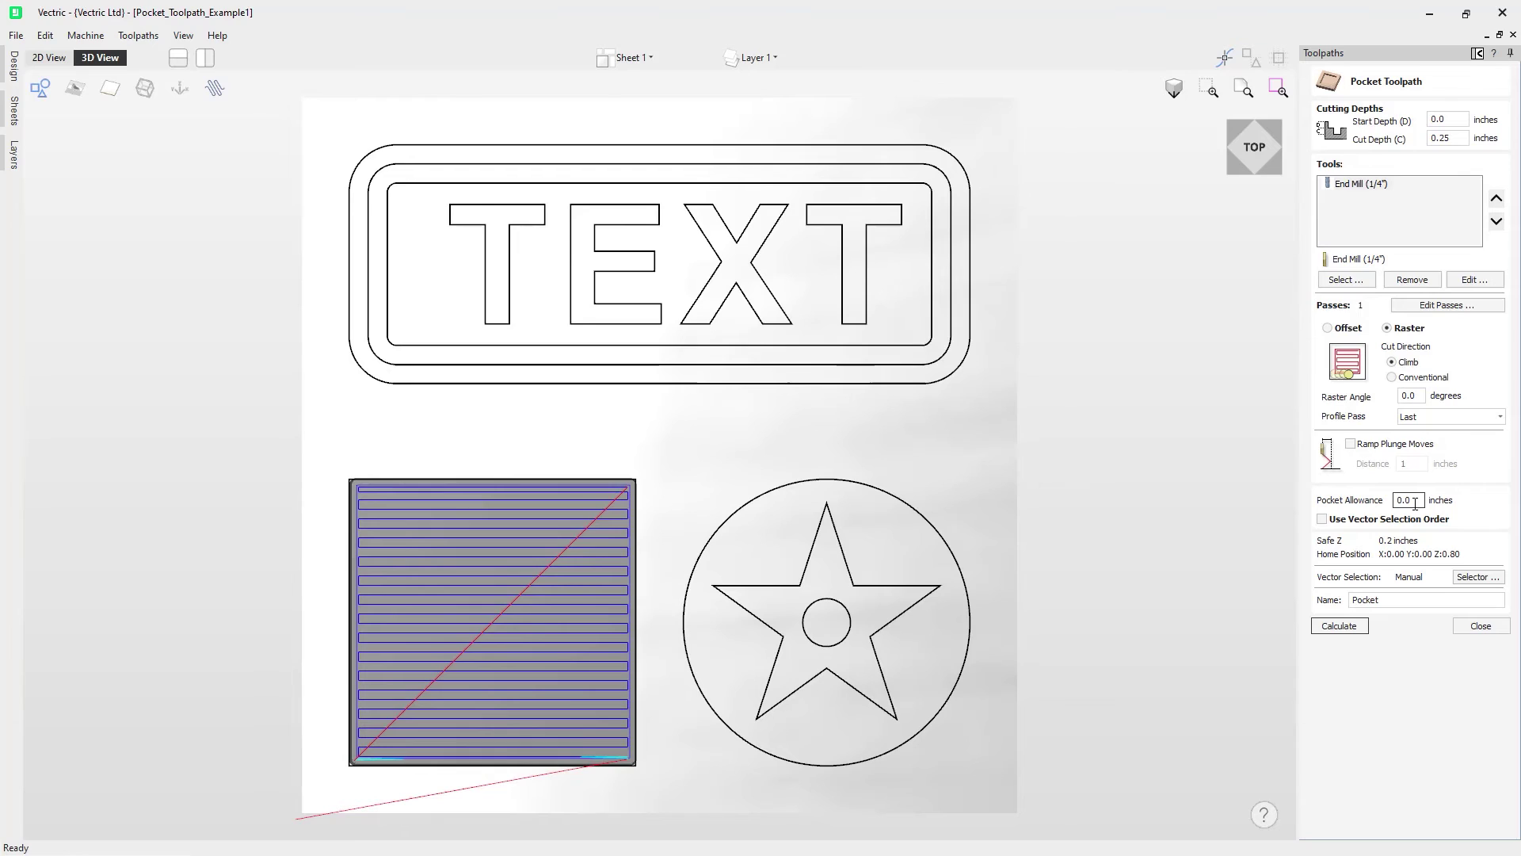
Recalculate the square's Pocket toolpath with a pocket allowance of -0.1 inches and show the cut area as a solid fill in 2D
{"action": "left_click_drag", "start_coordinate": [1415, 502], "coordinate": [1386, 502]}
{"action": "type", "text": "-0."}
{"action": "left_click", "coordinate": [1346, 632]}
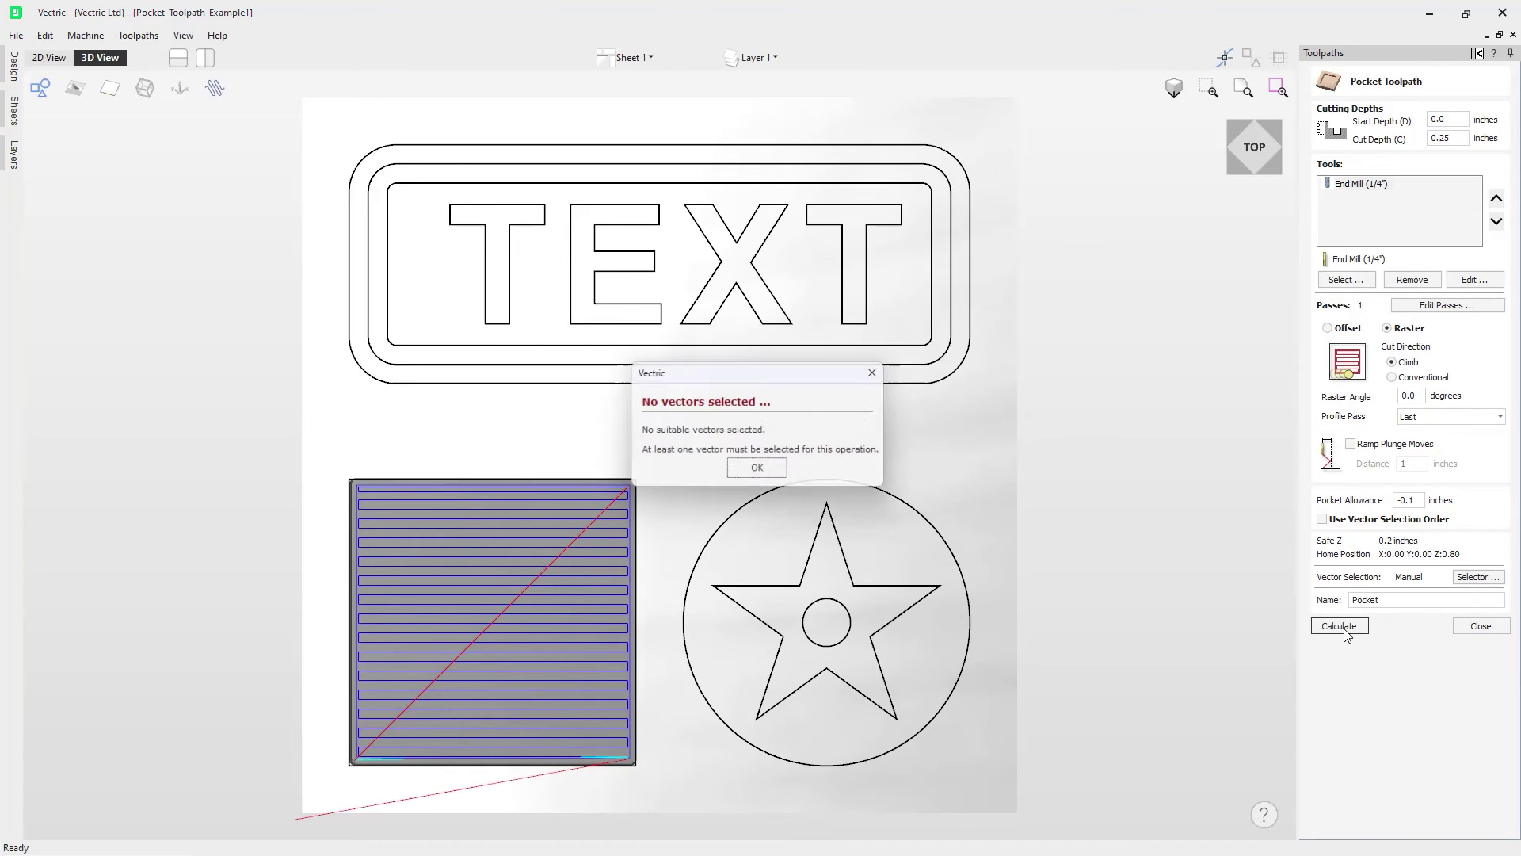
{"action": "left_click", "coordinate": [757, 472]}
{"action": "left_click", "coordinate": [635, 486]}
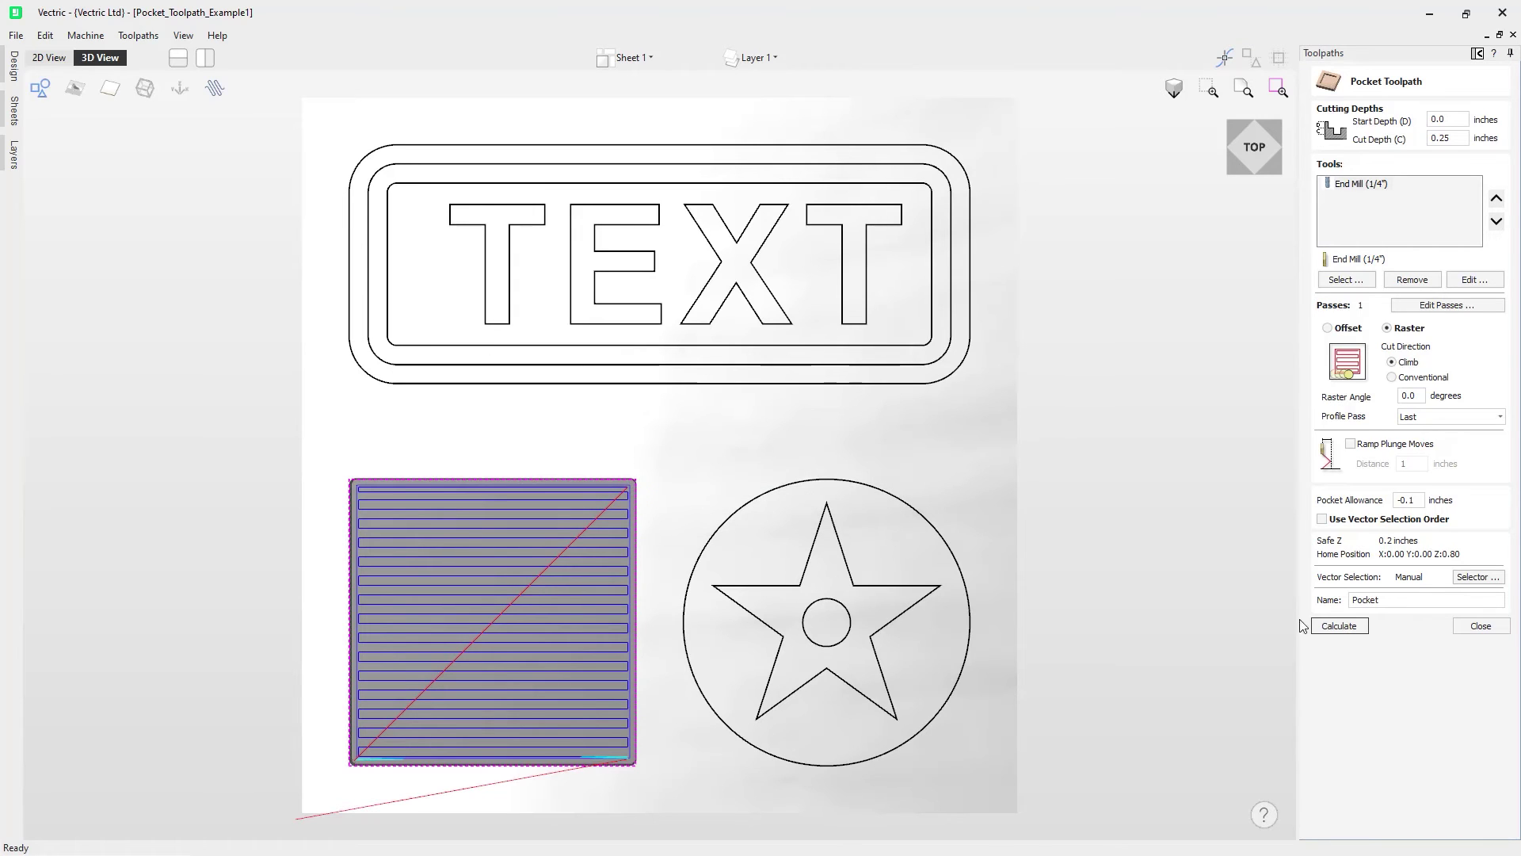
{"action": "left_click", "coordinate": [1338, 626]}
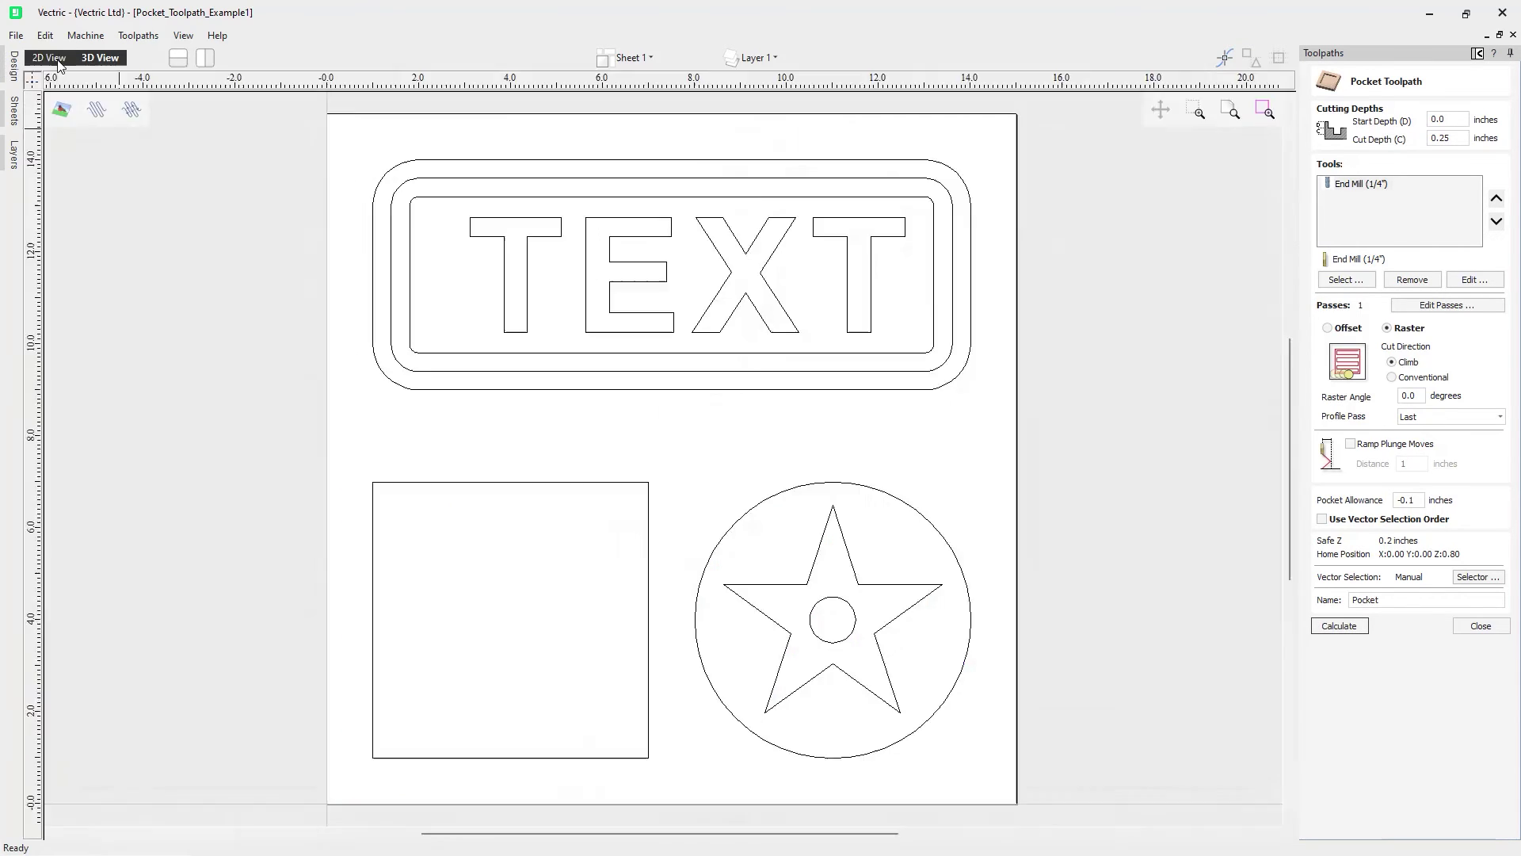
{"action": "left_click", "coordinate": [48, 57]}
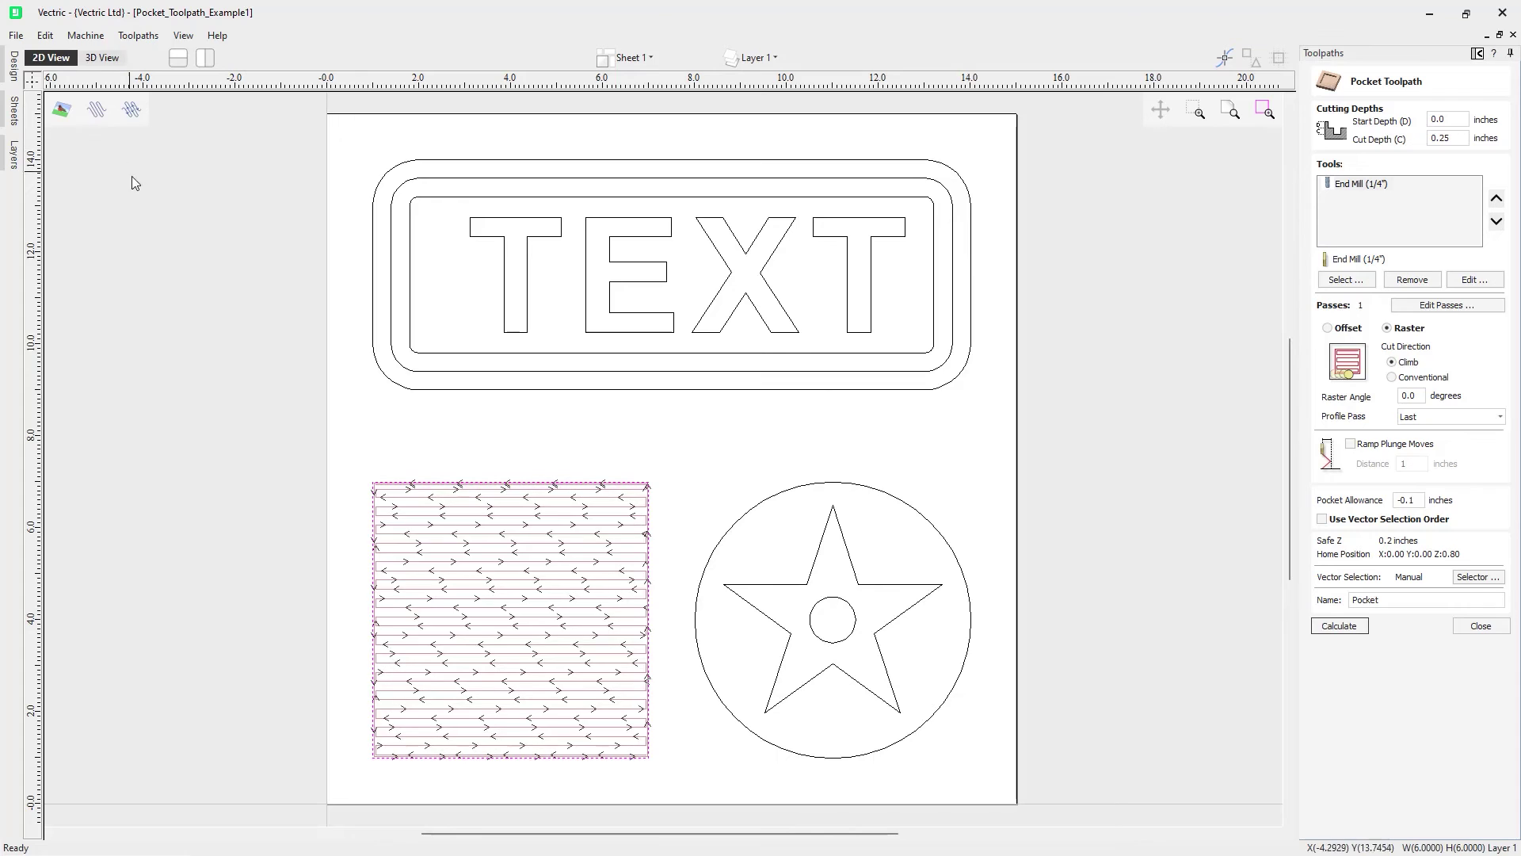
{"action": "left_click", "coordinate": [135, 116]}
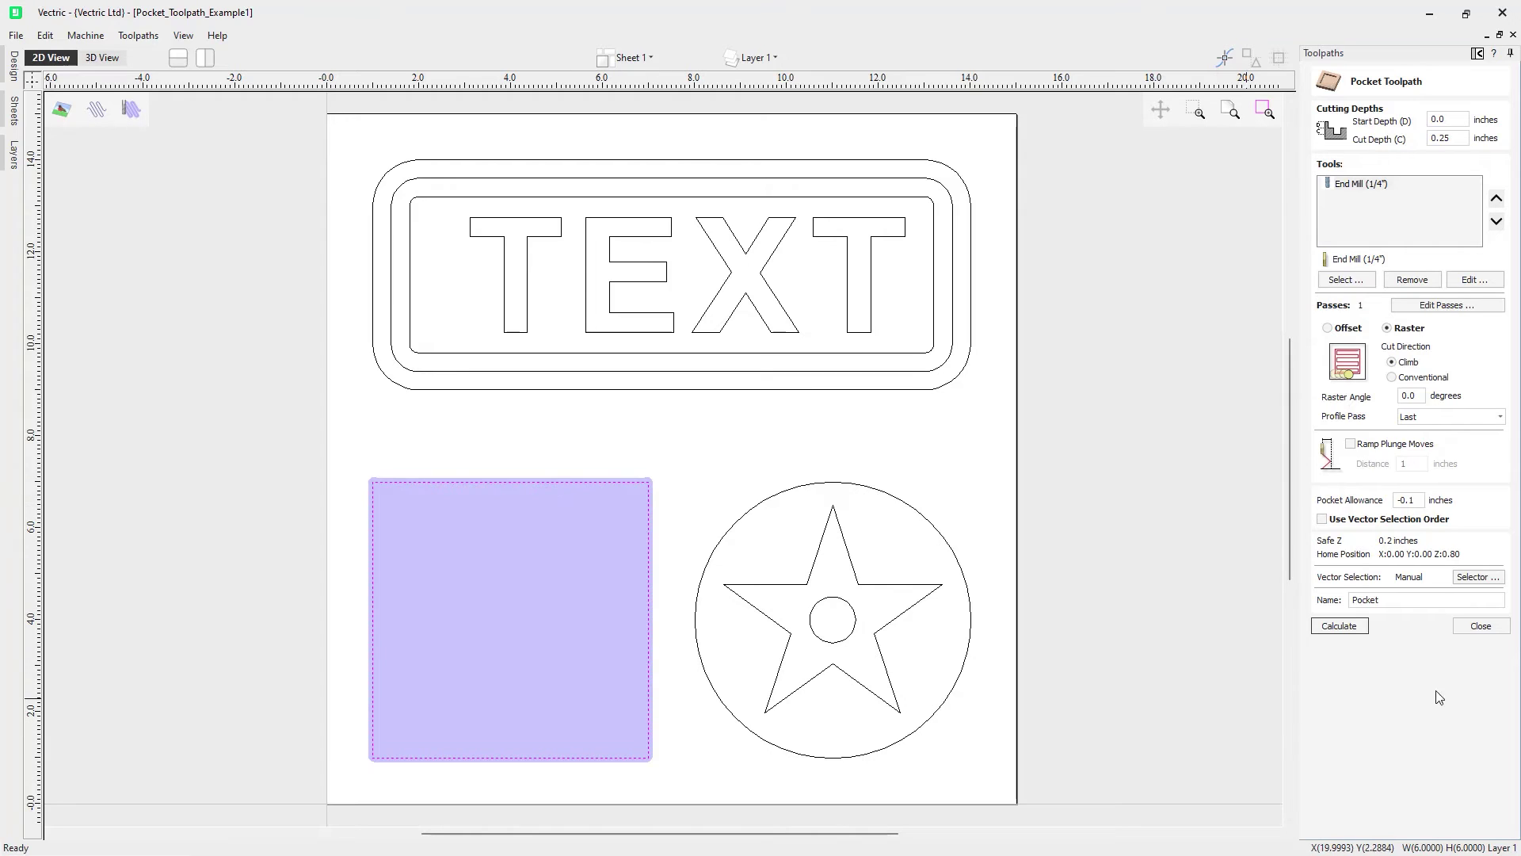
Set the pocket allowance to 0.1 inches and recalculate the square's Pocket toolpath
{"action": "double_click", "coordinate": [1407, 500]}
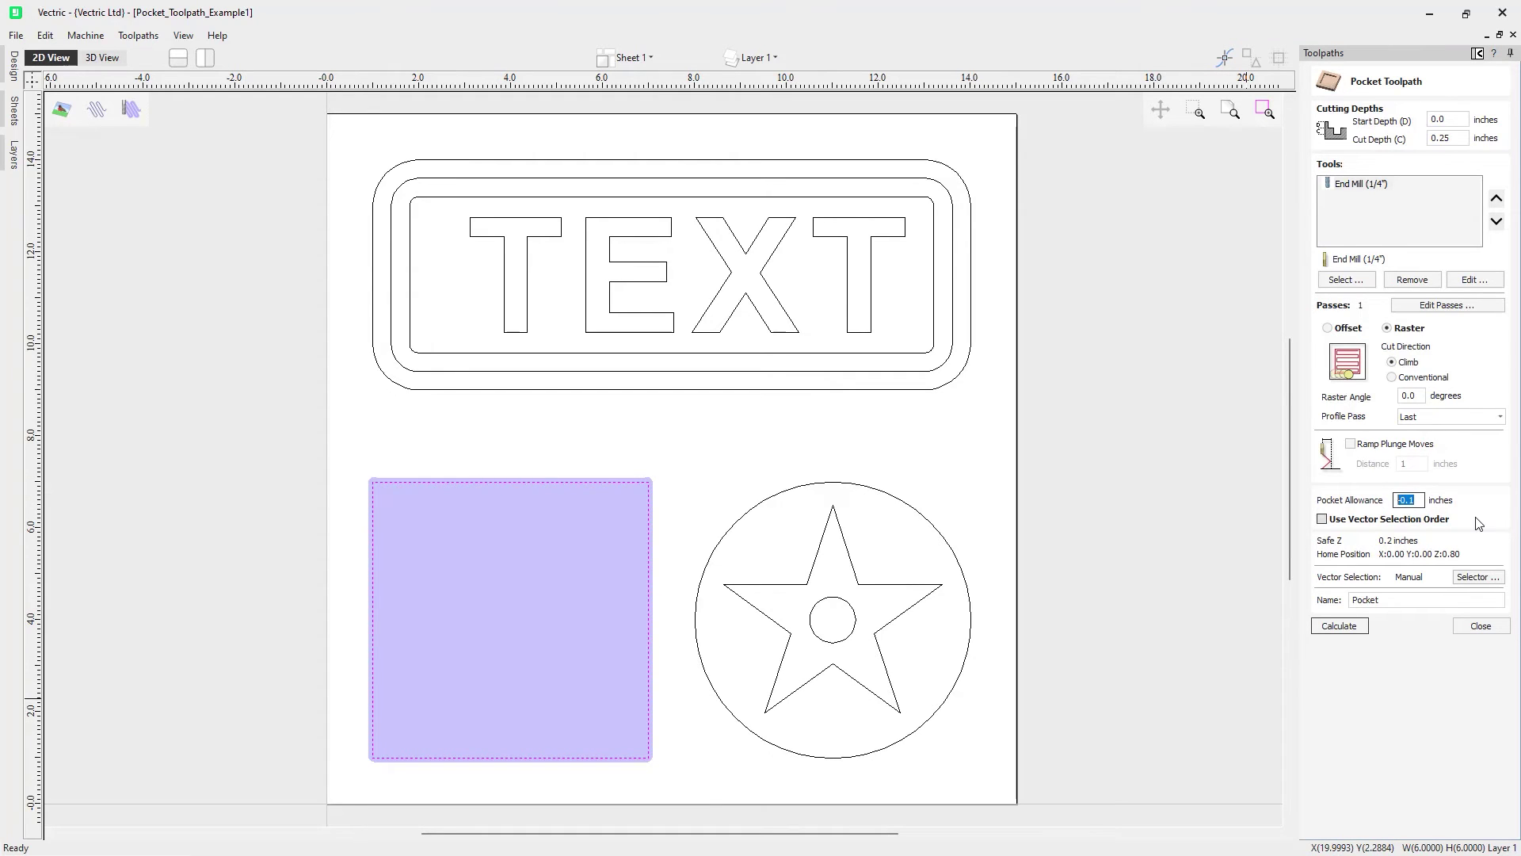
{"action": "type", "text": "0.1"}
{"action": "left_click", "coordinate": [1351, 630]}
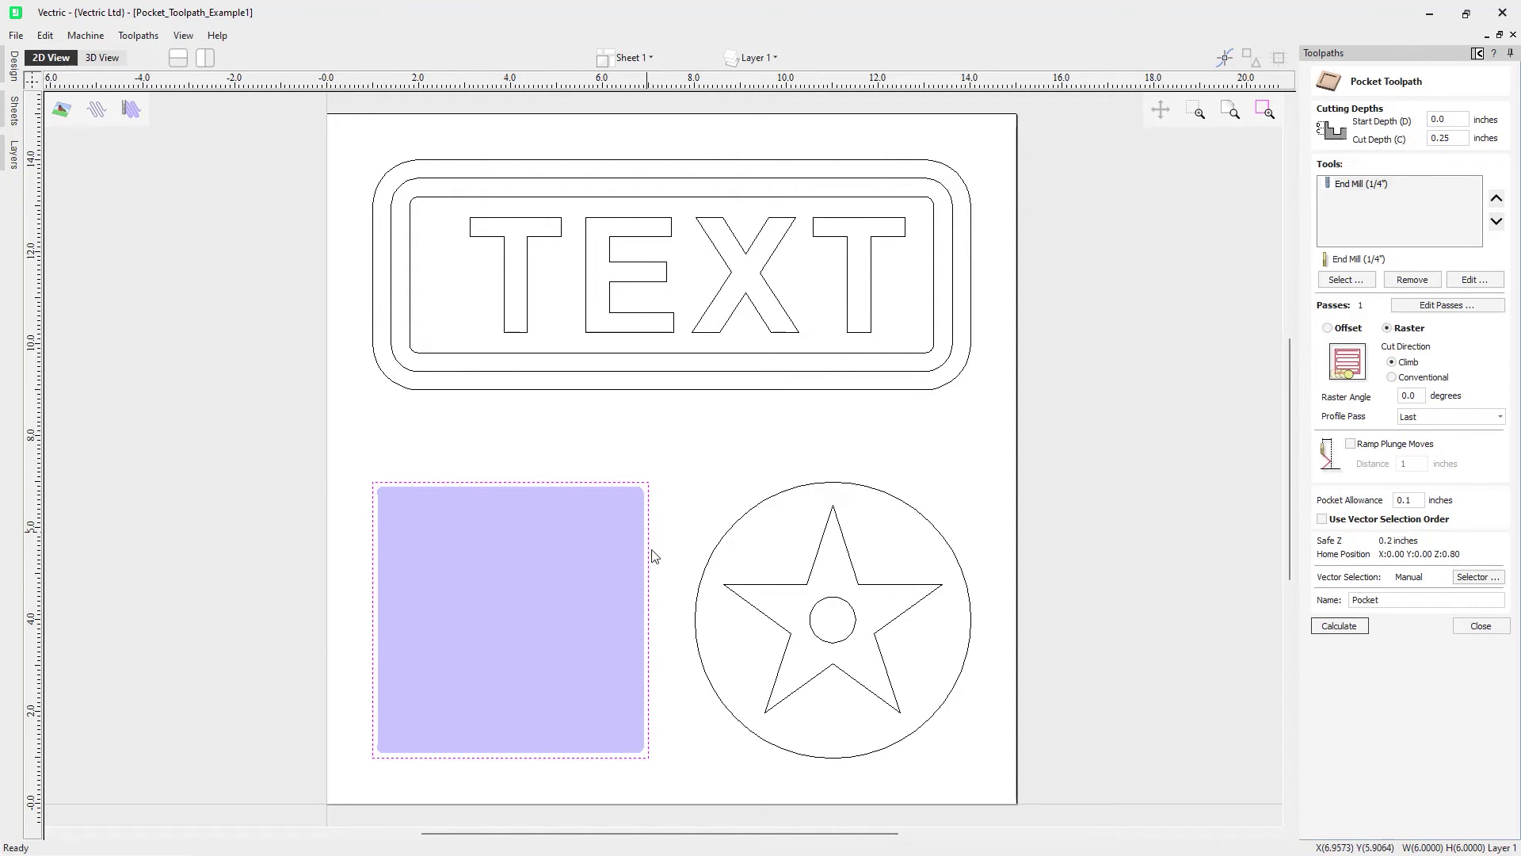
Set the pocket allowance to 0.0 inches, recalculate the square's Pocket toolpath, and return to the 3D view
{"action": "left_click_drag", "start_coordinate": [1418, 500], "coordinate": [1362, 500]}
{"action": "type", "text": "0.0"}
{"action": "left_click", "coordinate": [1351, 630]}
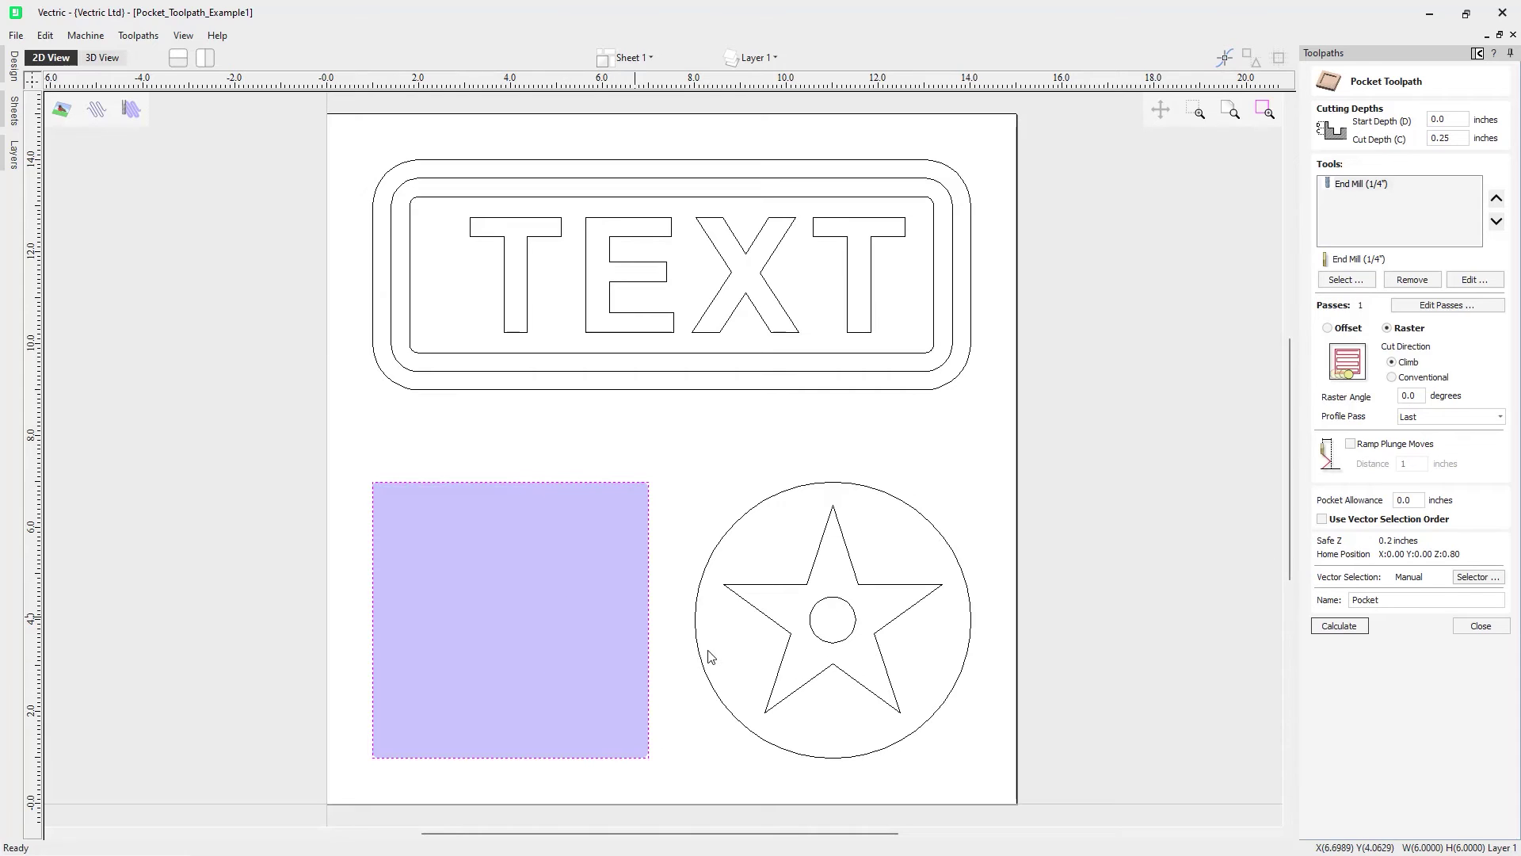
{"action": "left_click", "coordinate": [102, 58]}
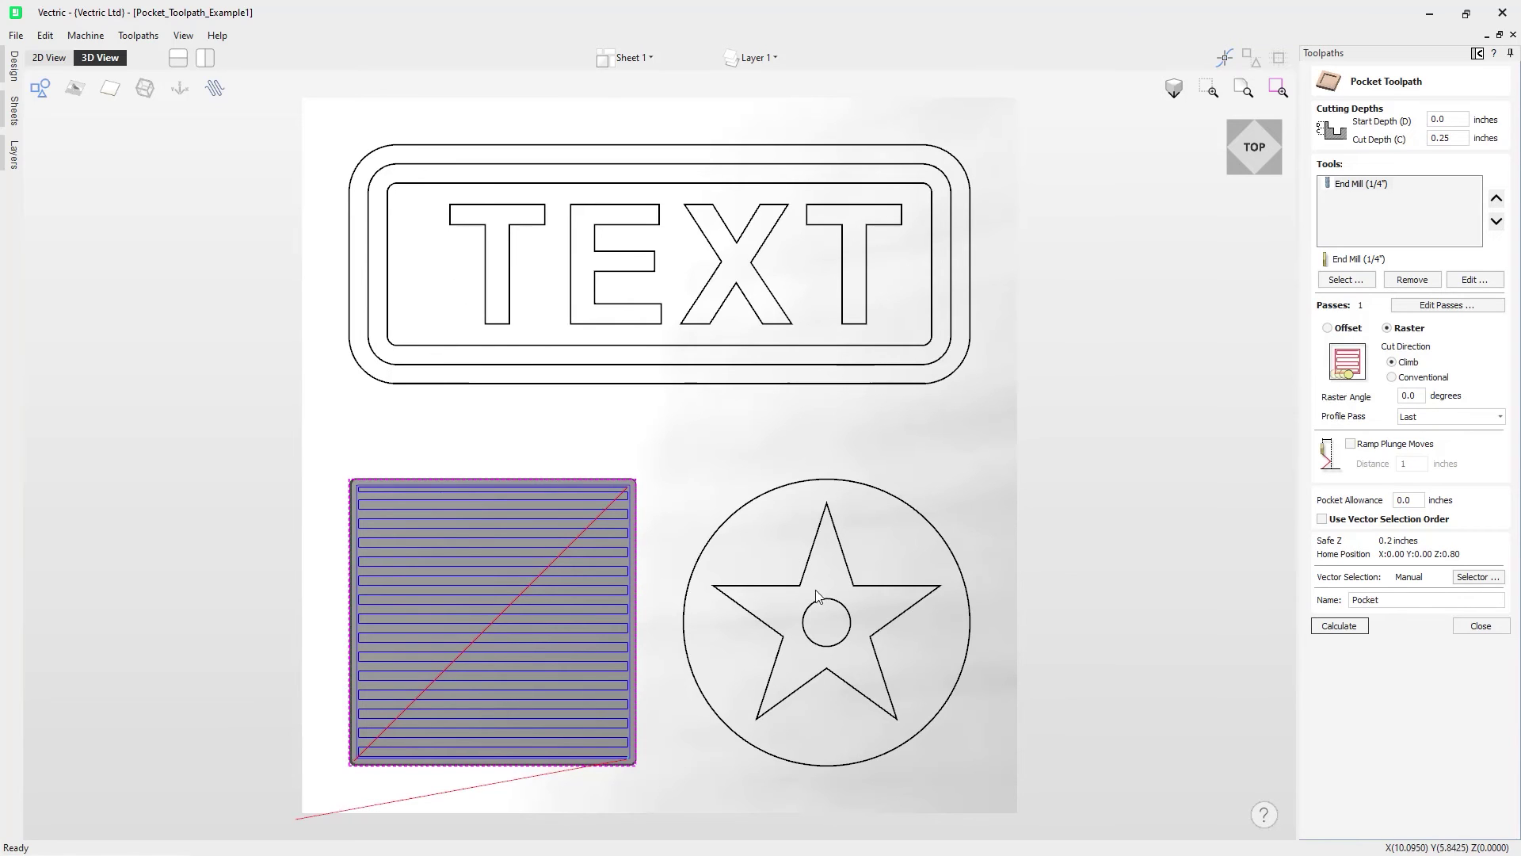
Recalculate the Pocket toolpath for all text, border, square, circle and star vectors, and preview it at full speed
{"action": "left_click_drag", "start_coordinate": [328, 126], "coordinate": [1066, 849]}
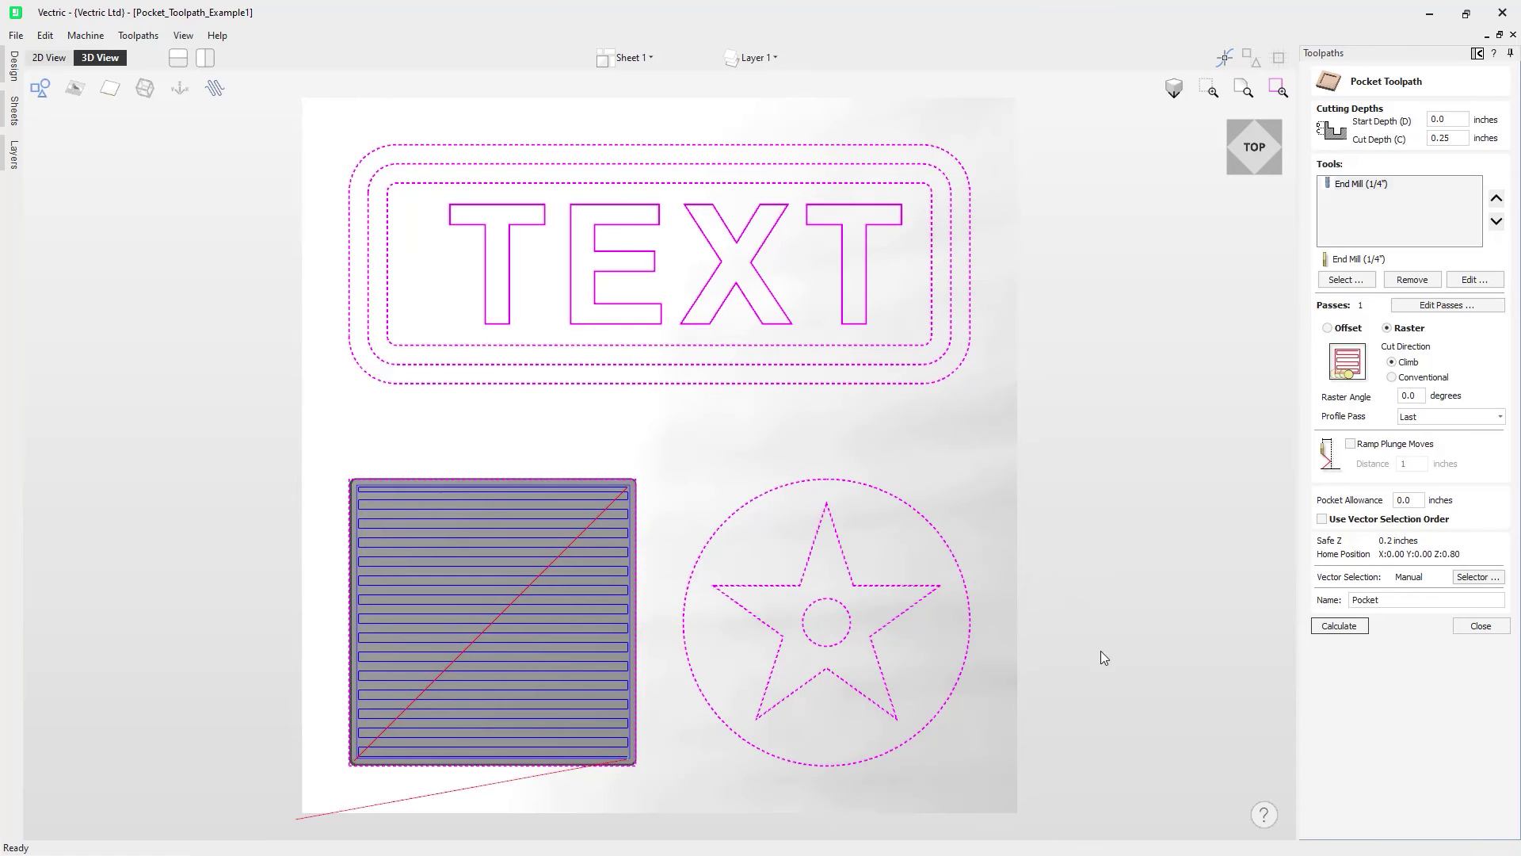
{"action": "left_click", "coordinate": [1349, 628]}
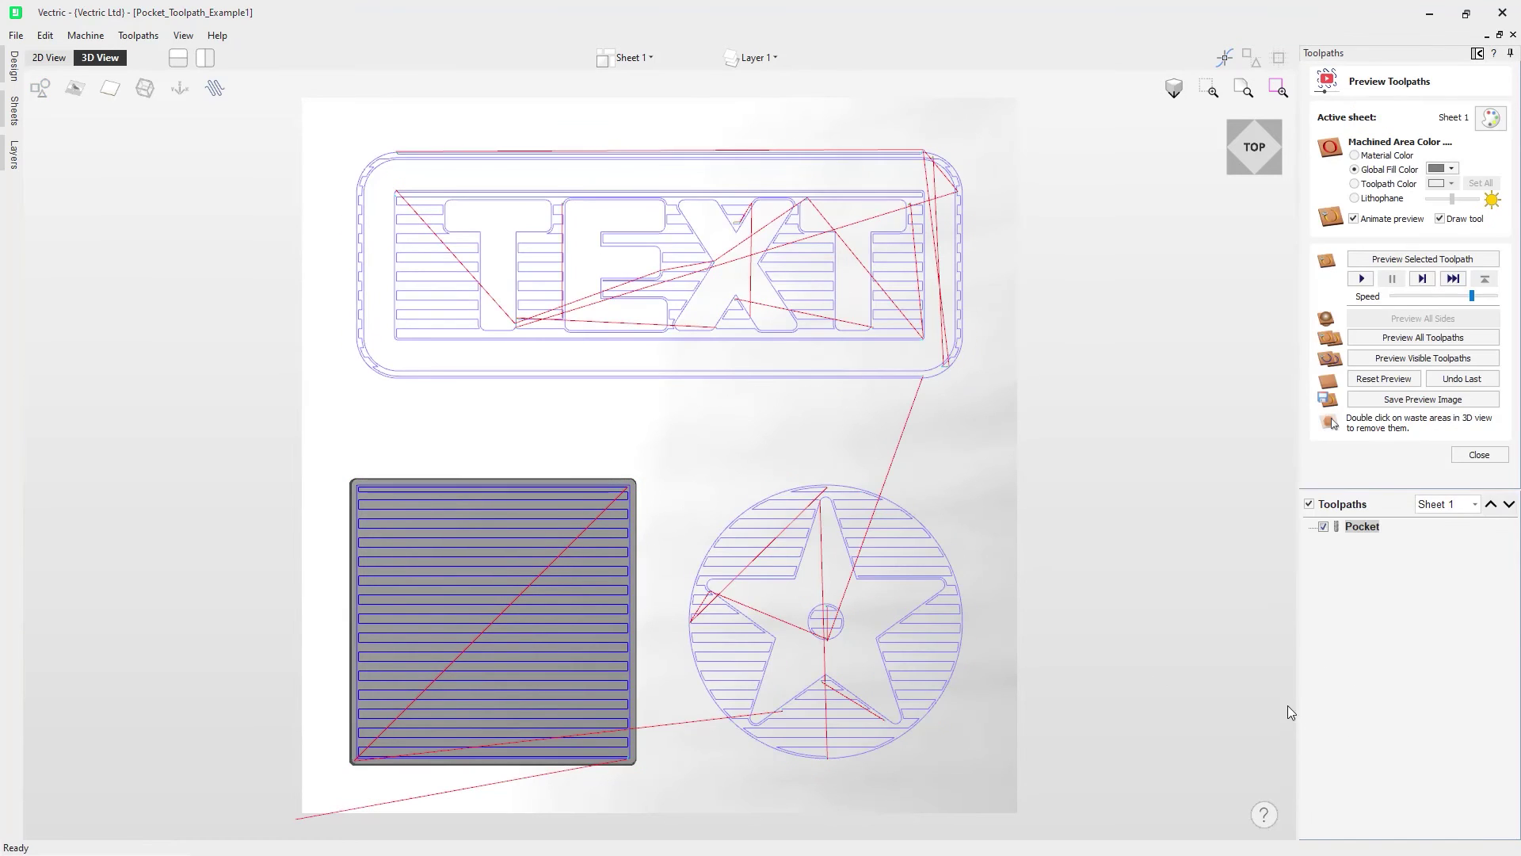
{"action": "left_click", "coordinate": [1443, 261]}
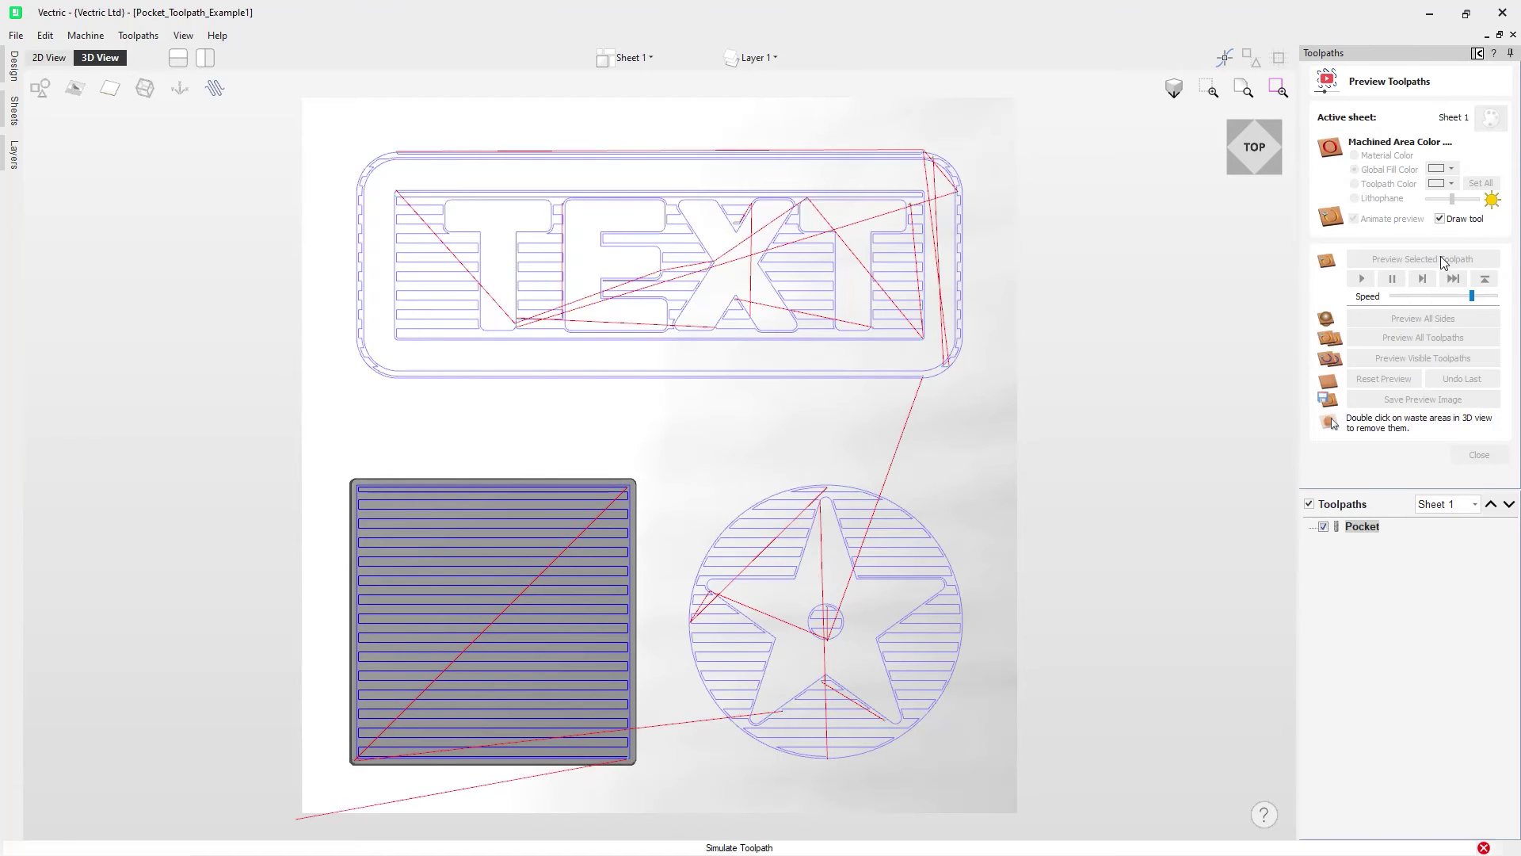
{"action": "left_click_drag", "start_coordinate": [1471, 295], "coordinate": [1496, 296]}
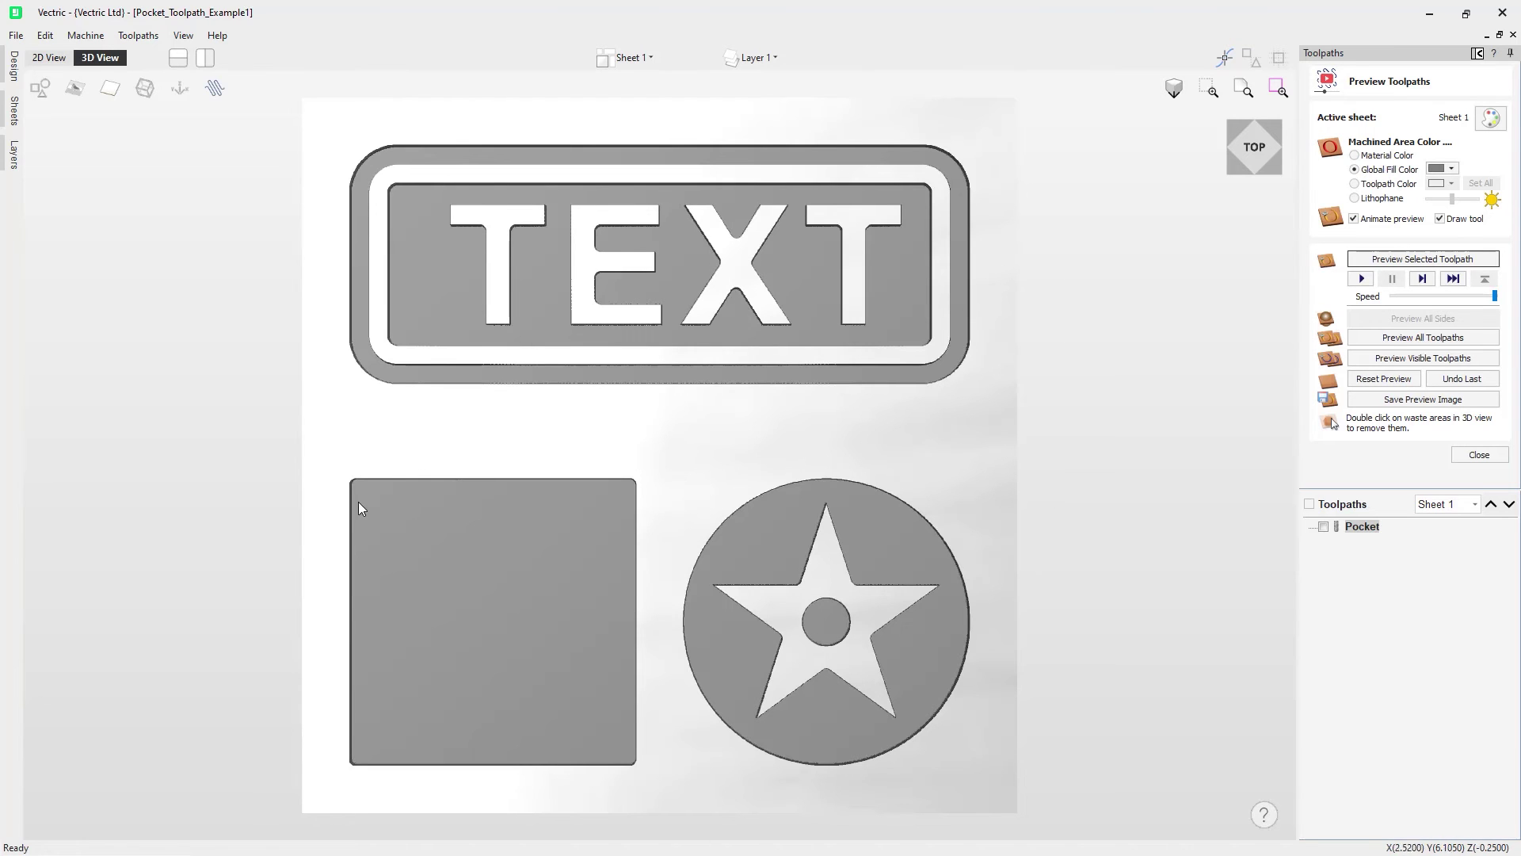
{"action": "left_click", "coordinate": [40, 88]}
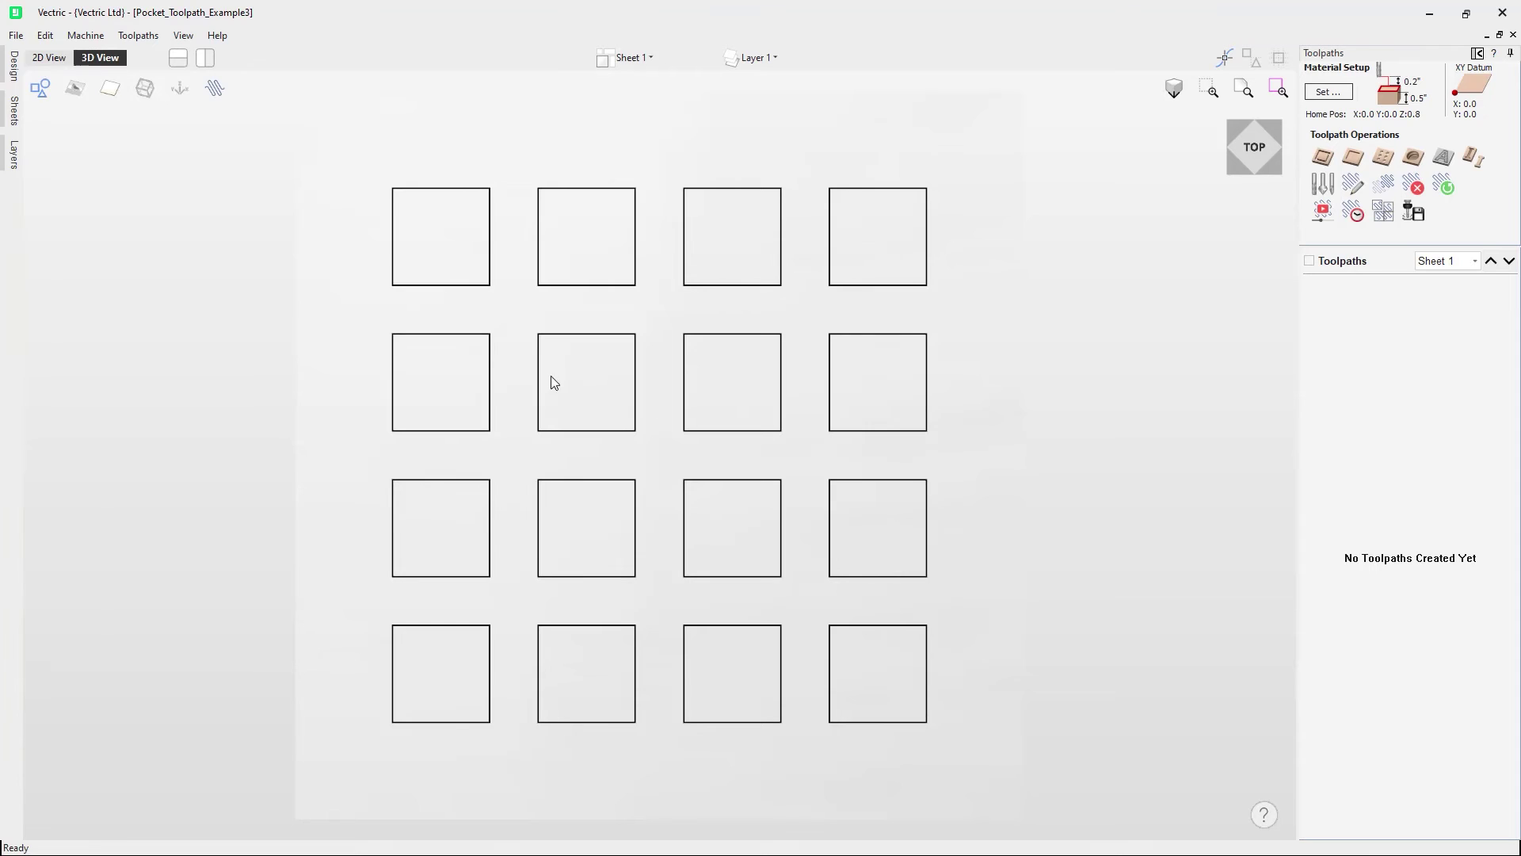
Create a 0.25 inch deep raster pocket toolpath for all the squares in the grid using the 1/4" end mill
{"action": "left_click_drag", "start_coordinate": [363, 139], "coordinate": [1062, 854]}
{"action": "left_click", "coordinate": [1354, 157]}
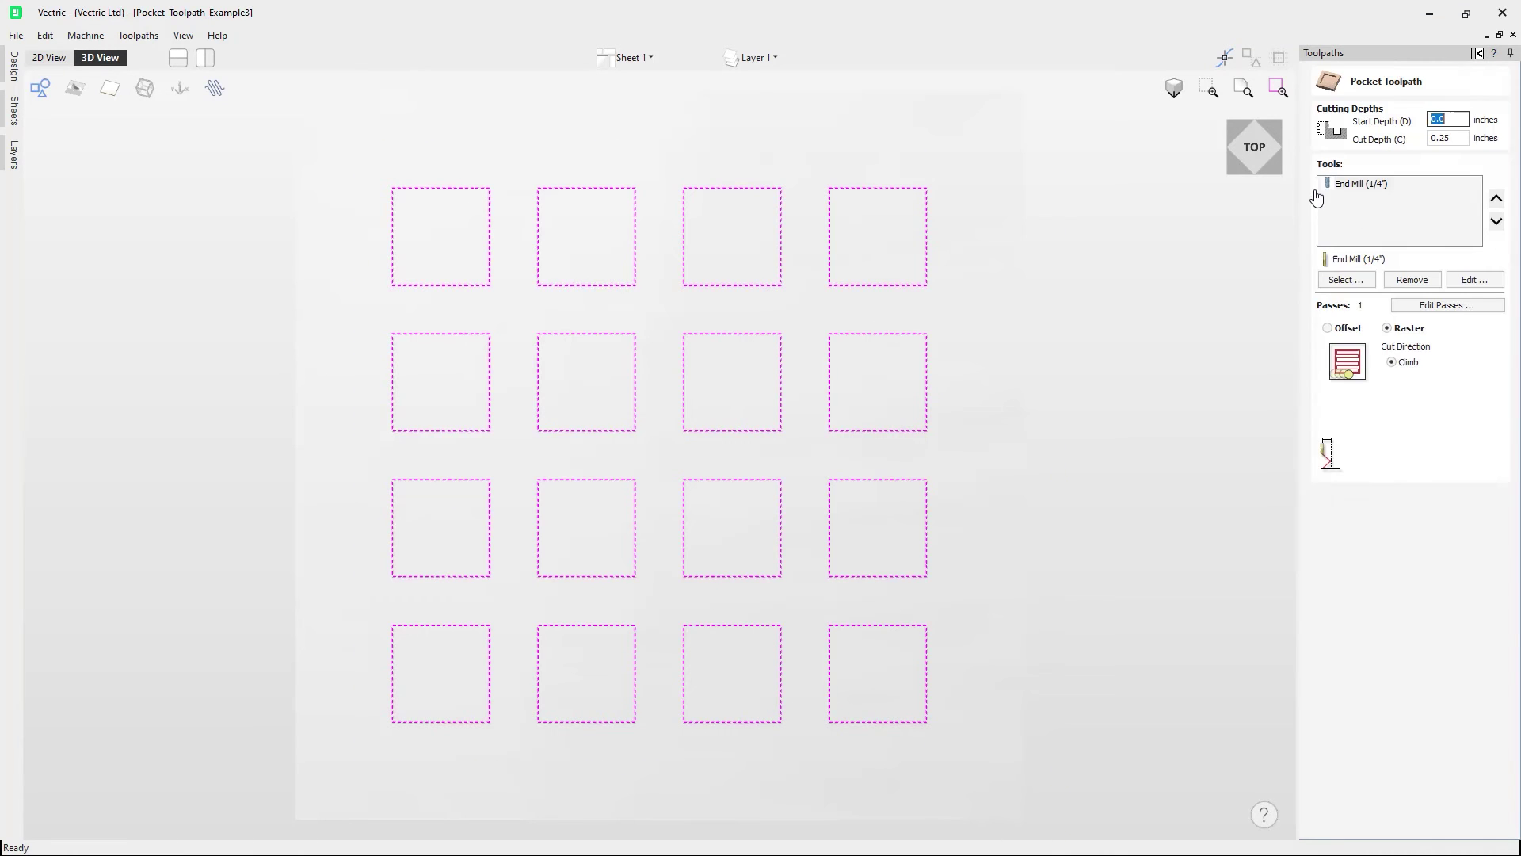
{"action": "left_click", "coordinate": [1358, 626]}
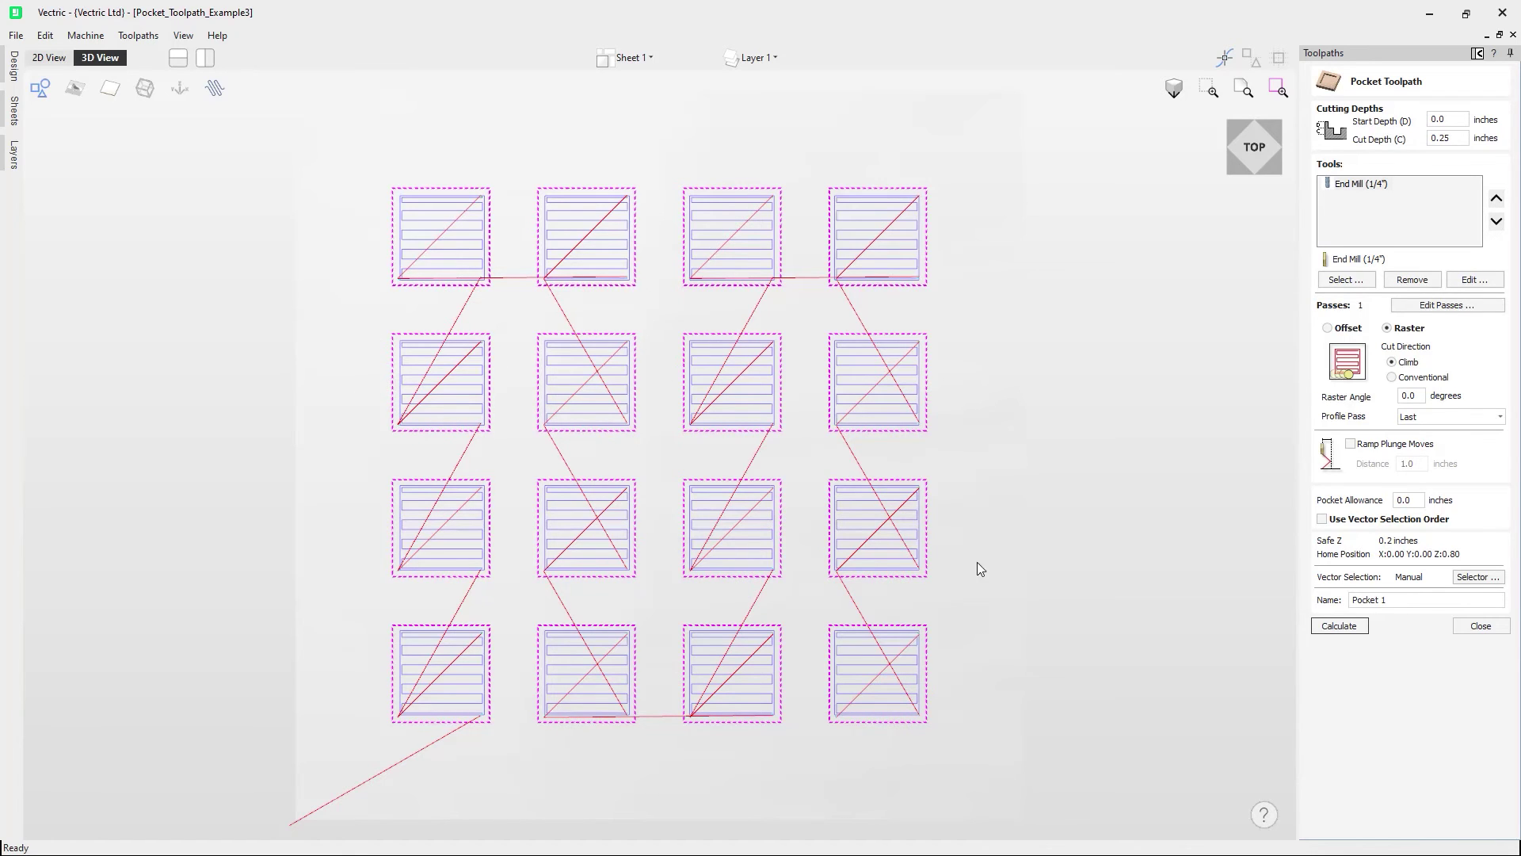
{"action": "left_click", "coordinate": [974, 538]}
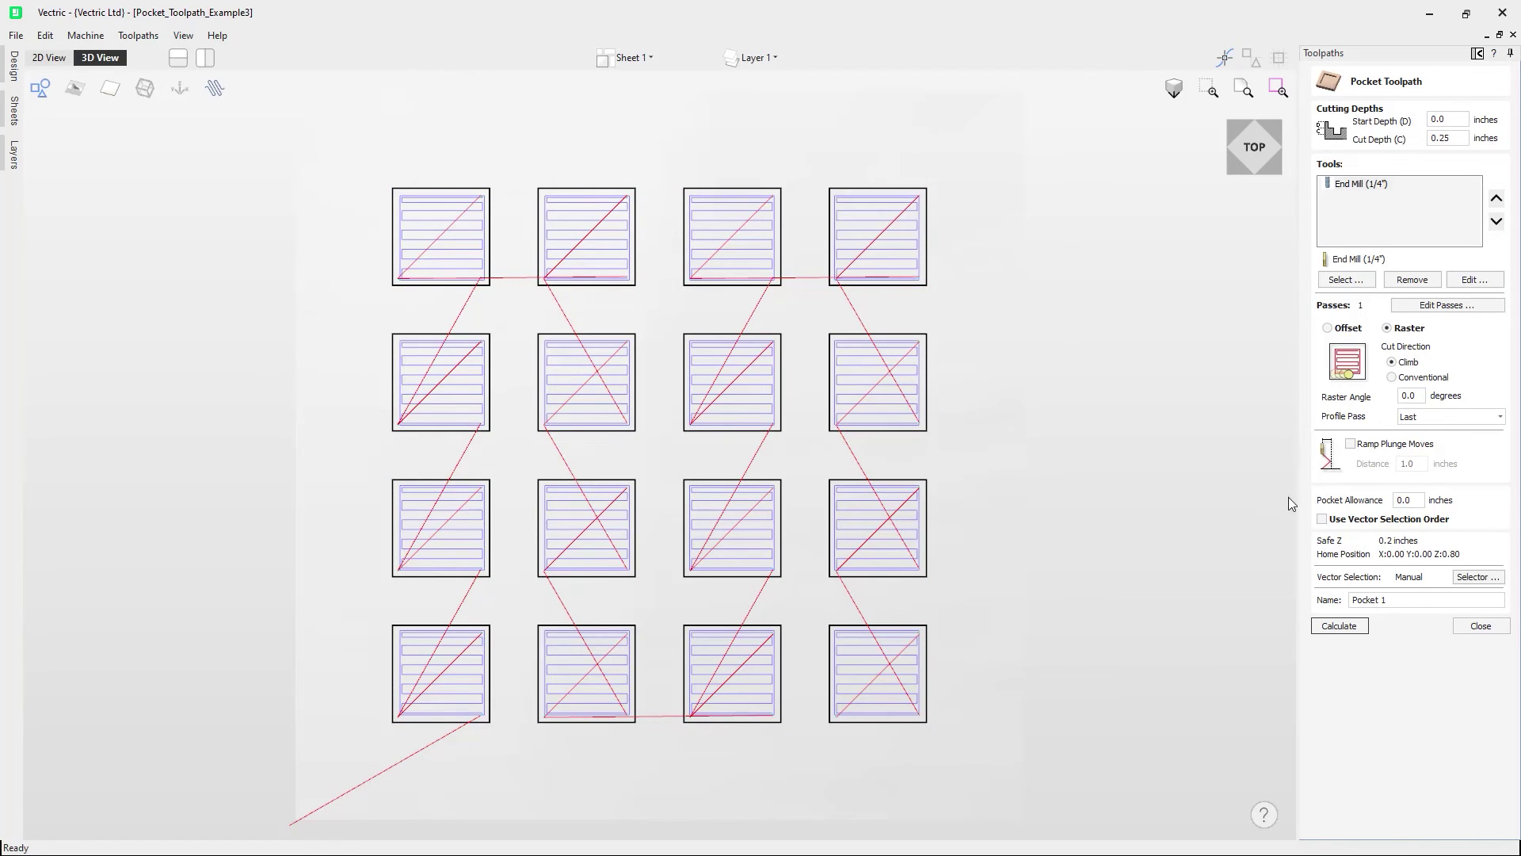
Enable vector selection order, select the grid squares row by row in a snaking order from the bottom-left square, and recalculate the pocket
{"action": "left_click", "coordinate": [1363, 523]}
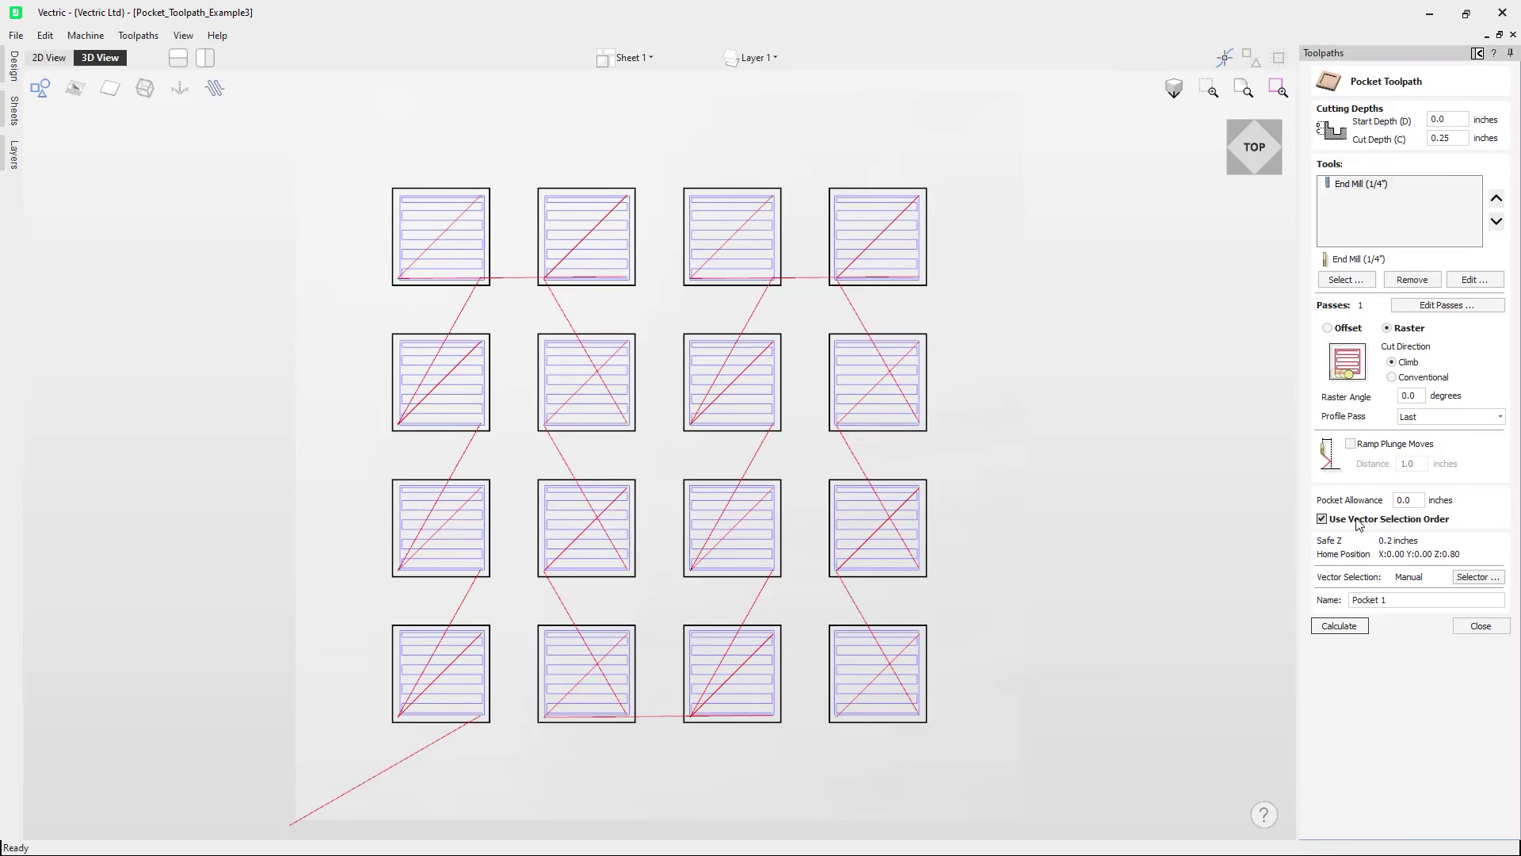
{"action": "left_click", "coordinate": [490, 649]}
{"action": "left_click", "coordinate": [578, 627], "text": "shift"}
{"action": "left_click", "coordinate": [728, 634], "text": "shift"}
{"action": "left_click", "coordinate": [870, 636], "text": "shift"}
{"action": "left_click", "coordinate": [873, 583], "text": "shift"}
{"action": "left_click", "coordinate": [634, 576], "text": "shift"}
{"action": "left_click", "coordinate": [489, 576], "text": "shift"}
{"action": "left_click", "coordinate": [489, 430], "text": "shift"}
{"action": "left_click", "coordinate": [745, 430], "text": "shift"}
{"action": "left_click", "coordinate": [875, 430], "text": "shift"}
{"action": "left_click", "coordinate": [767, 290], "text": "shift"}
{"action": "left_click", "coordinate": [555, 285], "text": "shift"}
{"action": "left_click", "coordinate": [486, 285], "text": "shift"}
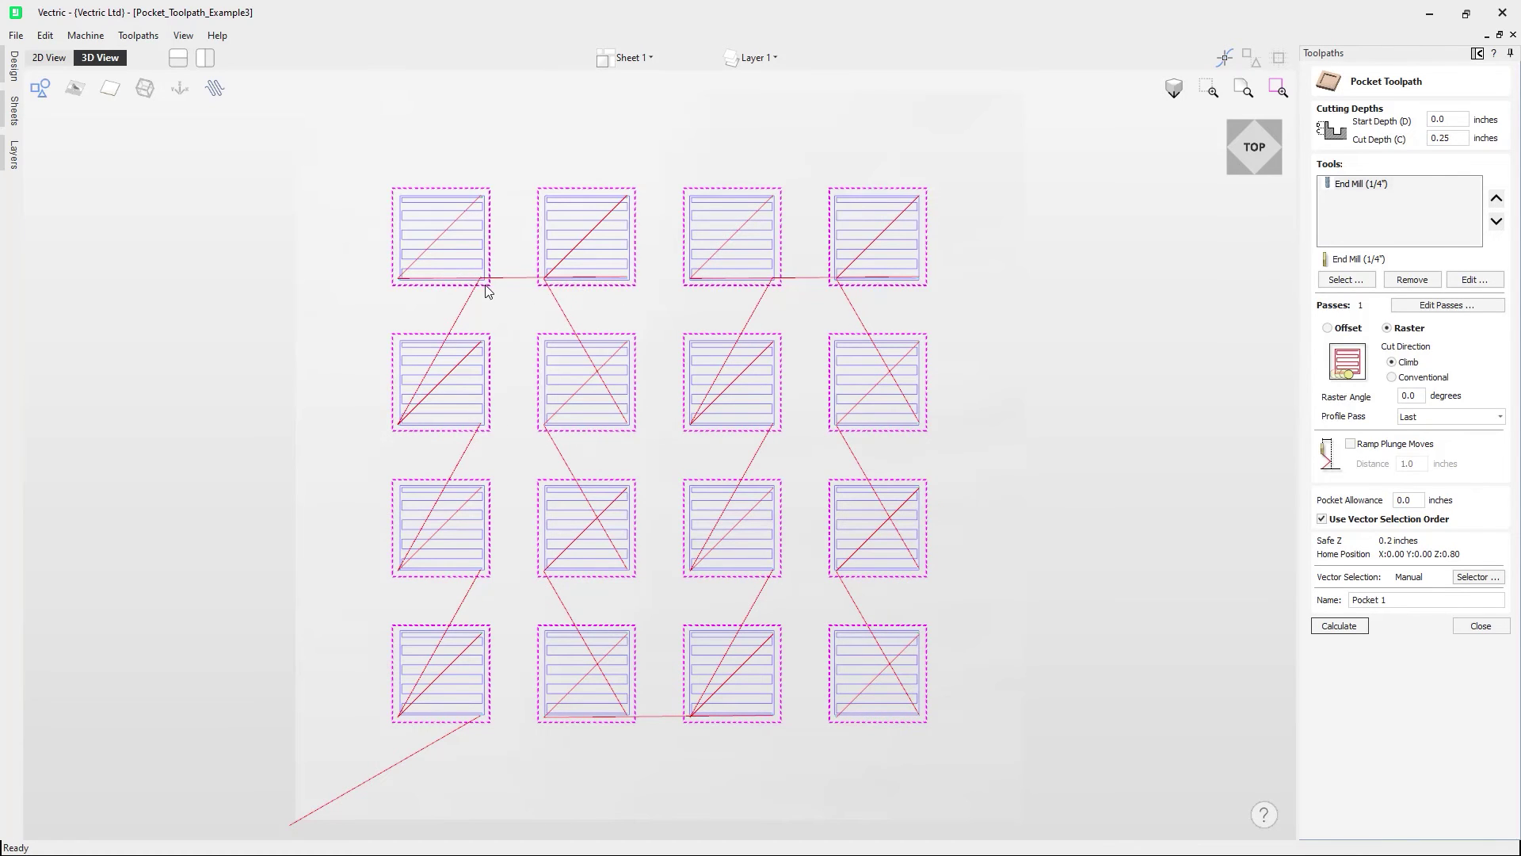
{"action": "left_click", "coordinate": [1344, 630]}
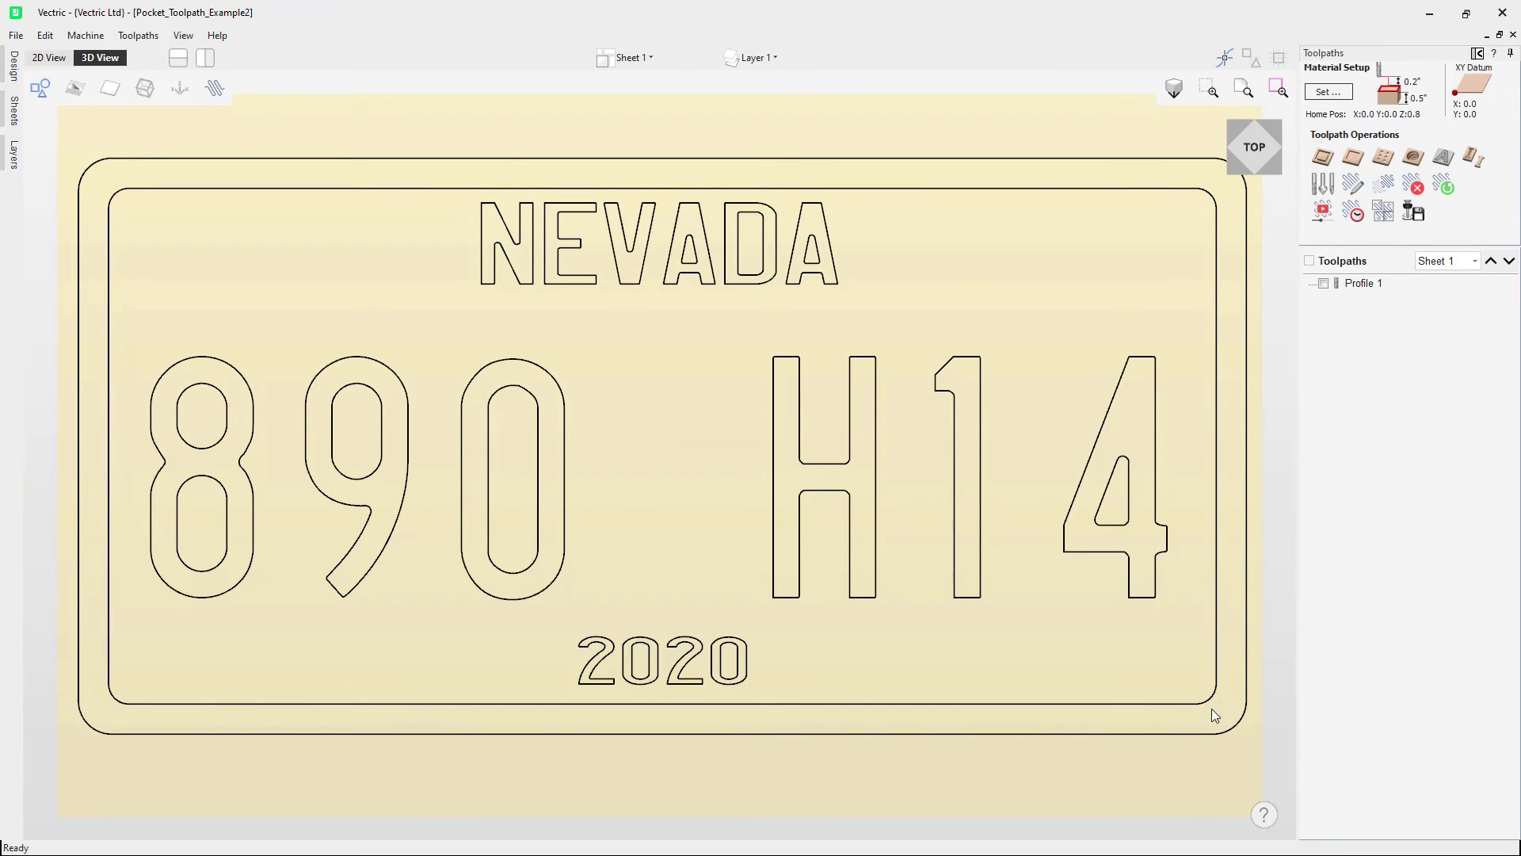
Create a 0.25 inch deep offset pocket toolpath for the license plate's inner border and lettering using only the 1/2" end mill
{"action": "left_click_drag", "start_coordinate": [126, 250], "coordinate": [98, 174]}
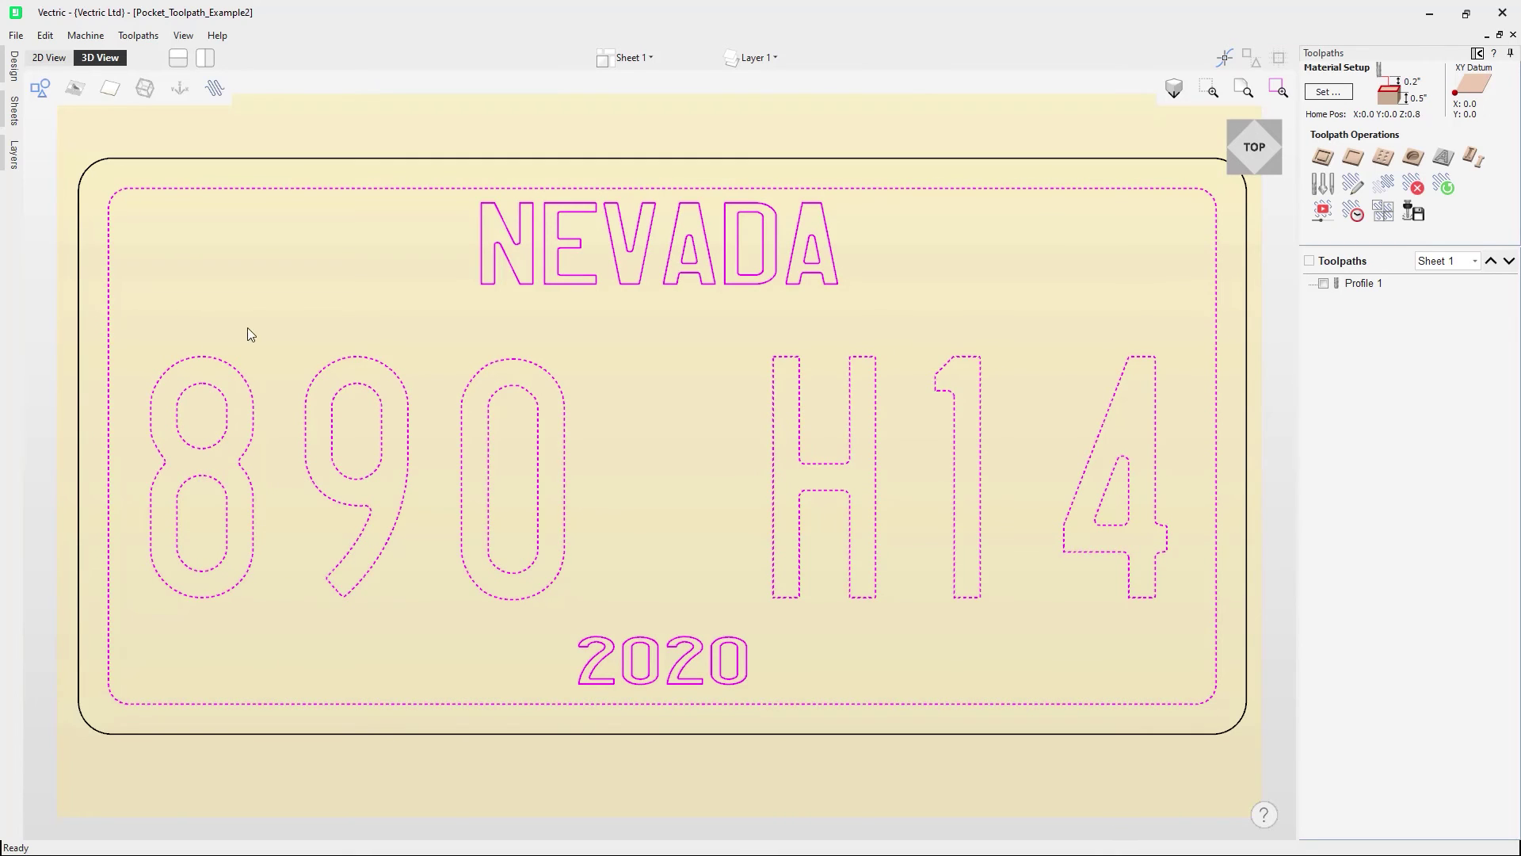
{"action": "left_click", "coordinate": [1352, 156]}
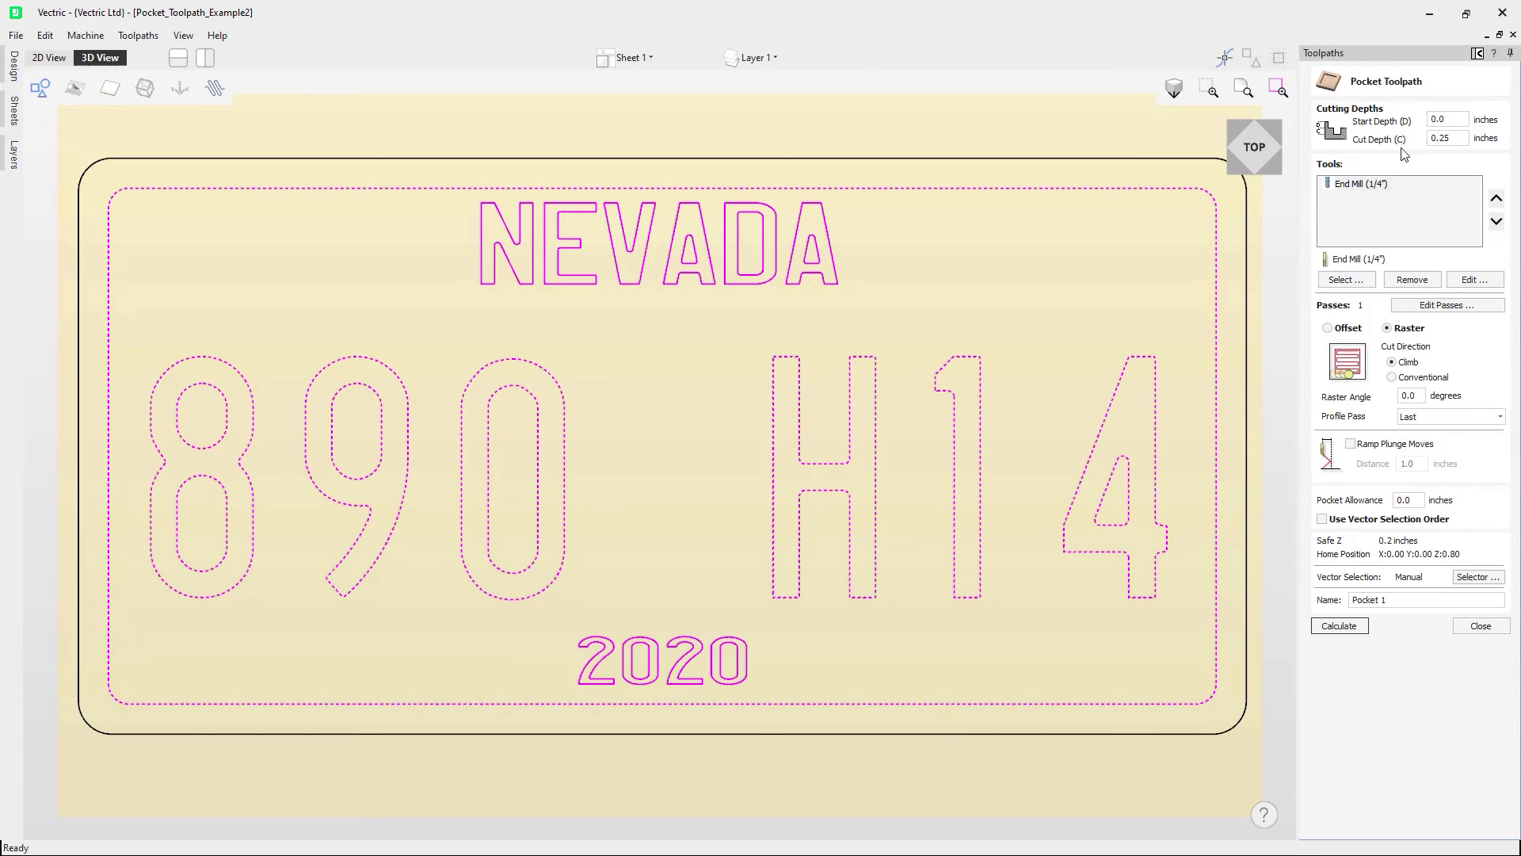
{"action": "left_click", "coordinate": [1369, 183]}
{"action": "left_click", "coordinate": [1413, 284]}
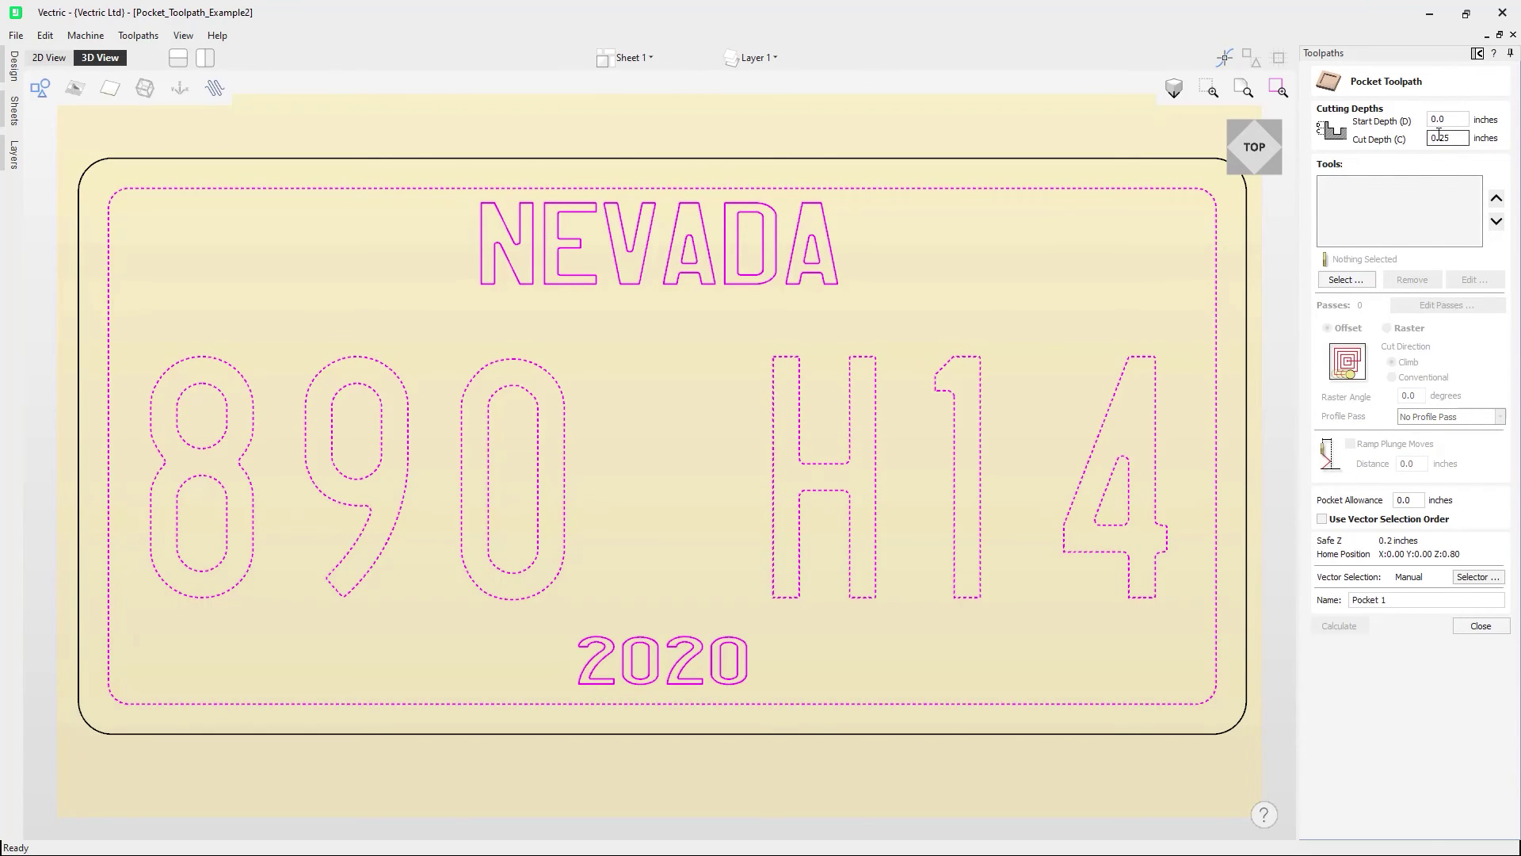
{"action": "left_click", "coordinate": [1354, 283]}
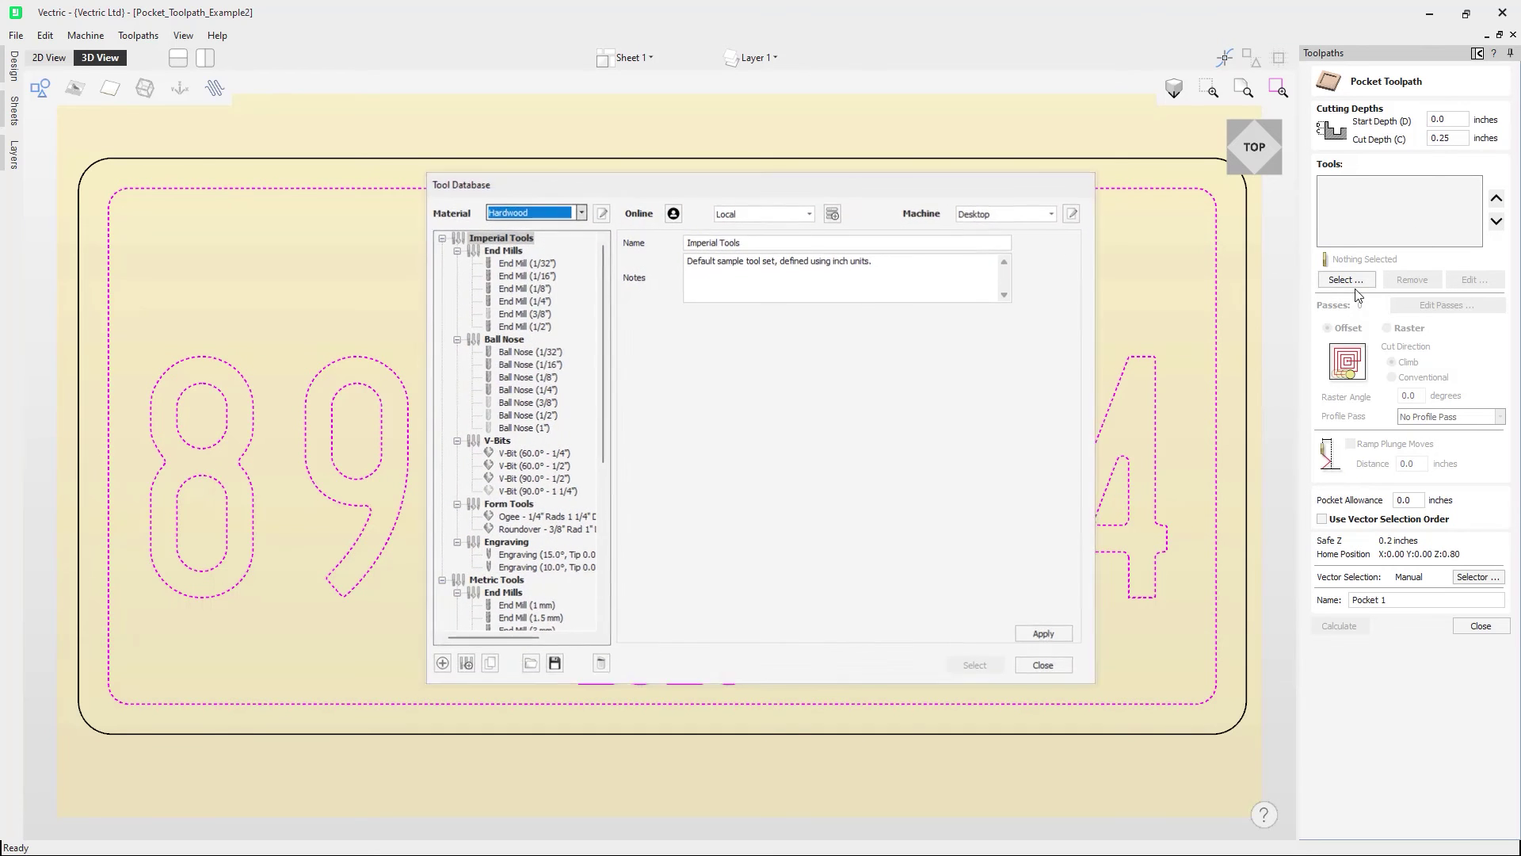
{"action": "left_click", "coordinate": [515, 326]}
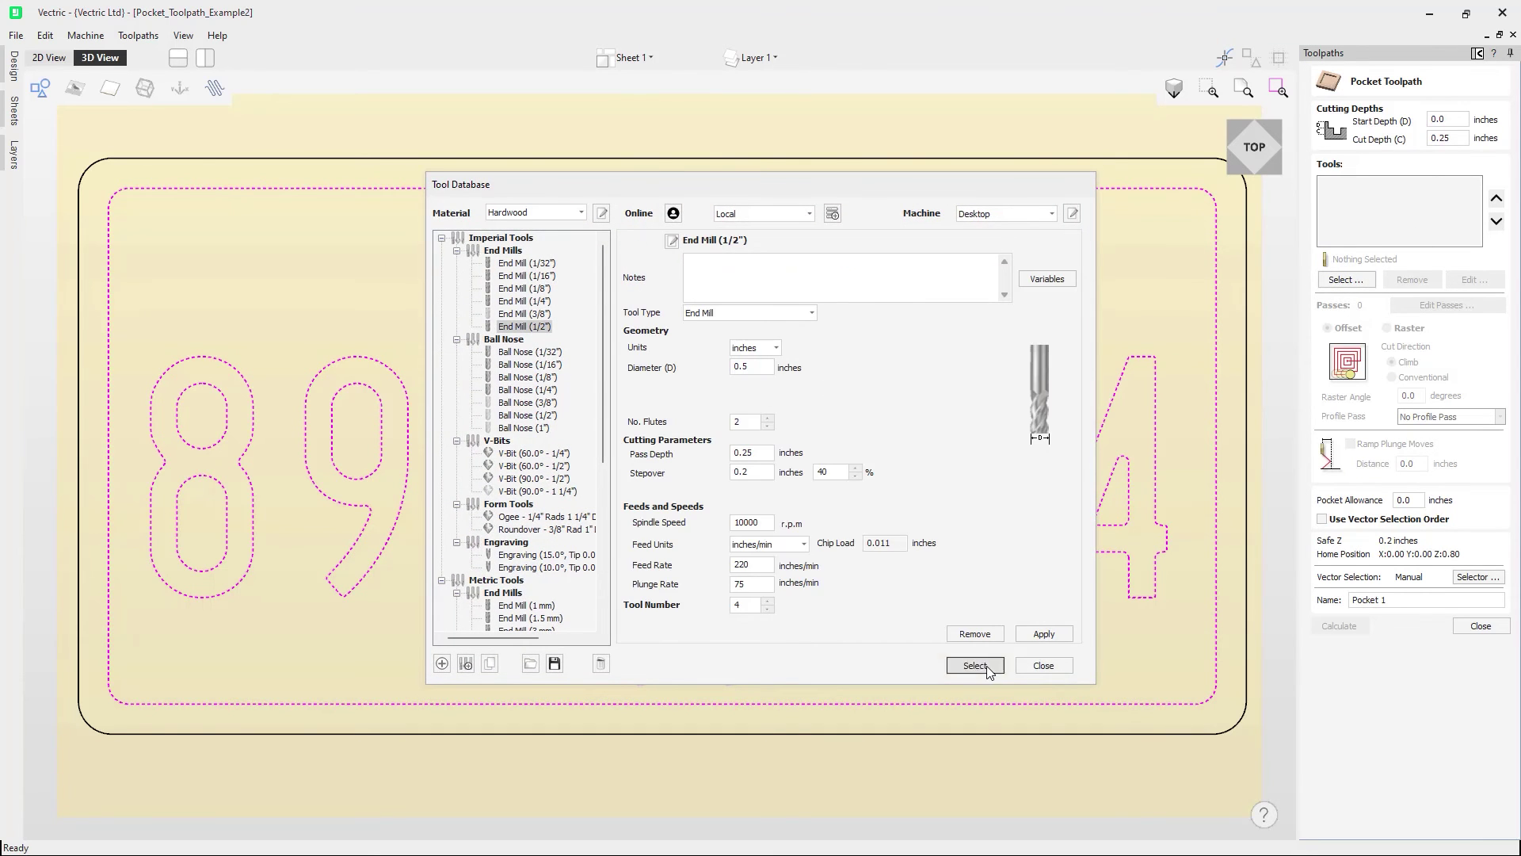
{"action": "left_click", "coordinate": [976, 665]}
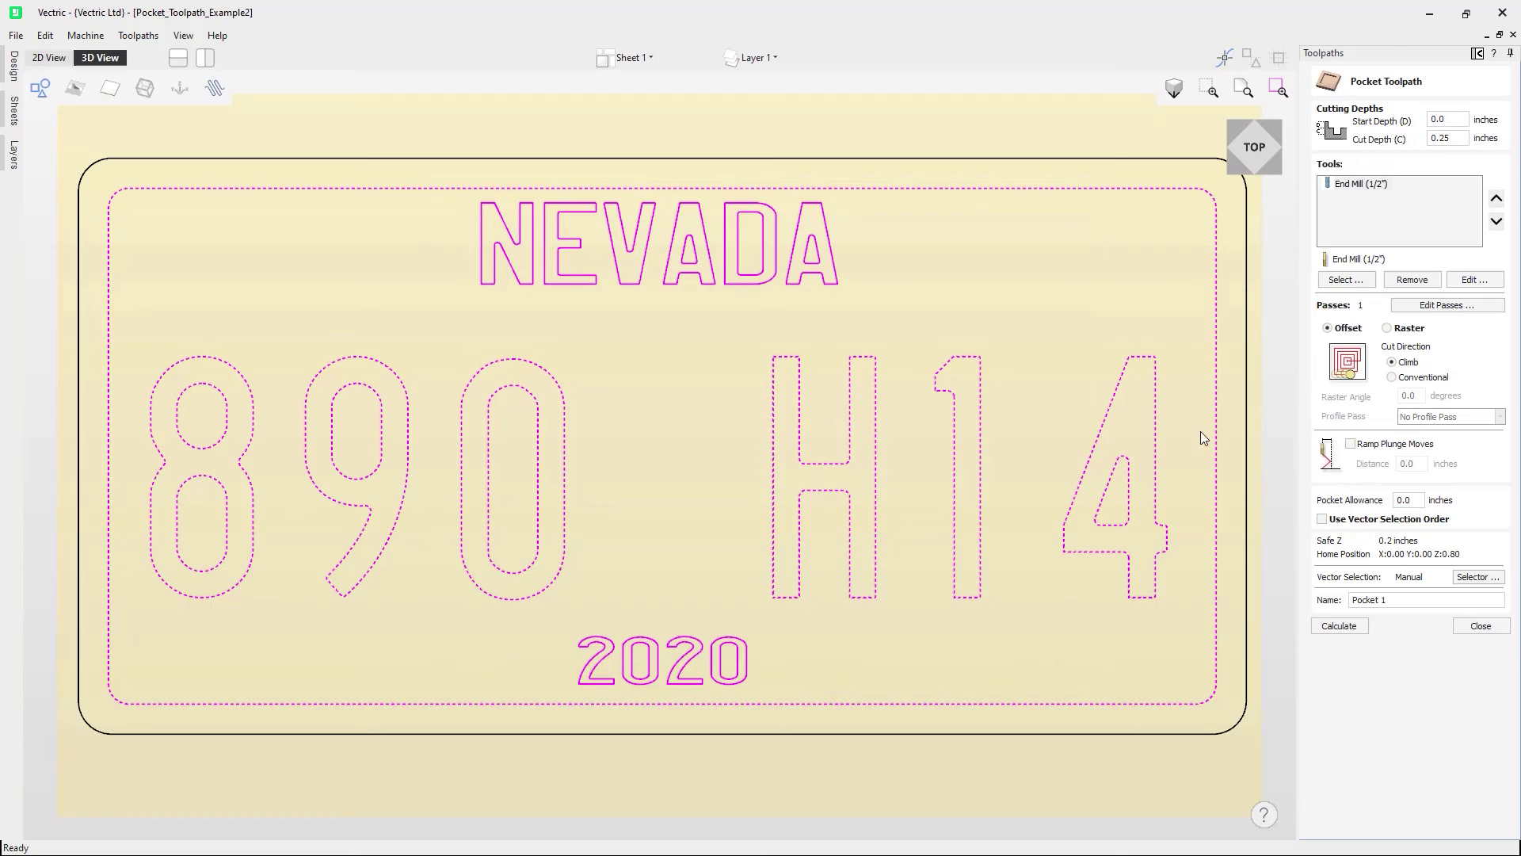
{"action": "left_click", "coordinate": [1342, 626]}
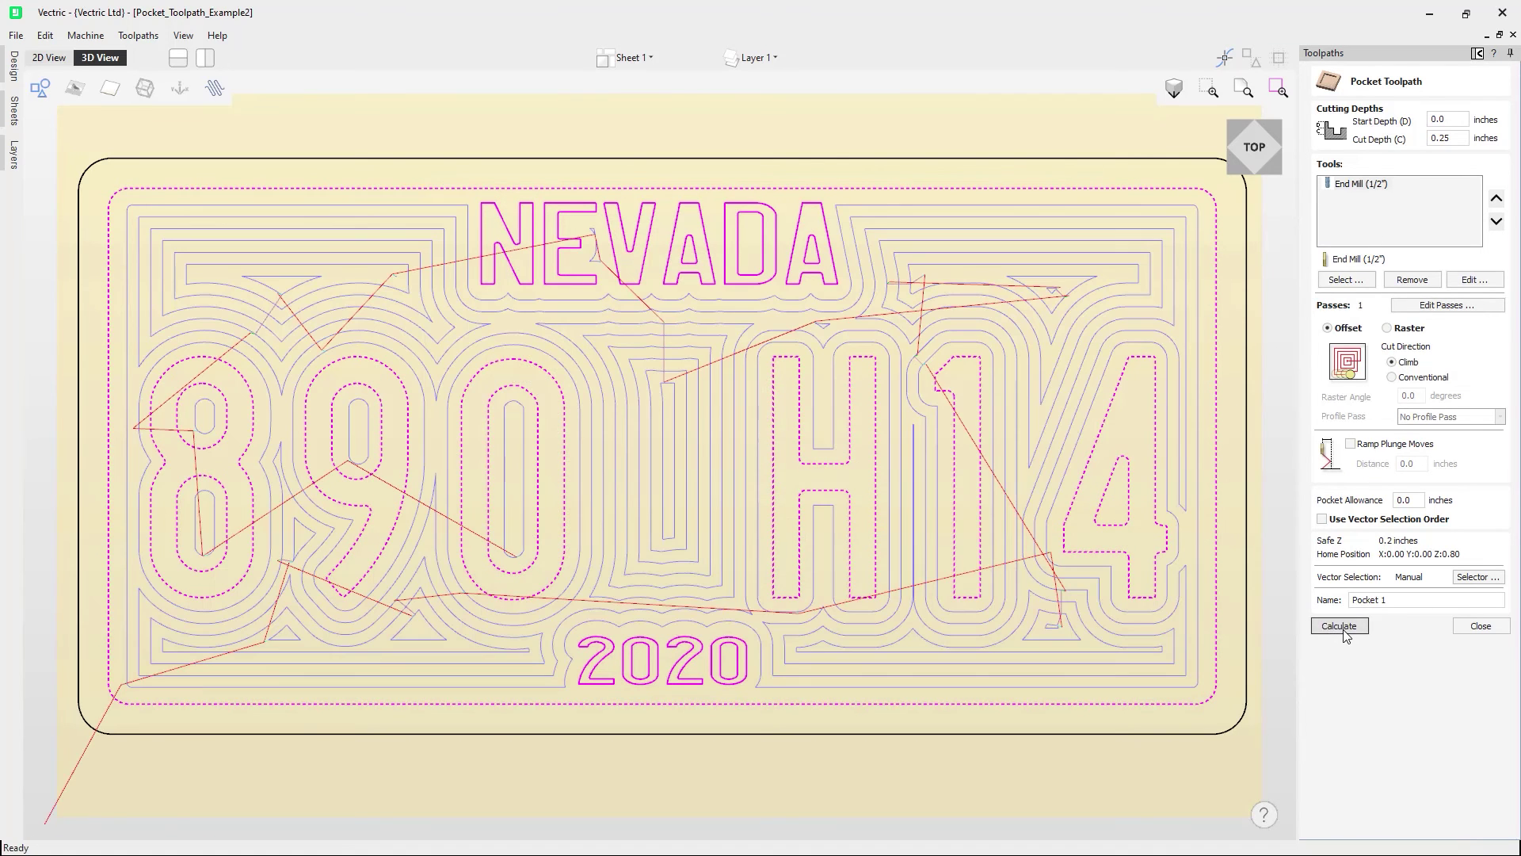
Display the plate's toolpath as solid cleared areas in 2D, add the 1/4" end mill as a second tool, and recalculate
{"action": "left_click", "coordinate": [49, 57]}
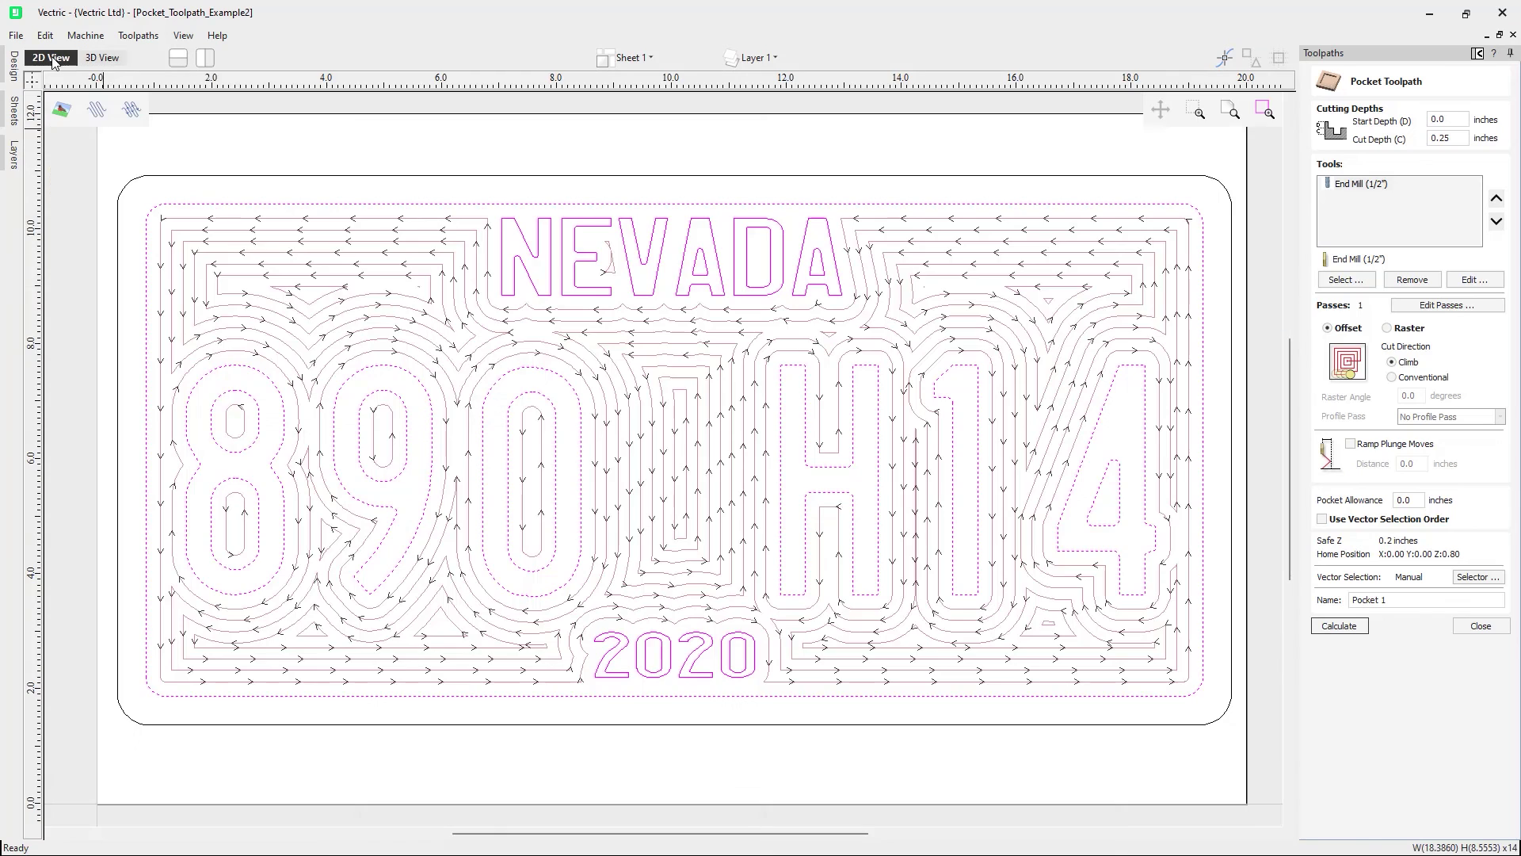
{"action": "left_click", "coordinate": [133, 112]}
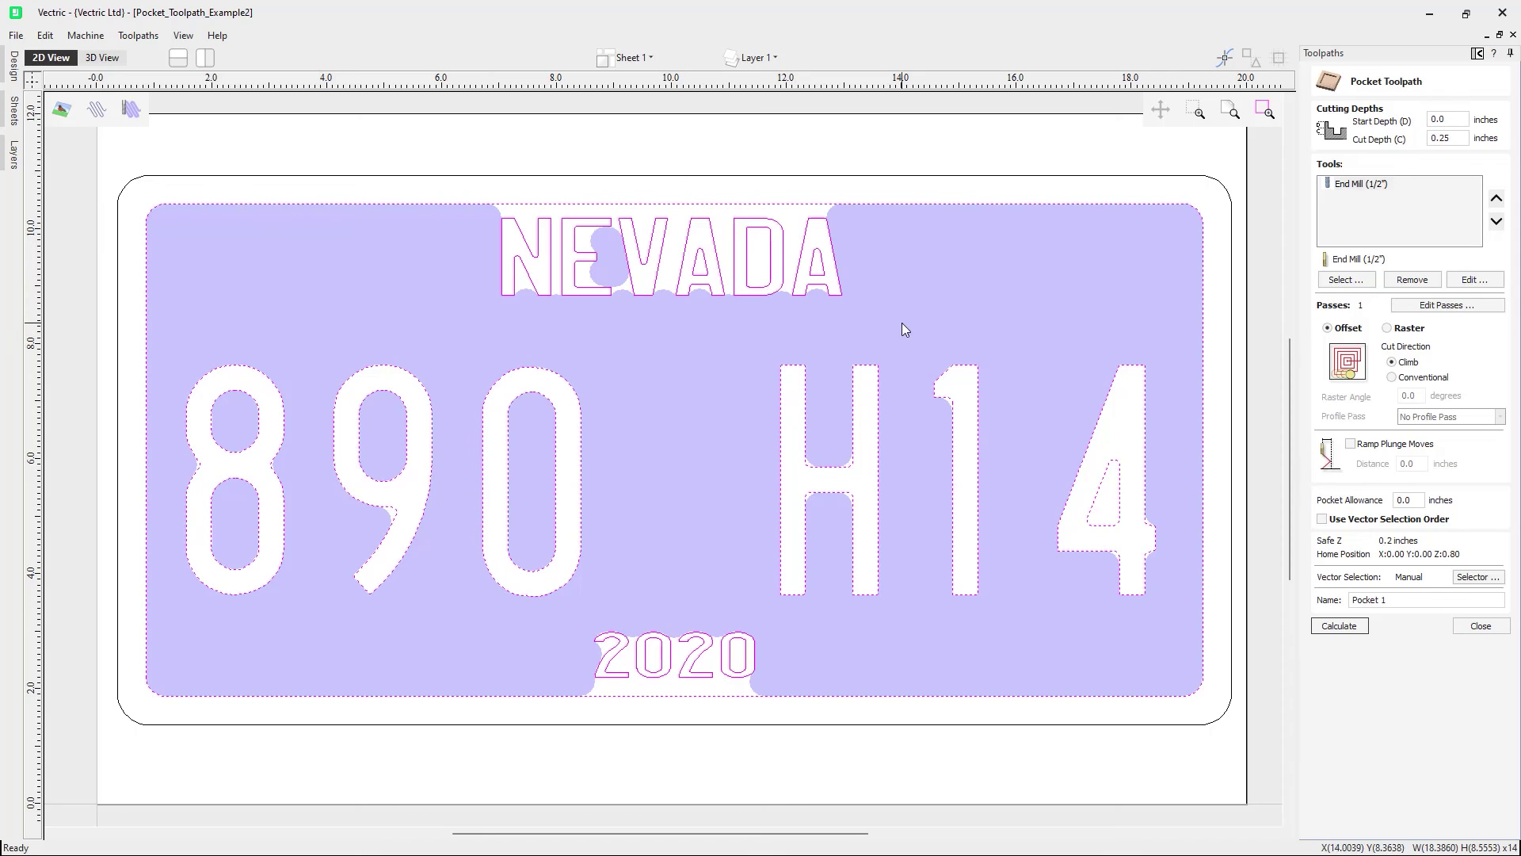
{"action": "left_click", "coordinate": [1347, 280]}
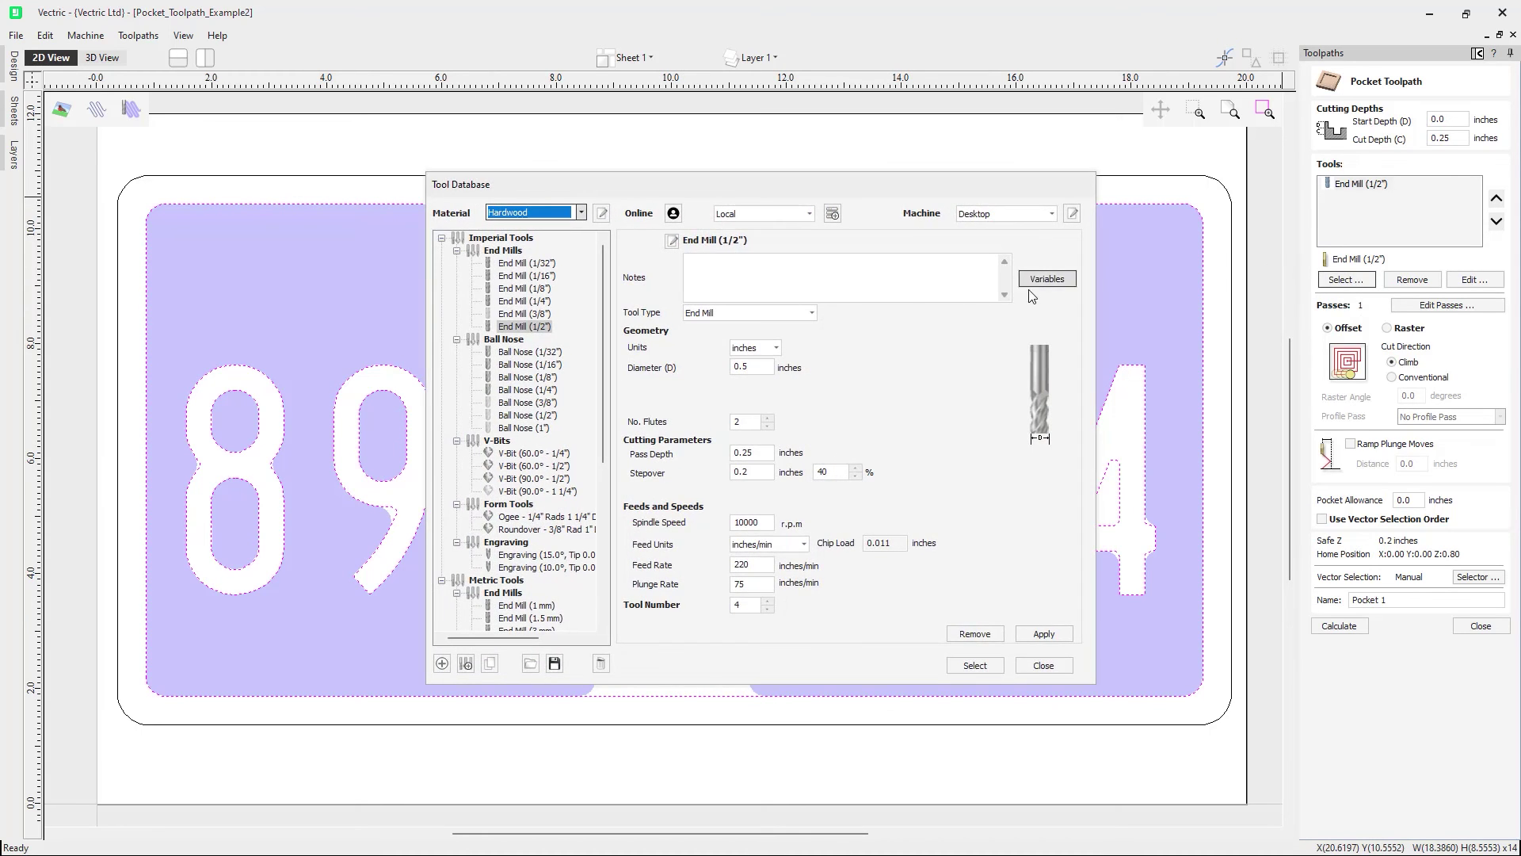
{"action": "left_click", "coordinate": [523, 302]}
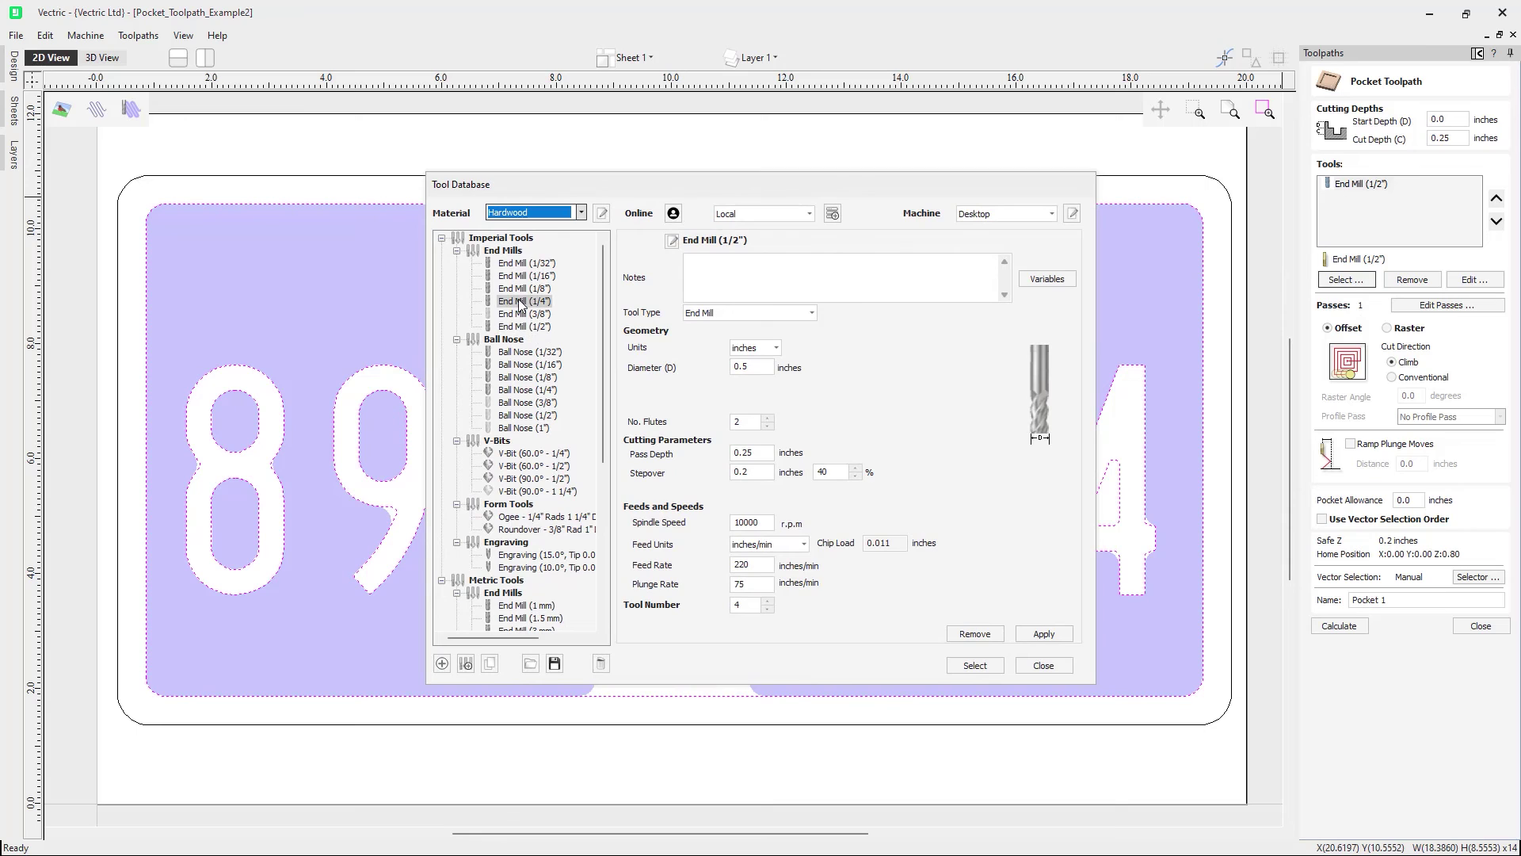
{"action": "left_click", "coordinate": [976, 666]}
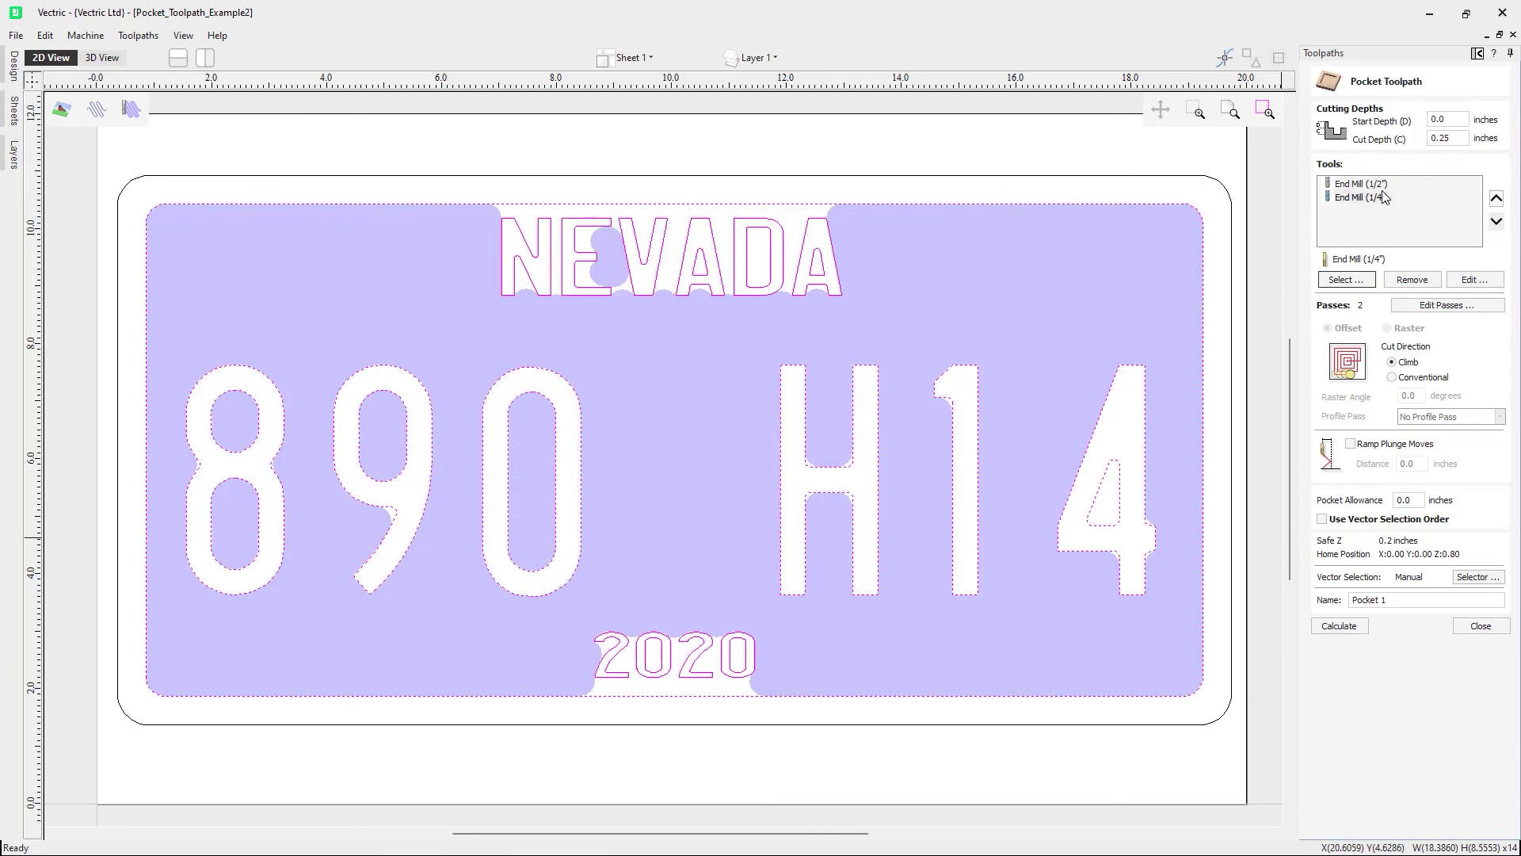
{"action": "left_click", "coordinate": [1342, 626]}
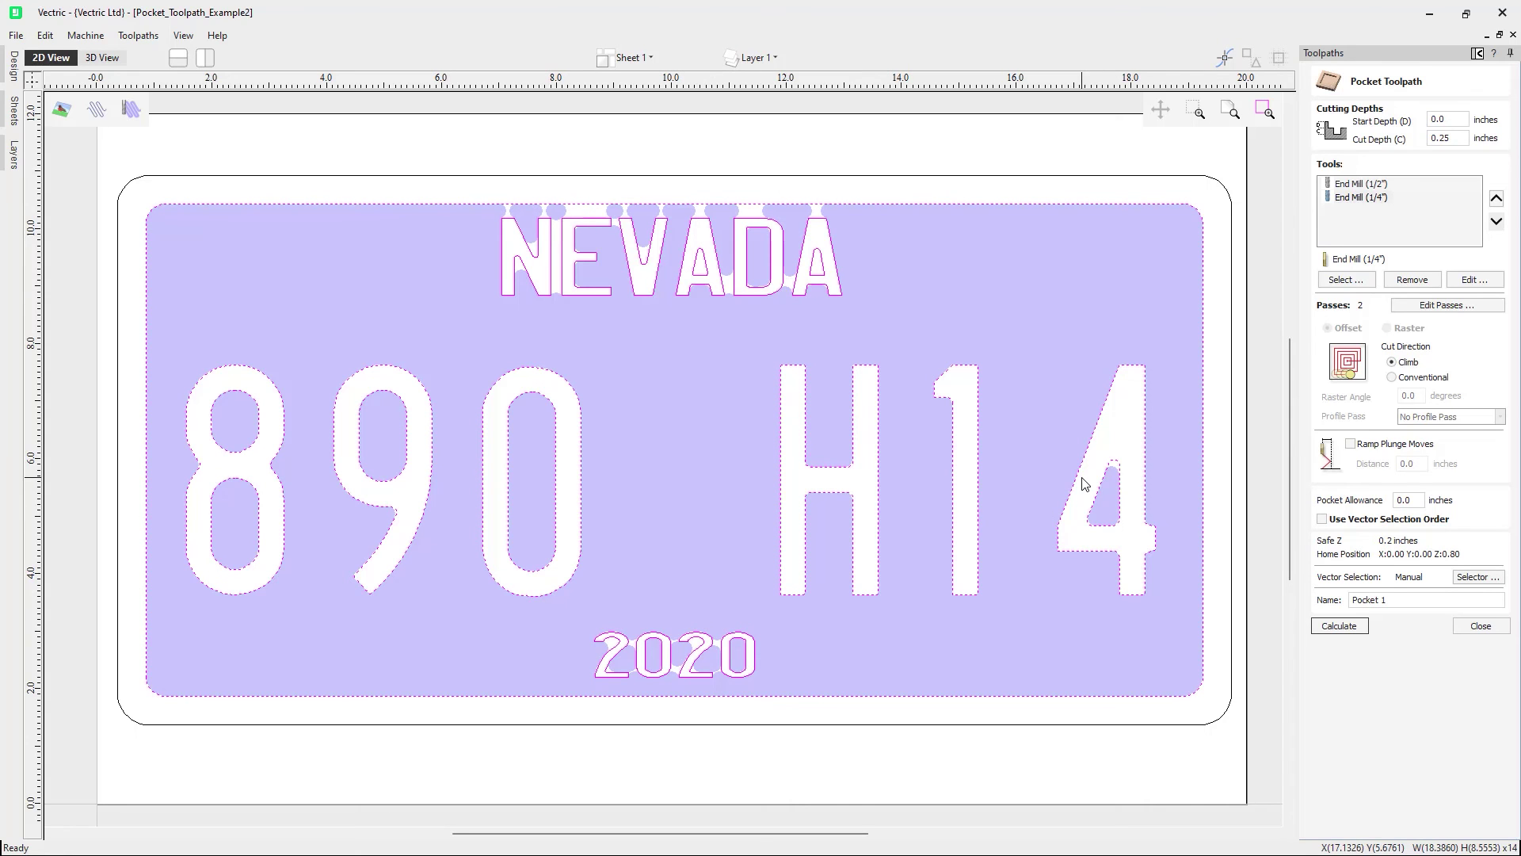
Add the 1/8" end mill as a third tool to the plate's pocket and recalculate the toolpaths
{"action": "left_click", "coordinate": [1346, 279]}
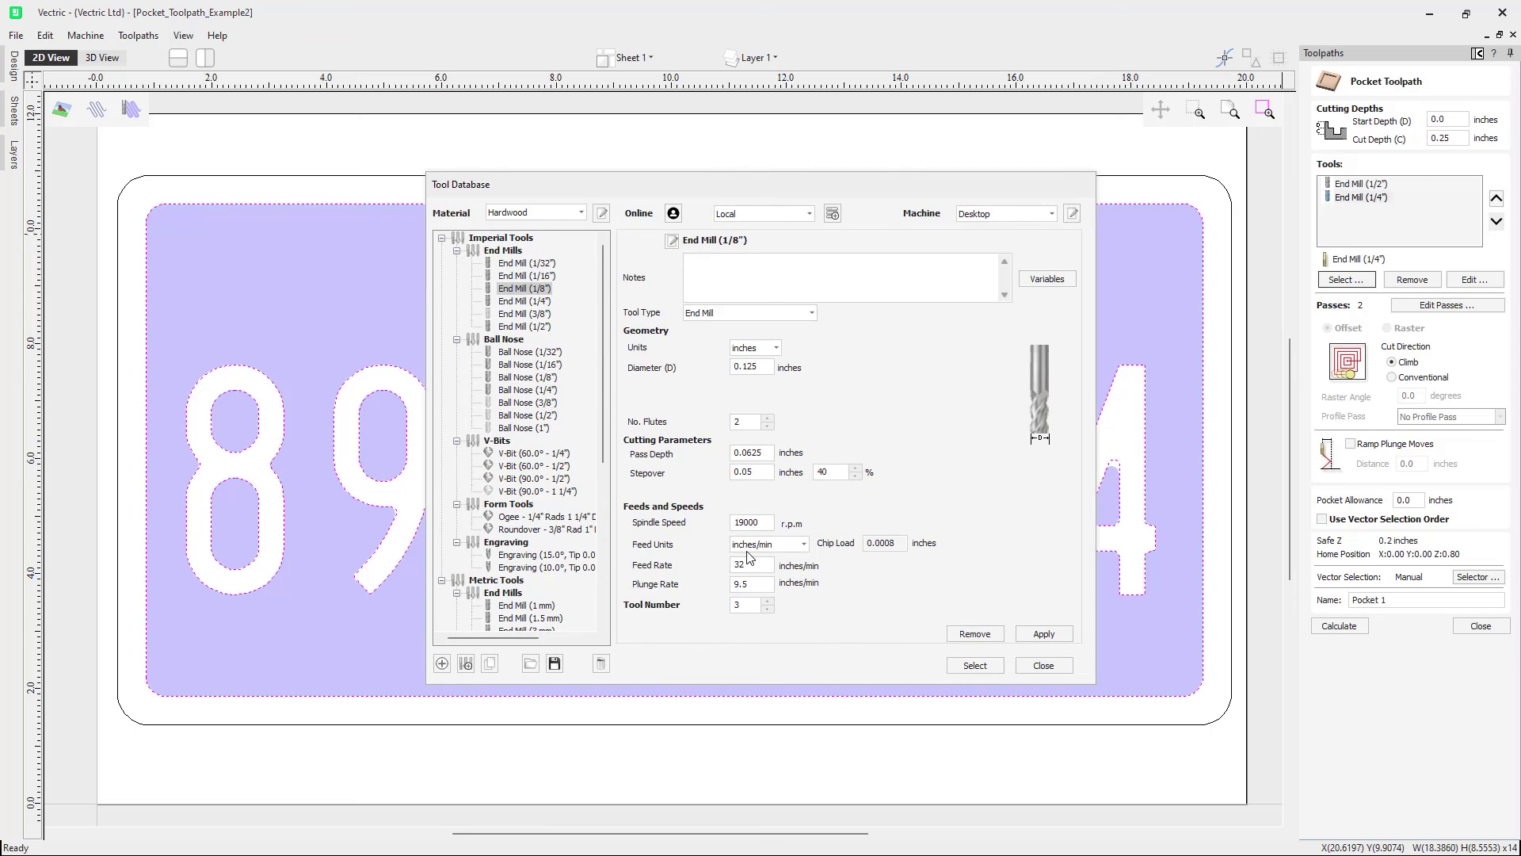
{"action": "left_click", "coordinate": [982, 670]}
{"action": "left_click", "coordinate": [1344, 627]}
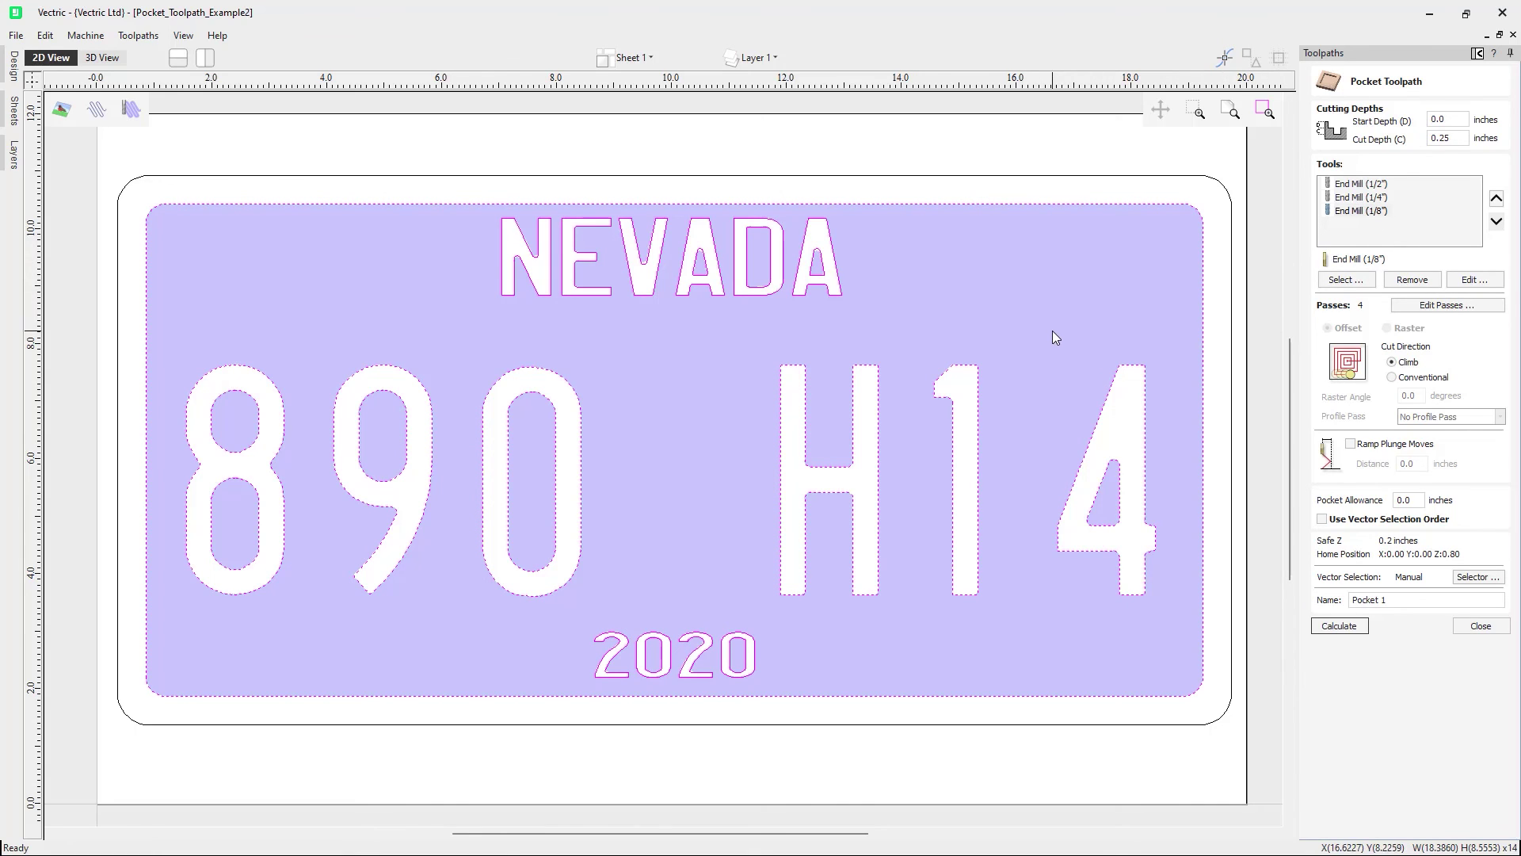
Review each of the three end mills assigned to the pocket and inspect the 1/8" end mill's cutting parameters without changing them
{"action": "left_click", "coordinate": [1373, 184]}
{"action": "left_click", "coordinate": [1375, 197]}
{"action": "left_click", "coordinate": [1383, 210]}
{"action": "left_click", "coordinate": [1380, 198]}
{"action": "left_click", "coordinate": [1377, 184]}
{"action": "left_click", "coordinate": [1379, 210]}
{"action": "left_click", "coordinate": [1379, 196]}
{"action": "left_click", "coordinate": [1378, 184]}
{"action": "left_click", "coordinate": [1380, 210]}
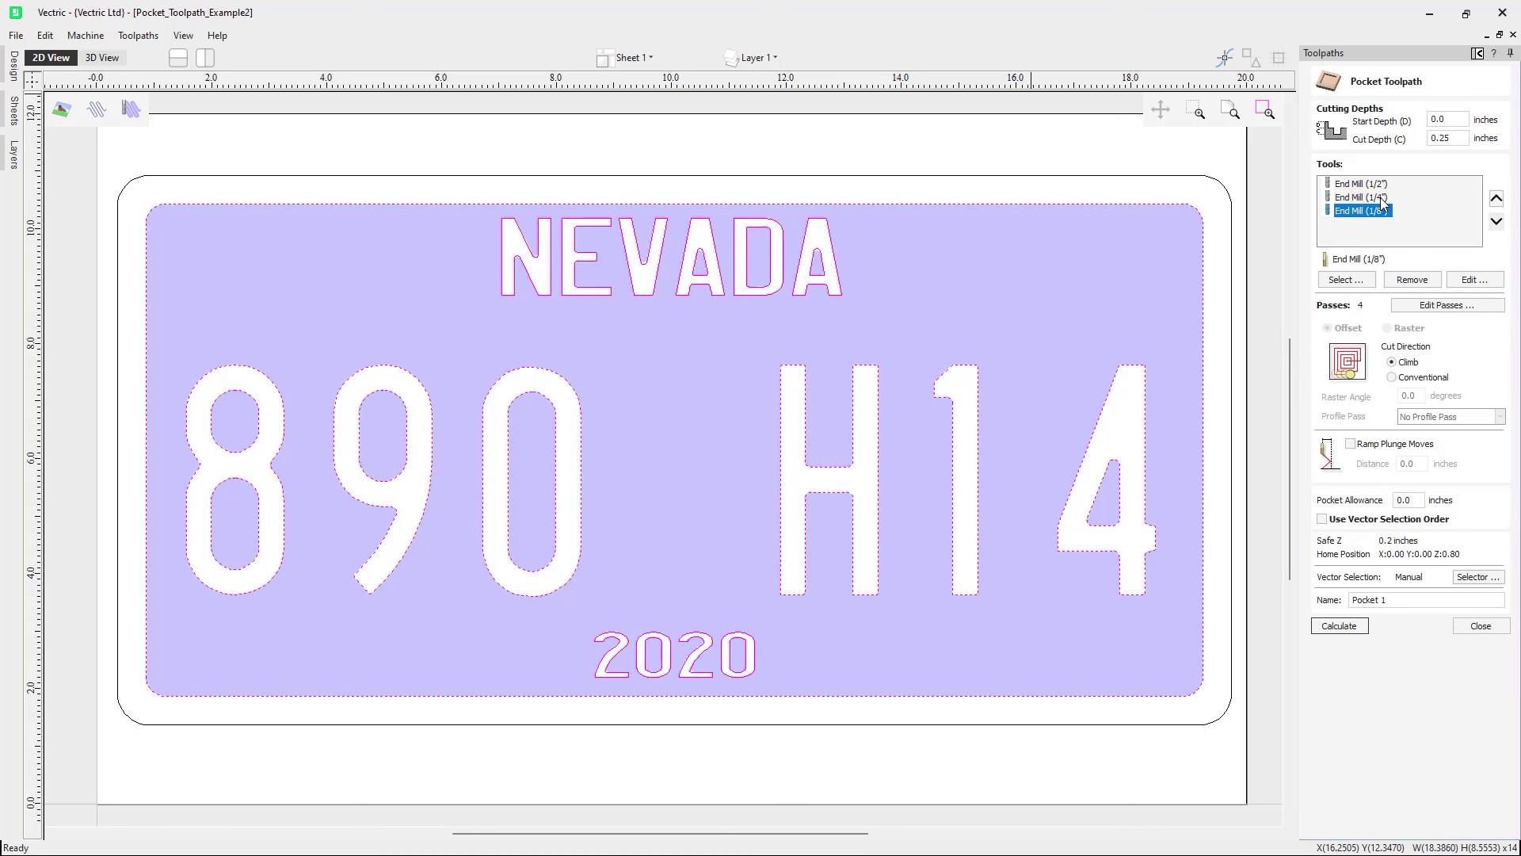
{"action": "left_click", "coordinate": [1476, 280]}
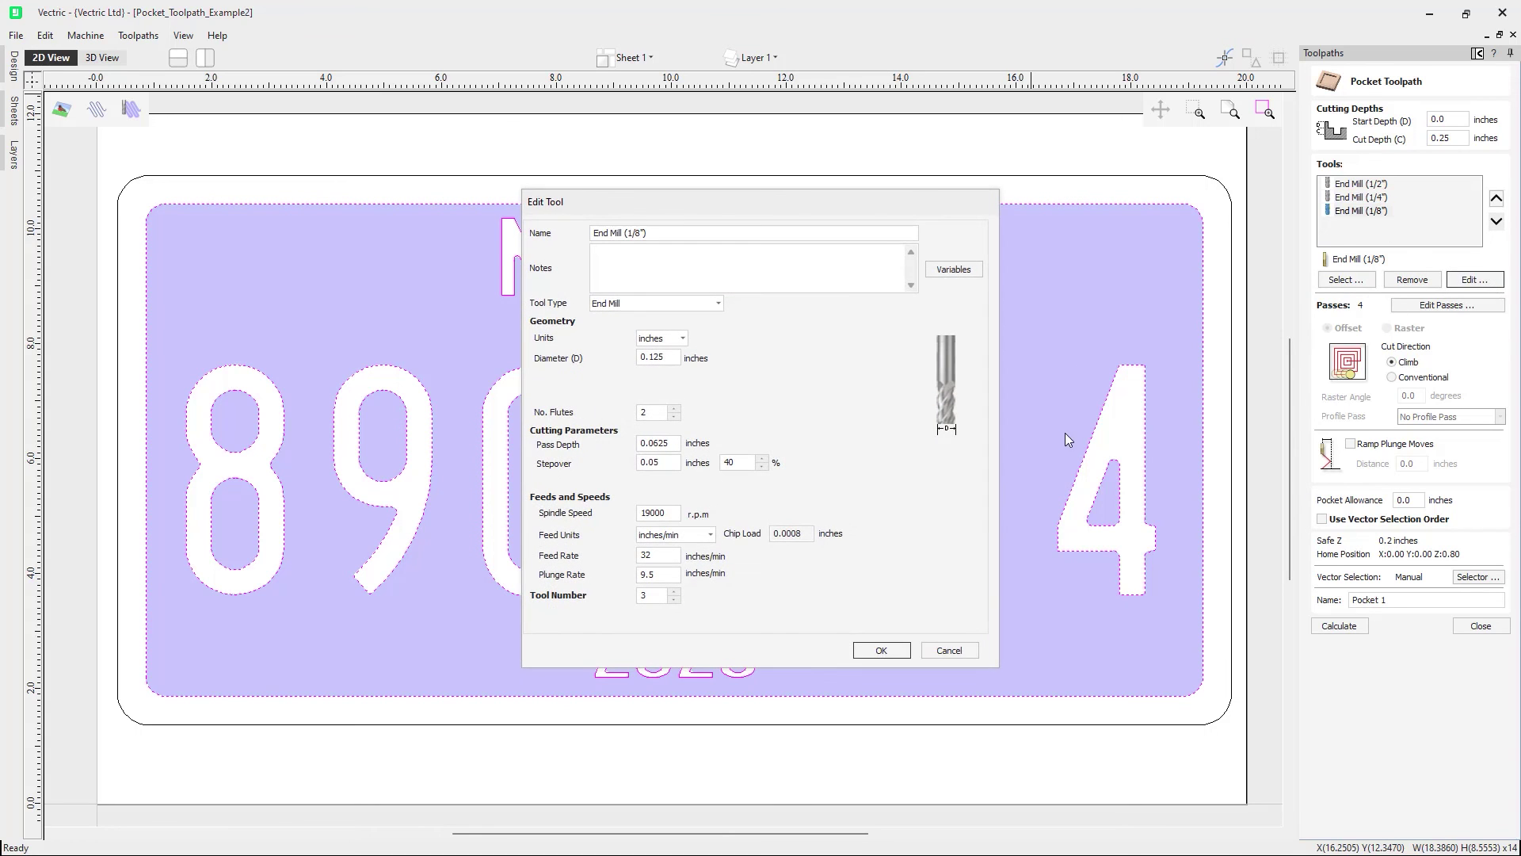
{"action": "left_click", "coordinate": [951, 651]}
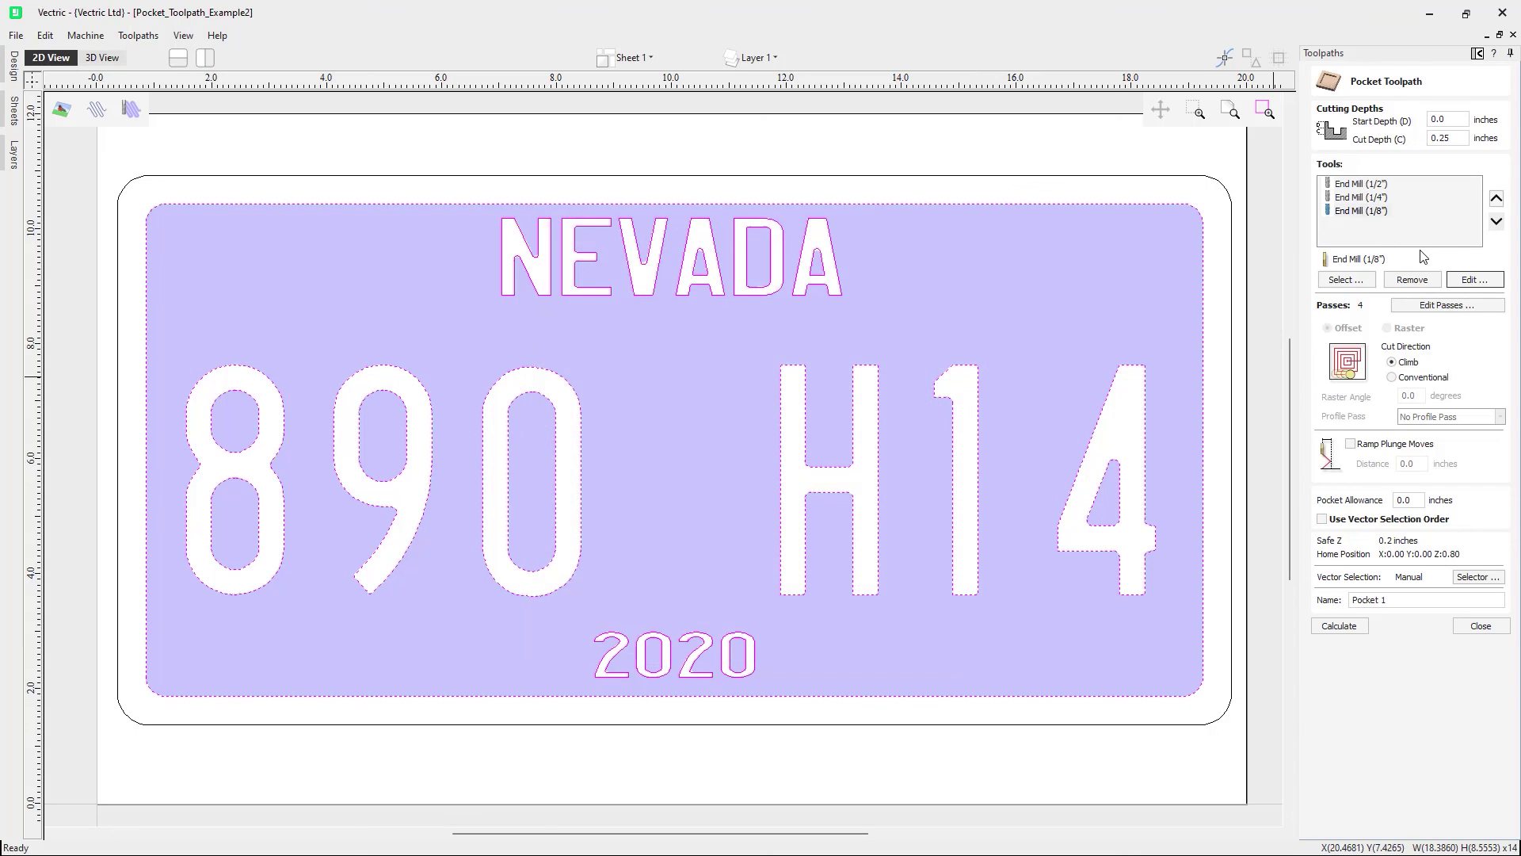
Compare the pass and clearing strategy settings available for the 1/2", 1/4" and 1/8" end mills
{"action": "left_click", "coordinate": [1362, 199]}
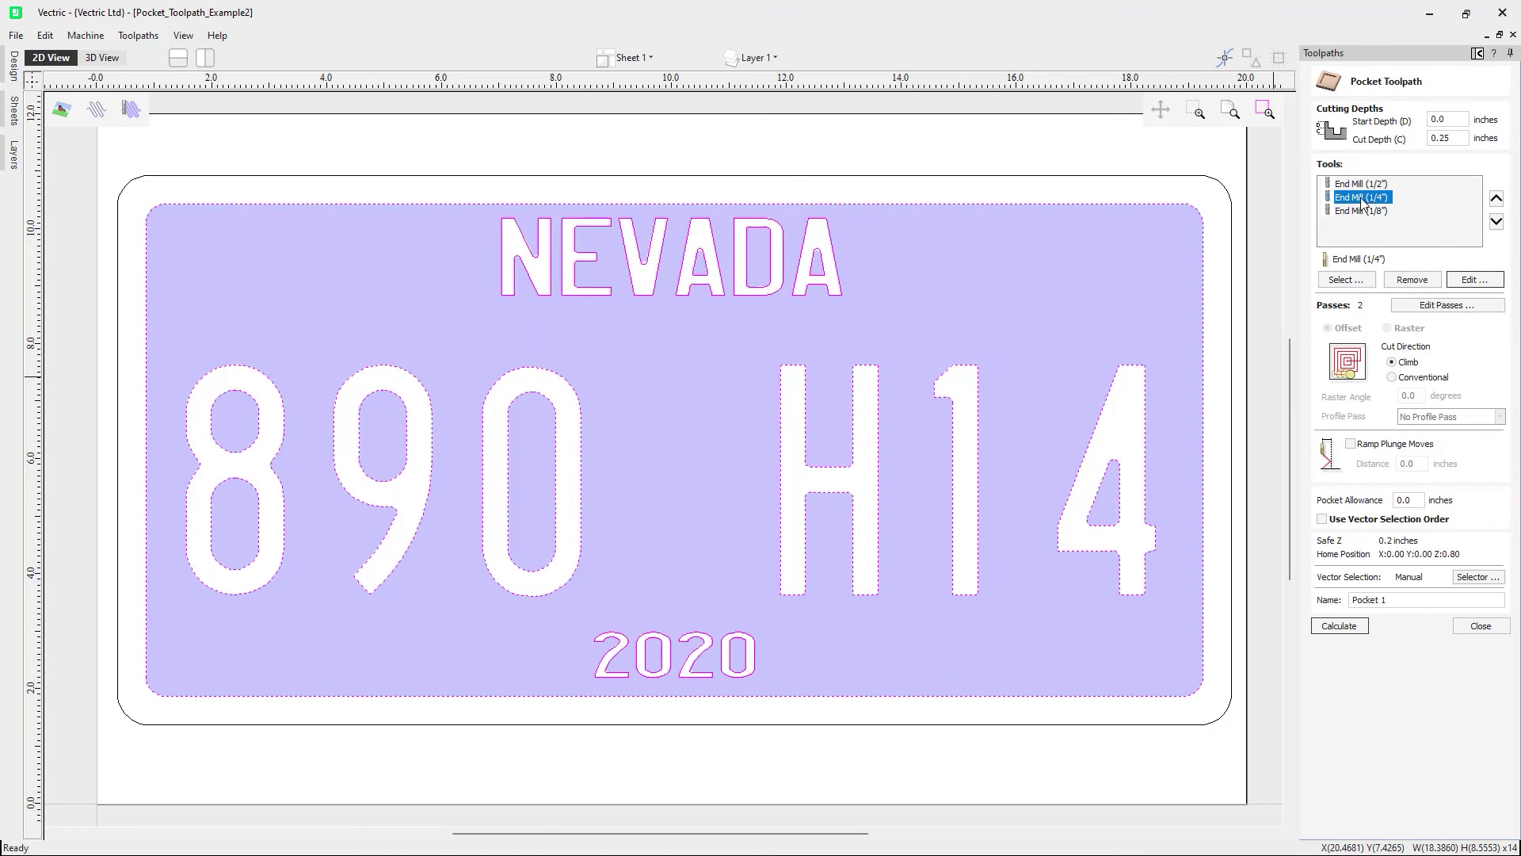
{"action": "left_click", "coordinate": [1369, 211]}
{"action": "left_click", "coordinate": [1376, 190]}
{"action": "left_click", "coordinate": [1375, 198]}
{"action": "left_click", "coordinate": [1375, 211]}
{"action": "left_click", "coordinate": [1371, 198]}
{"action": "left_click", "coordinate": [1365, 185]}
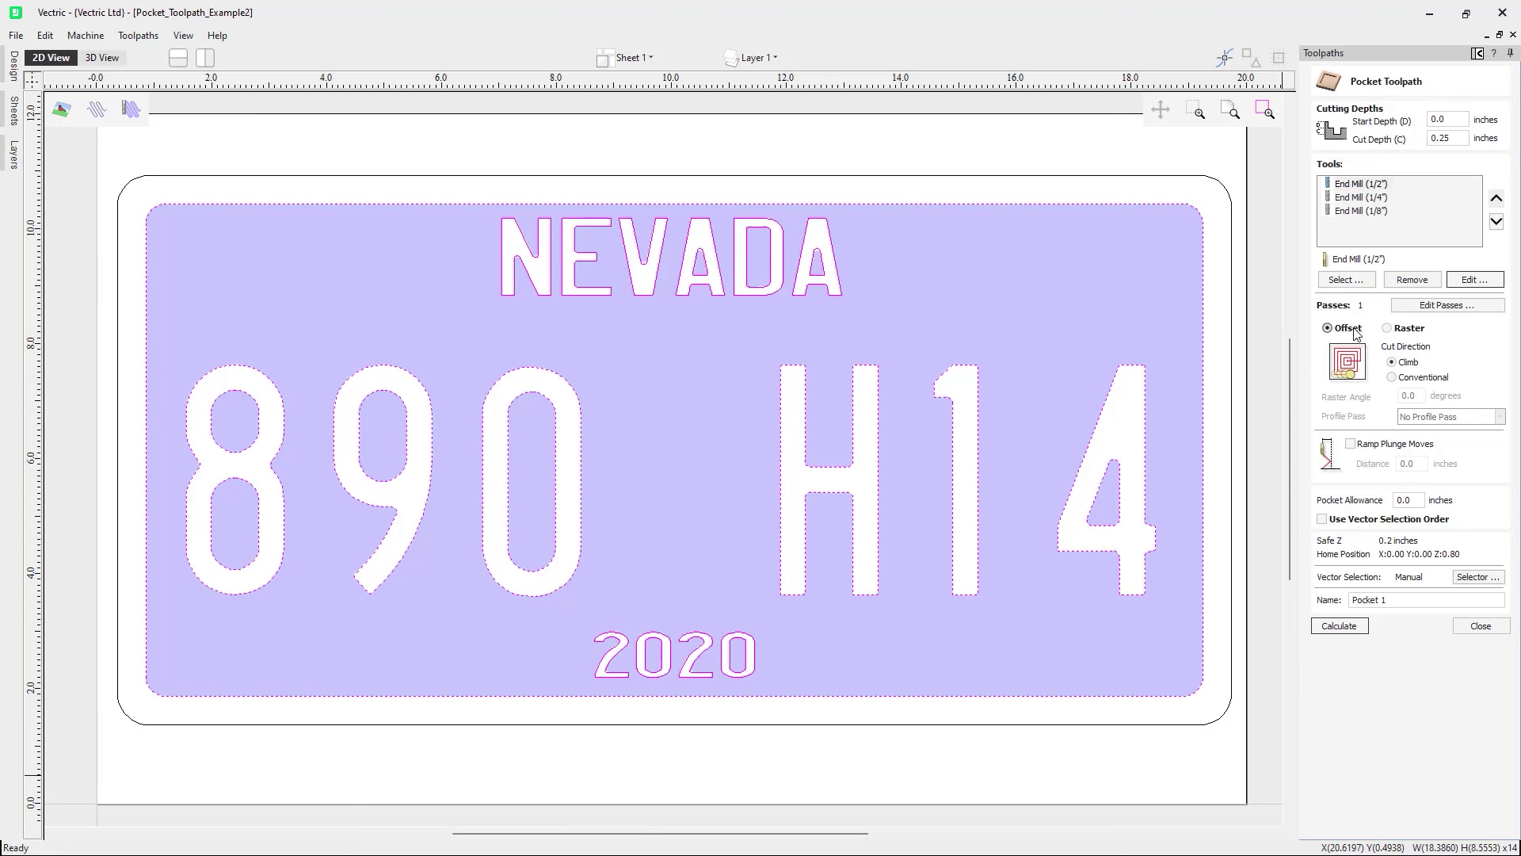
{"action": "left_click", "coordinate": [1363, 197]}
{"action": "left_click", "coordinate": [1362, 210]}
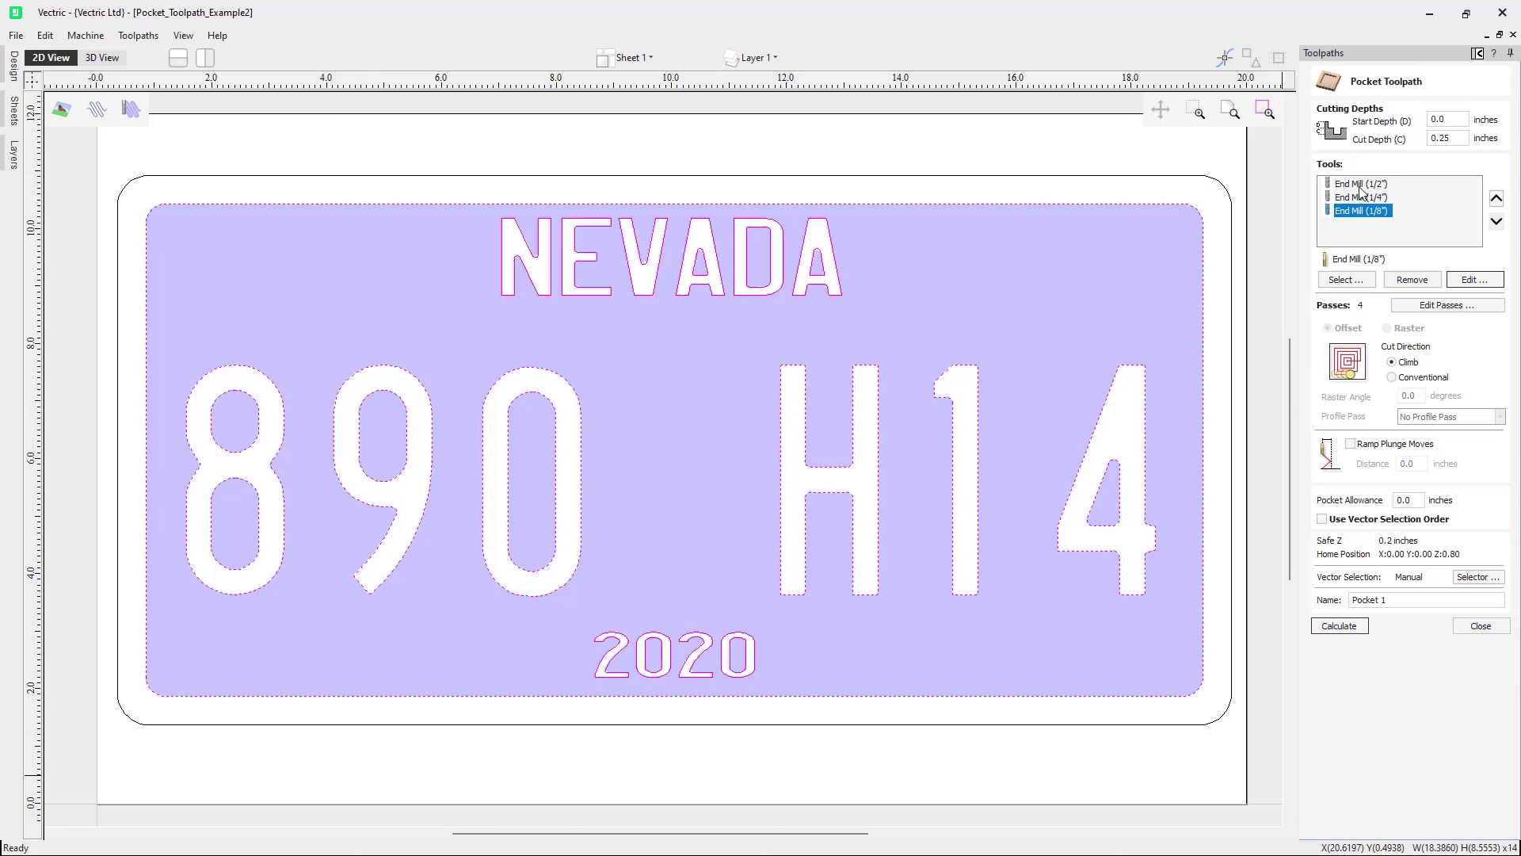
Try the Raster clearing strategy for the 1/2" end mill and check the clearing options for the 1/4" and 1/8" end mills
{"action": "left_click", "coordinate": [1361, 184]}
{"action": "left_click", "coordinate": [1388, 328]}
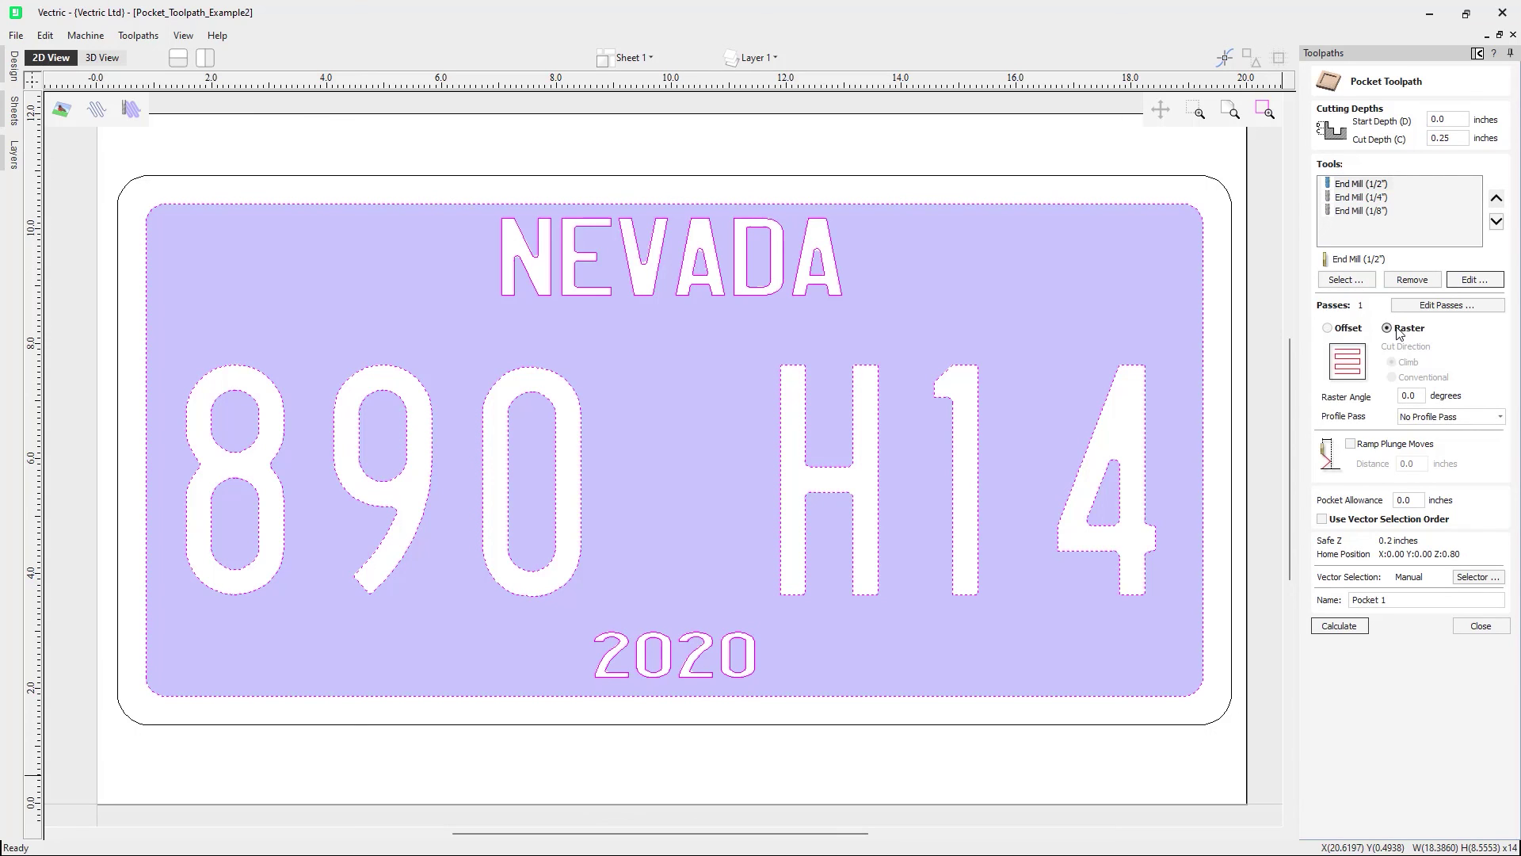
{"action": "left_click", "coordinate": [1355, 198]}
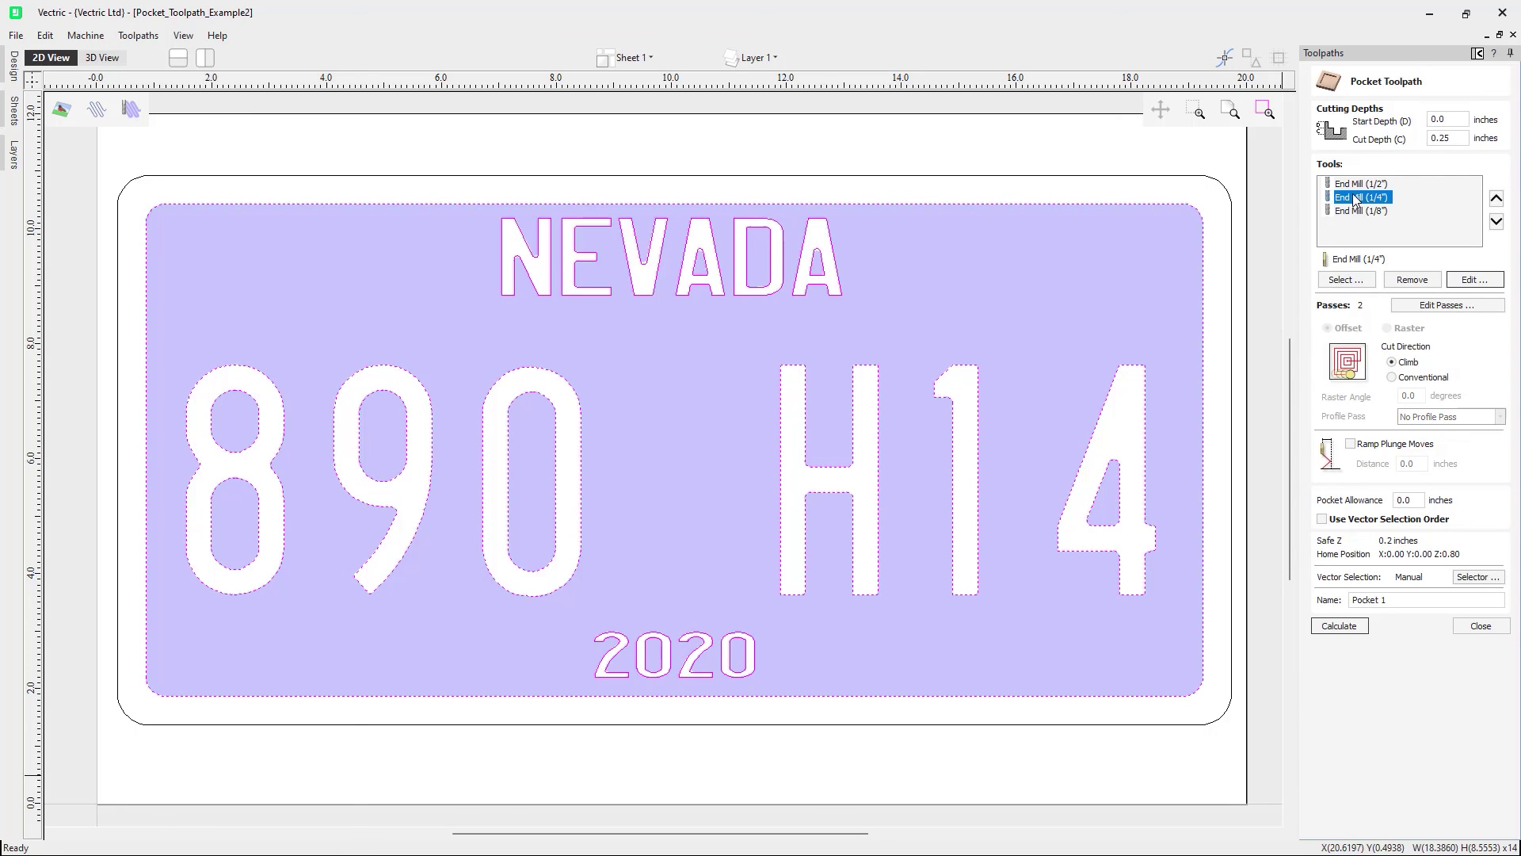
{"action": "left_click", "coordinate": [1361, 211]}
{"action": "left_click", "coordinate": [1361, 198]}
{"action": "left_click", "coordinate": [1360, 183]}
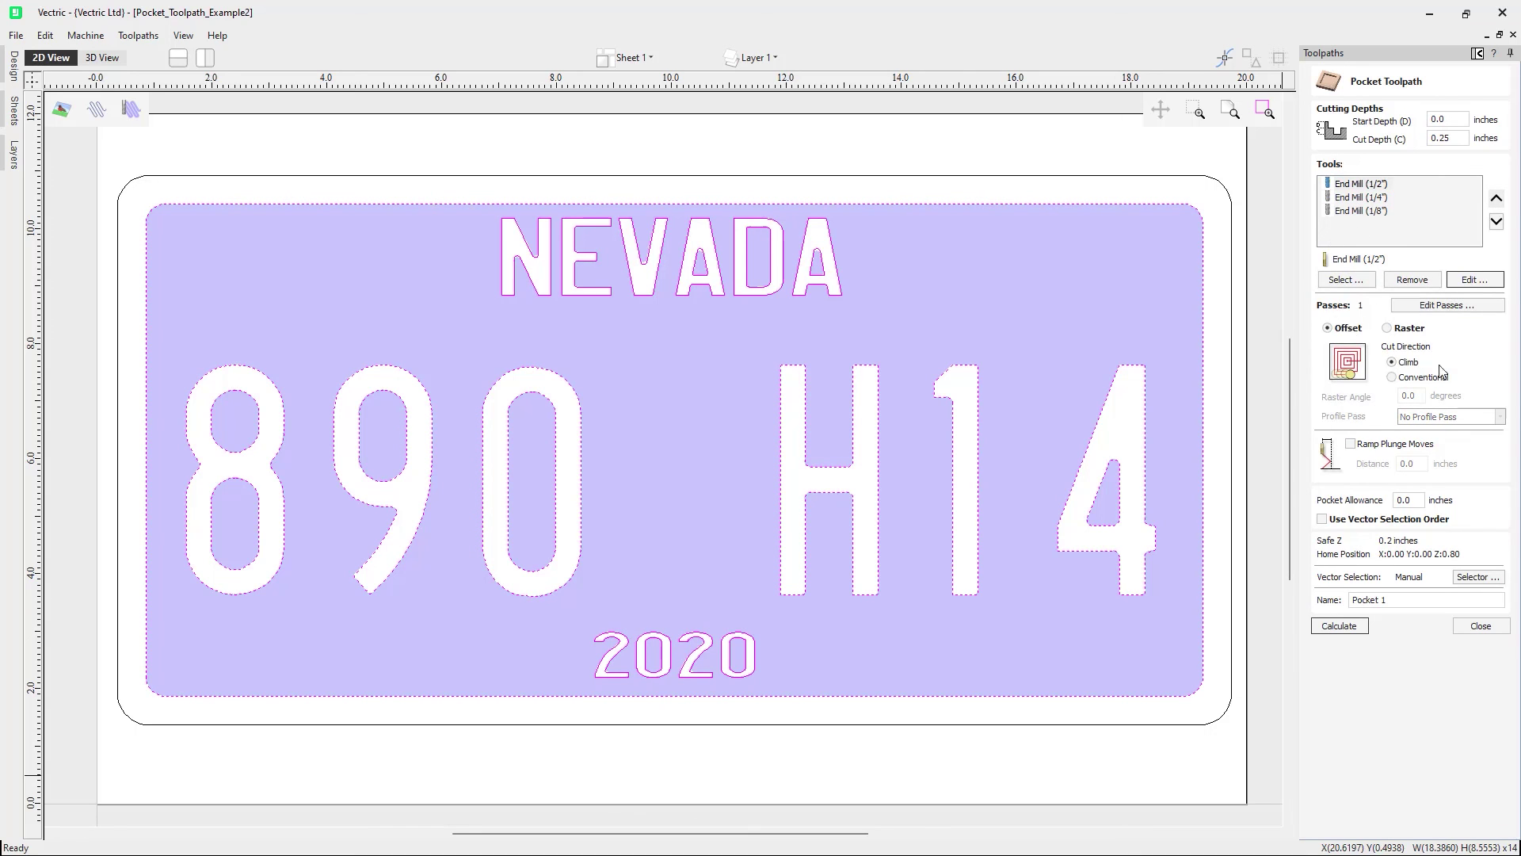
Recalculate the plate's pocket and preview the toolpaths Pocket 1 [Clear 1], Pocket 1 [Clear 2] and Pocket 1 in sequence
{"action": "left_click", "coordinate": [1343, 628]}
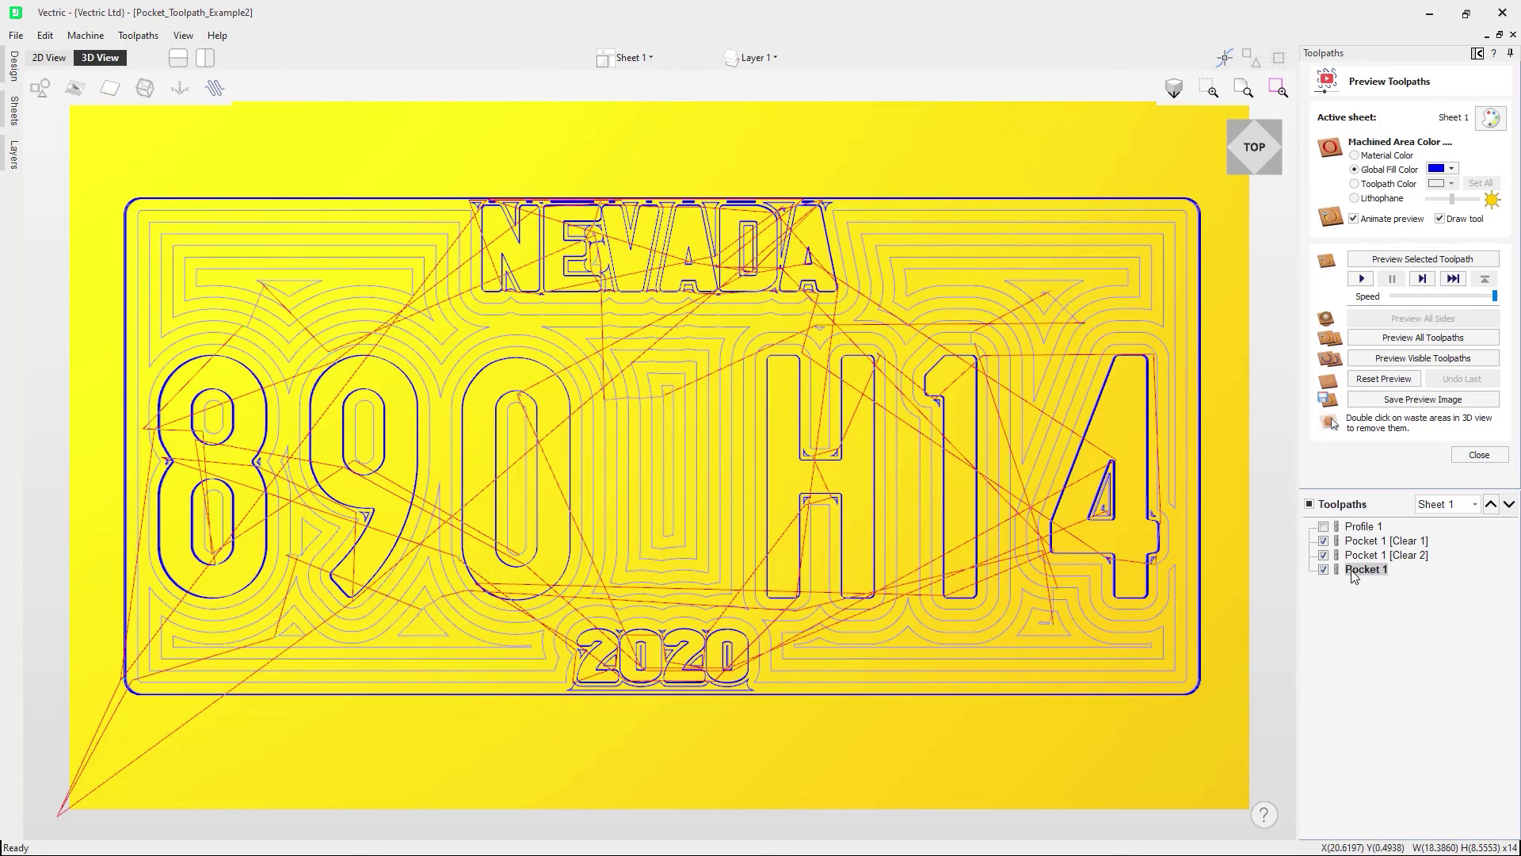
{"action": "left_click", "coordinate": [1365, 545]}
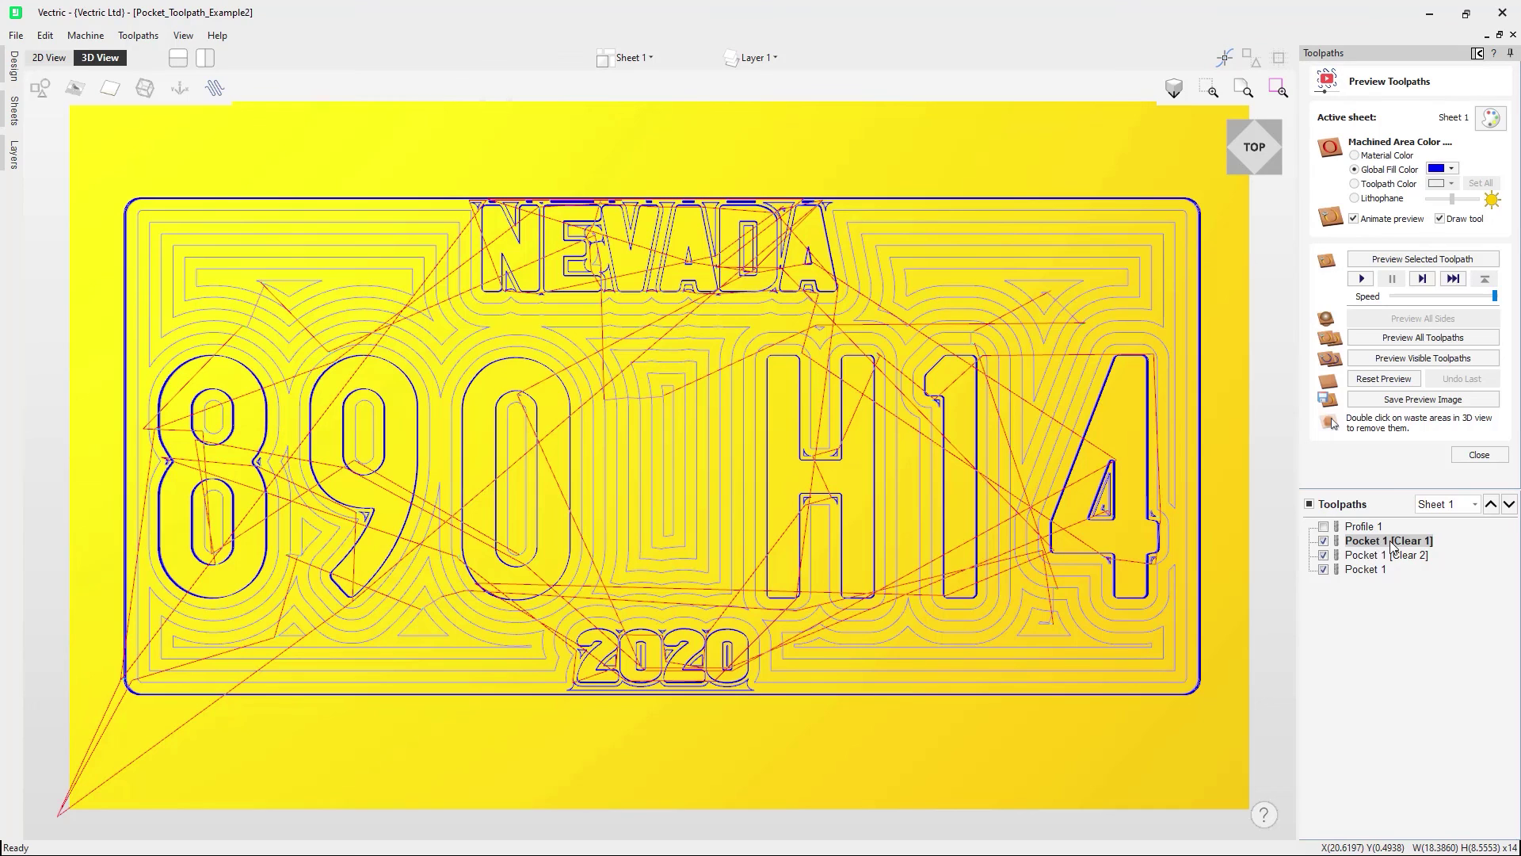
{"action": "left_click", "coordinate": [1424, 259]}
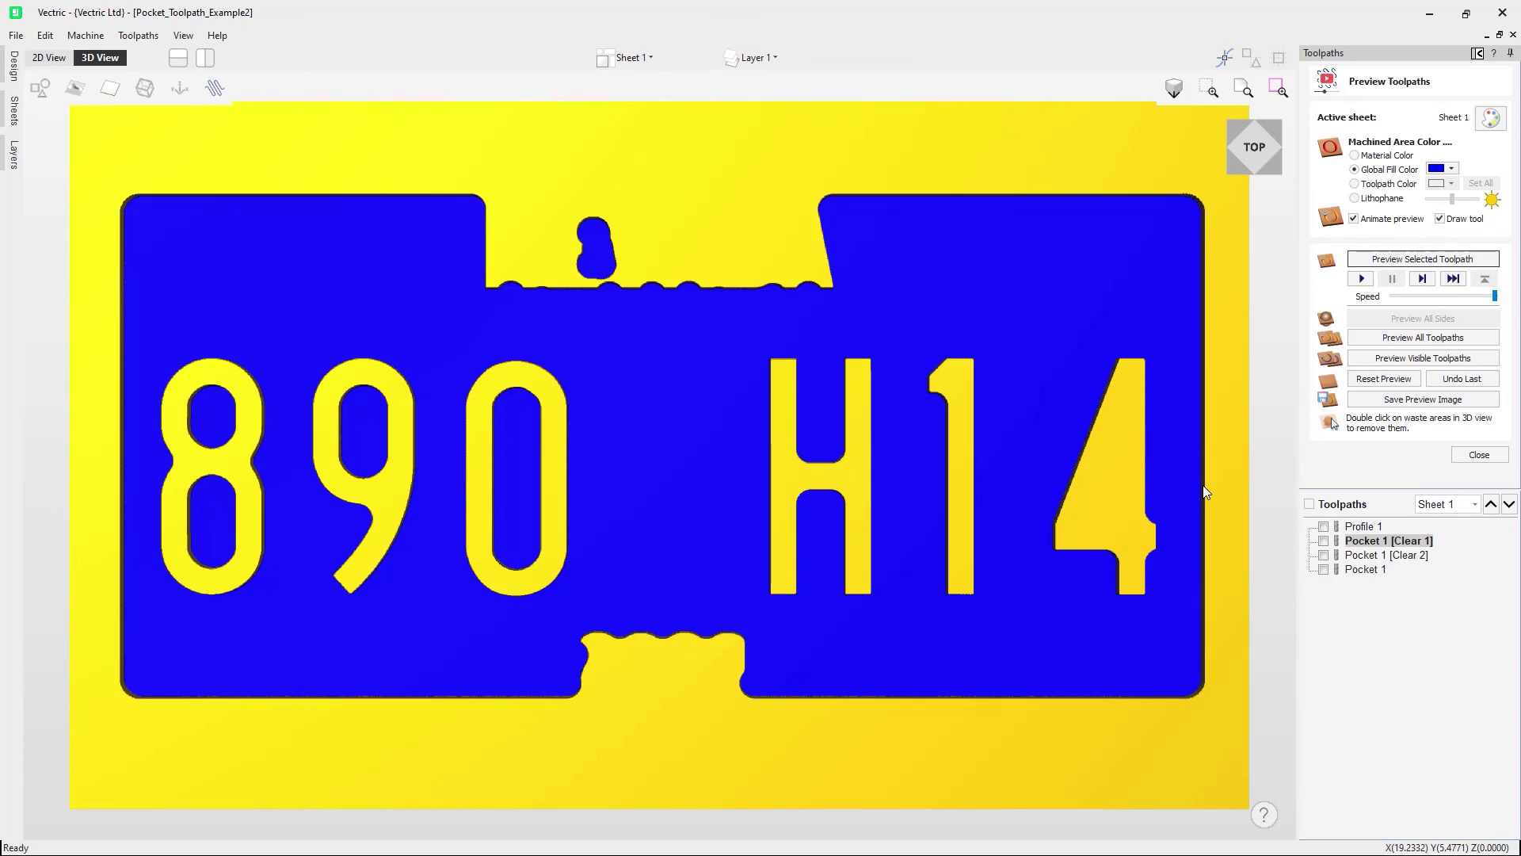
{"action": "left_click", "coordinate": [1385, 558]}
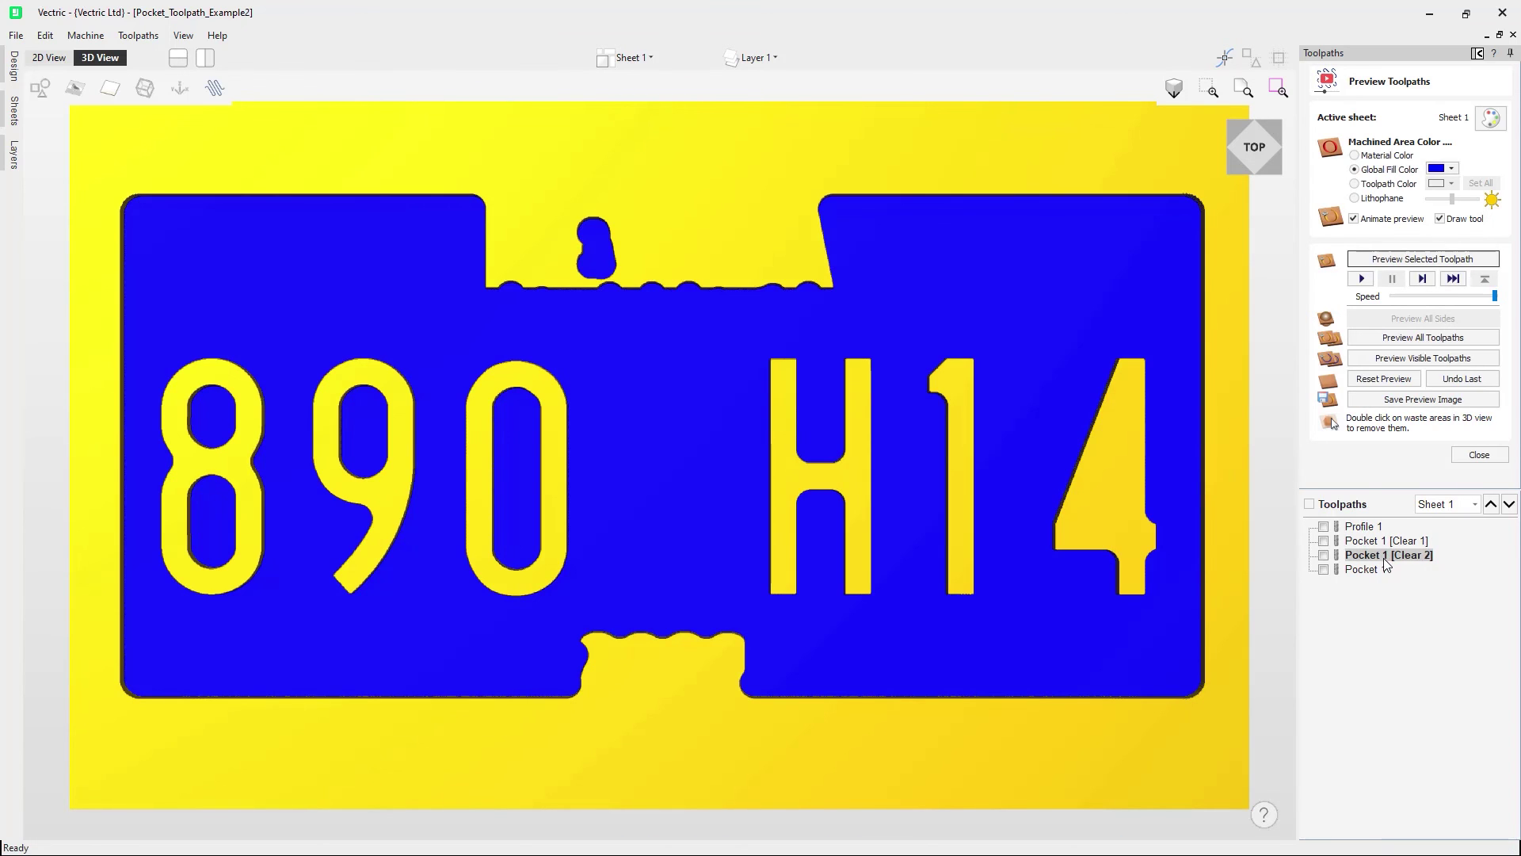
{"action": "left_click", "coordinate": [1415, 264]}
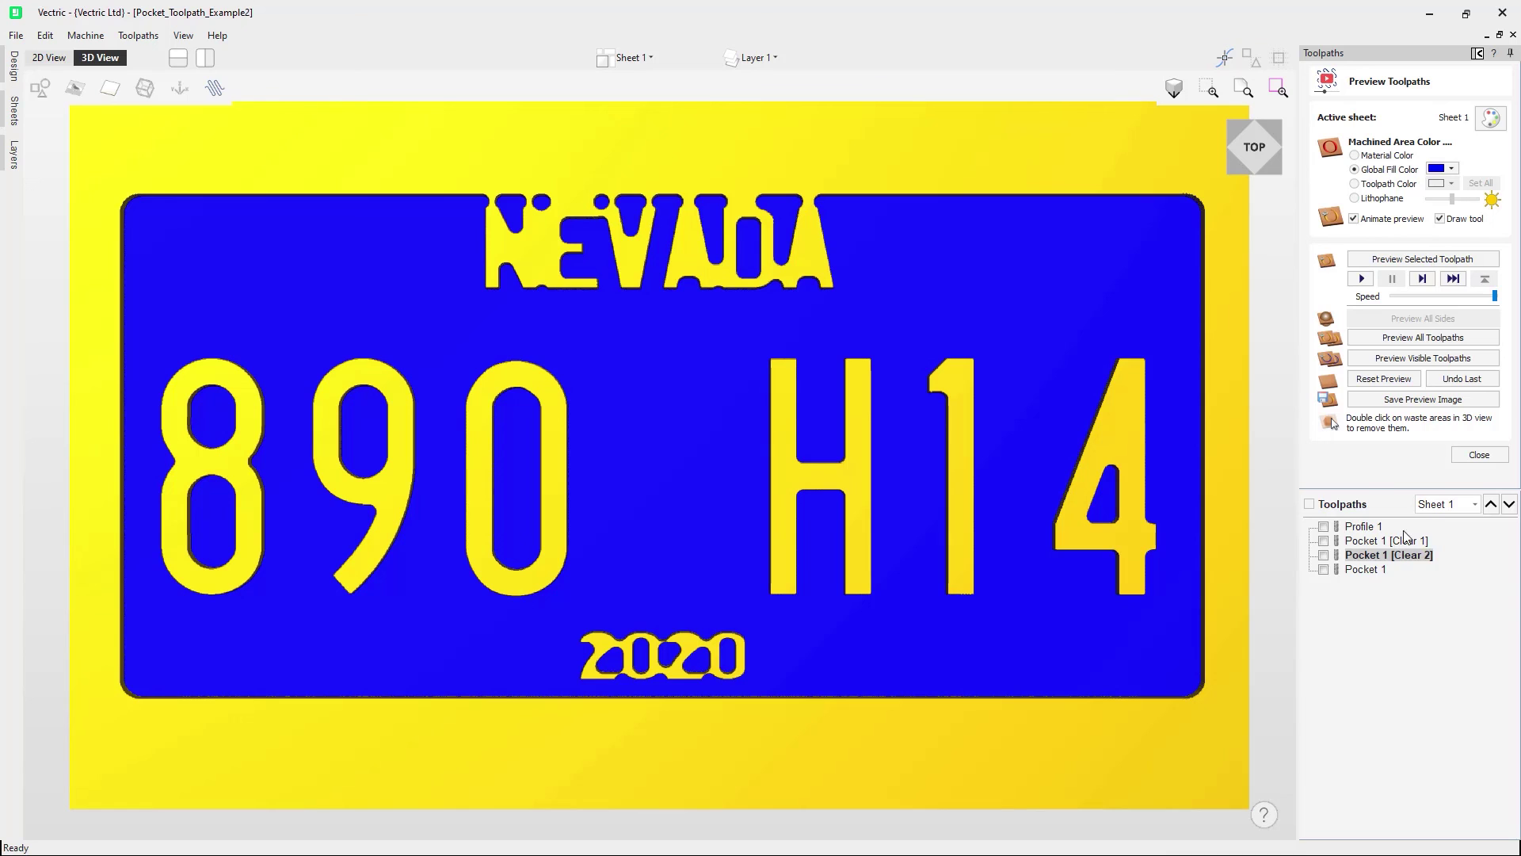
{"action": "left_click", "coordinate": [1368, 570]}
{"action": "left_click", "coordinate": [1423, 259]}
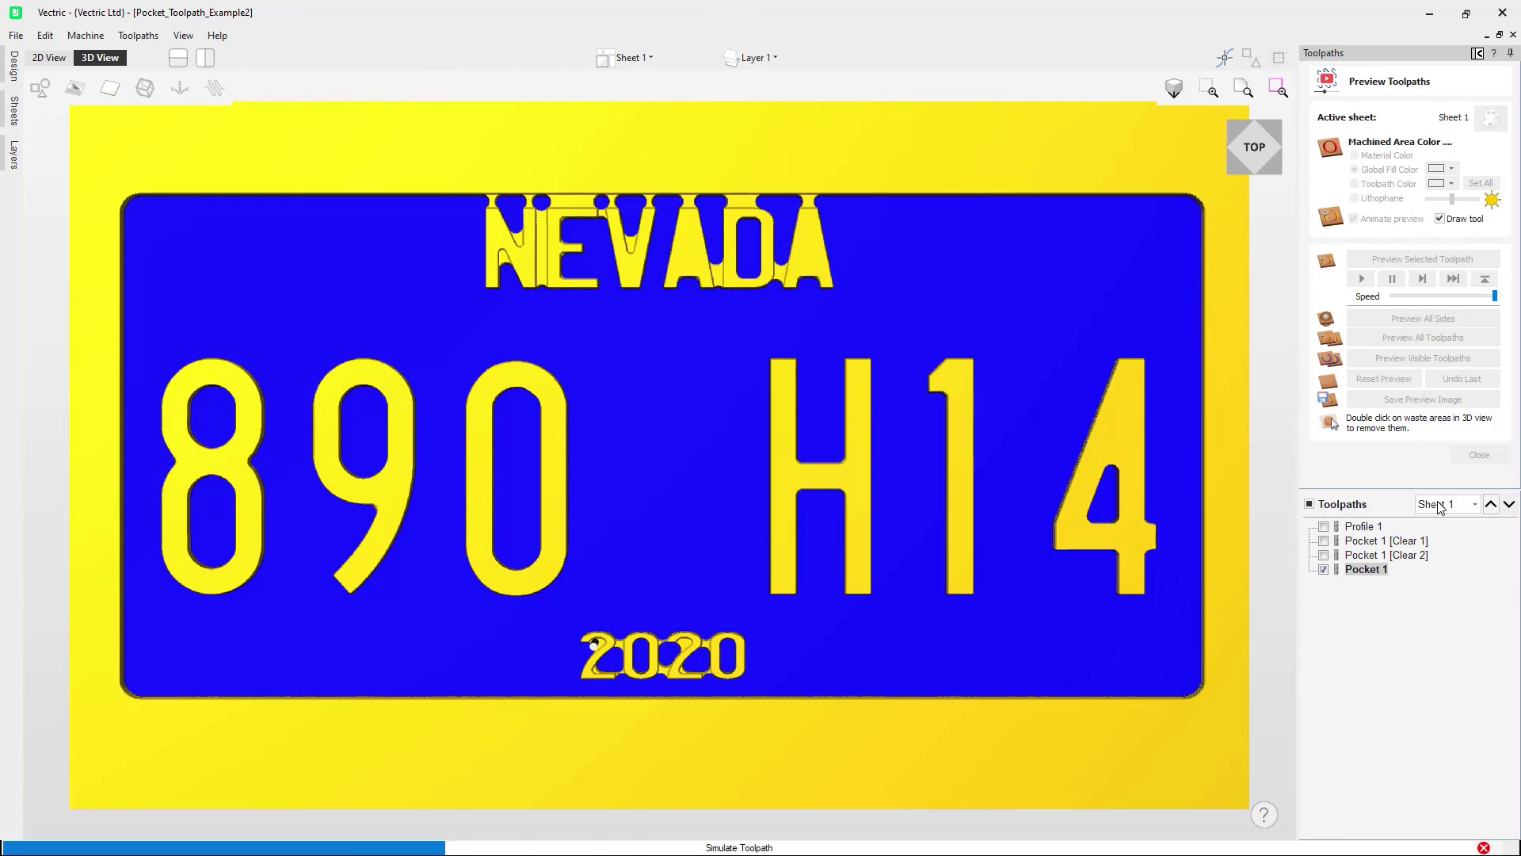